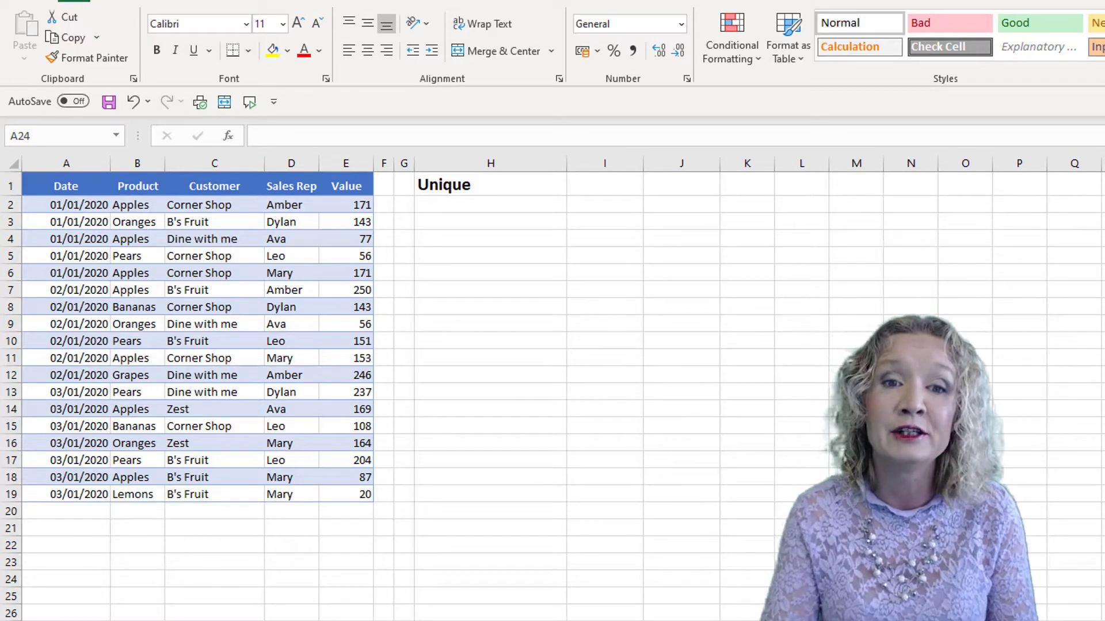
Enter the formula =UNIQUE(B2:B19) in H2 to list the distinct products.
left_click(433, 205)
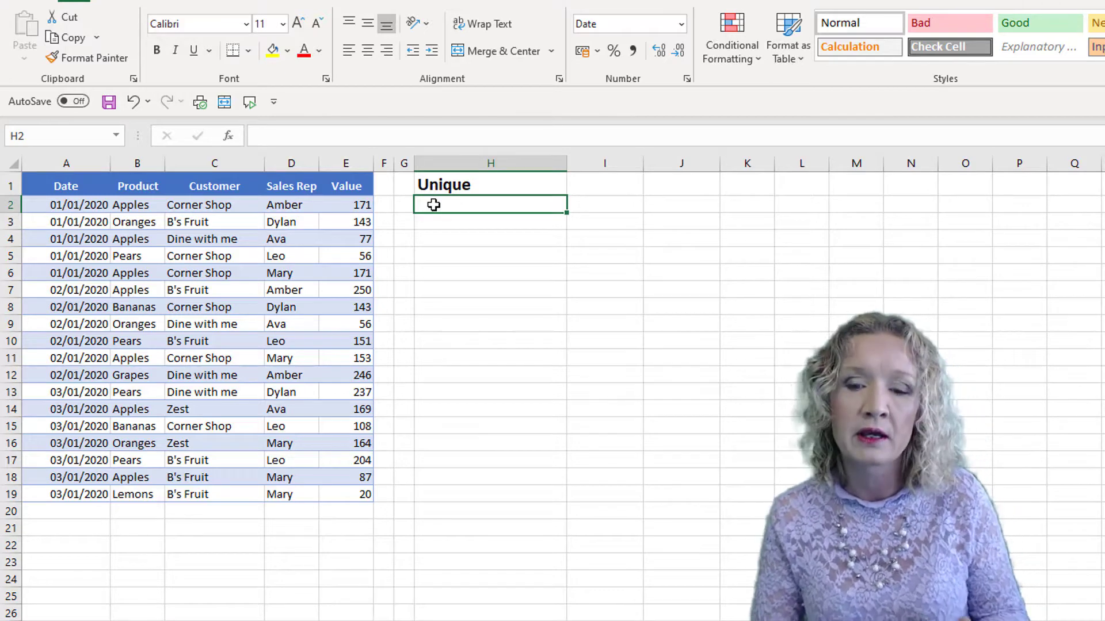
type("=uni")
key("Tab")
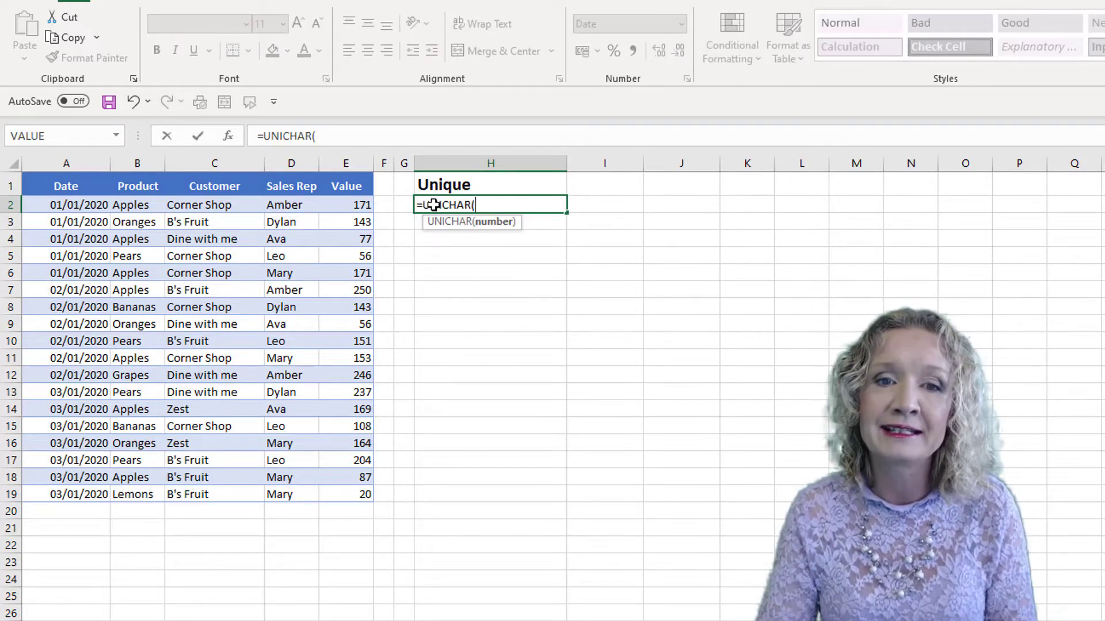
key("BackSpace")
key("BackSpace")
key("BackSpace")
key("BackSpace")
key("BackSpace")
key("BackSpace")
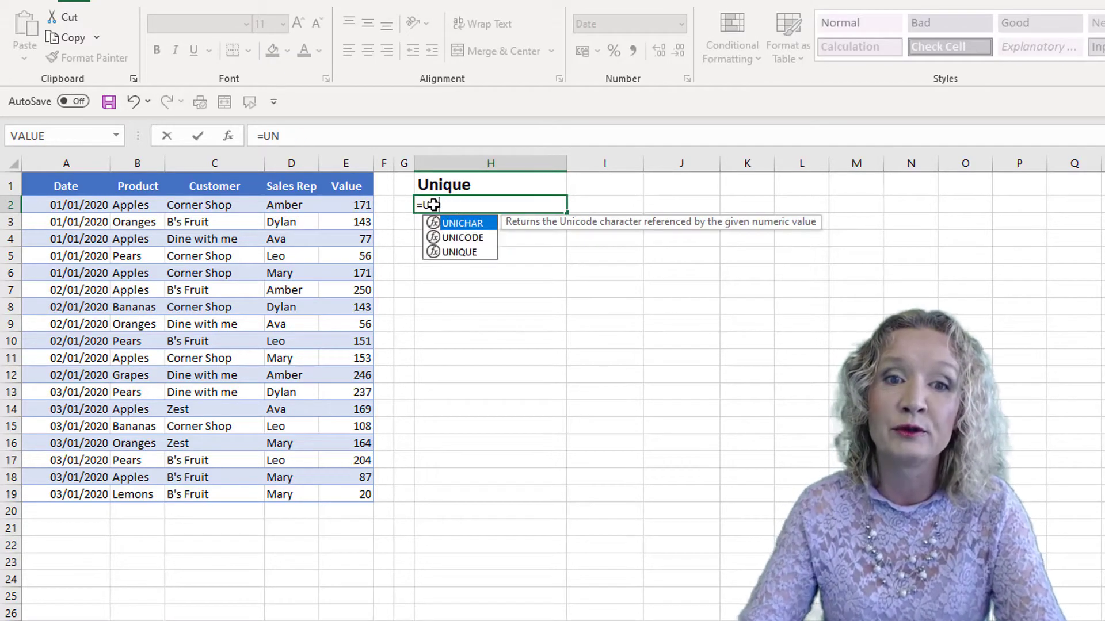
key("Down")
key("Down")
key("Tab")
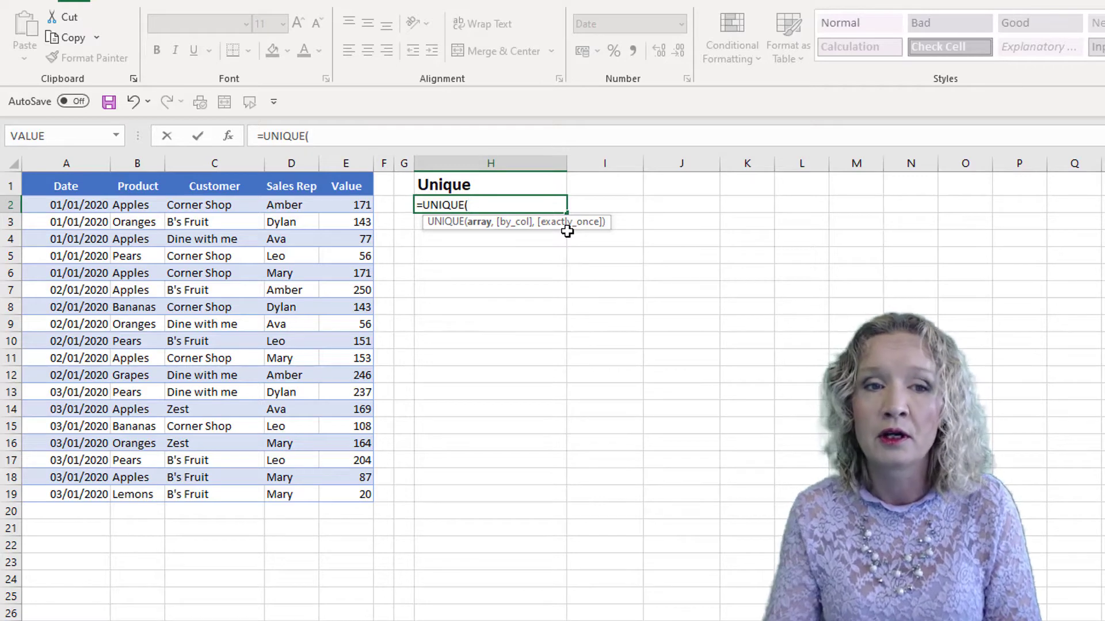
left_click_drag(137, 207, 131, 495)
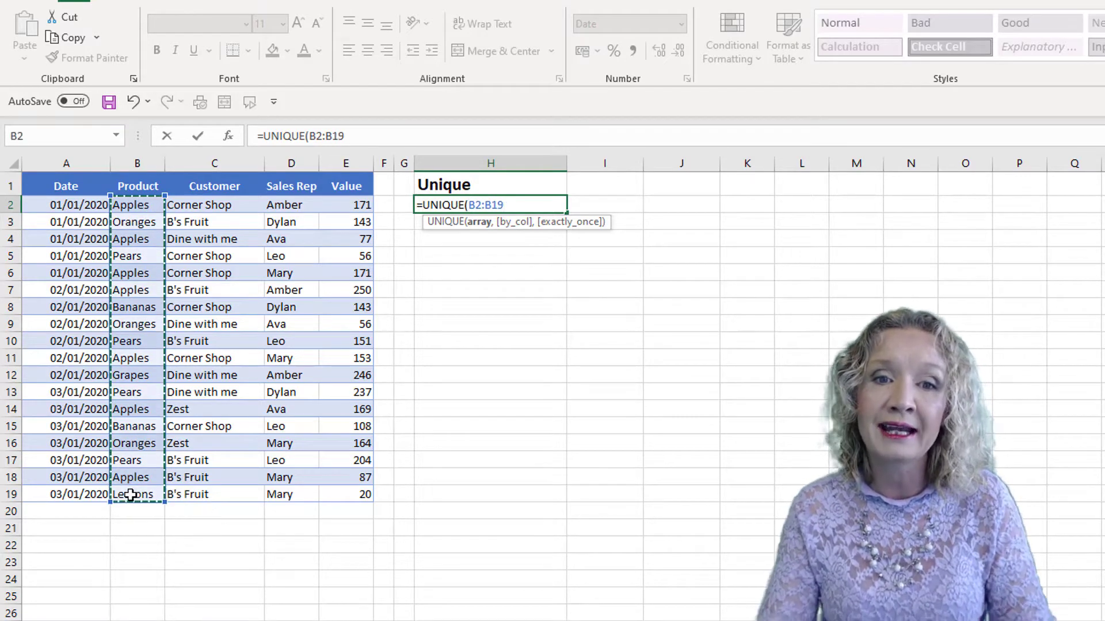
type(")")
key("Return")
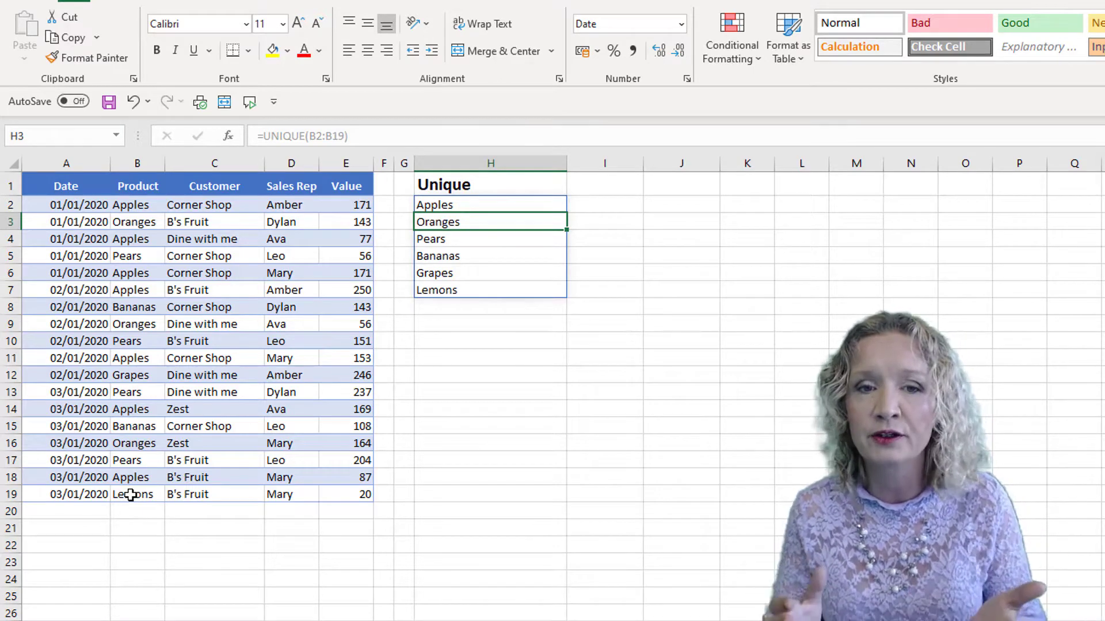
Edit H2's formula to add an empty by_col argument and set exactly_once to FALSE.
left_click(447, 205)
left_click(370, 134)
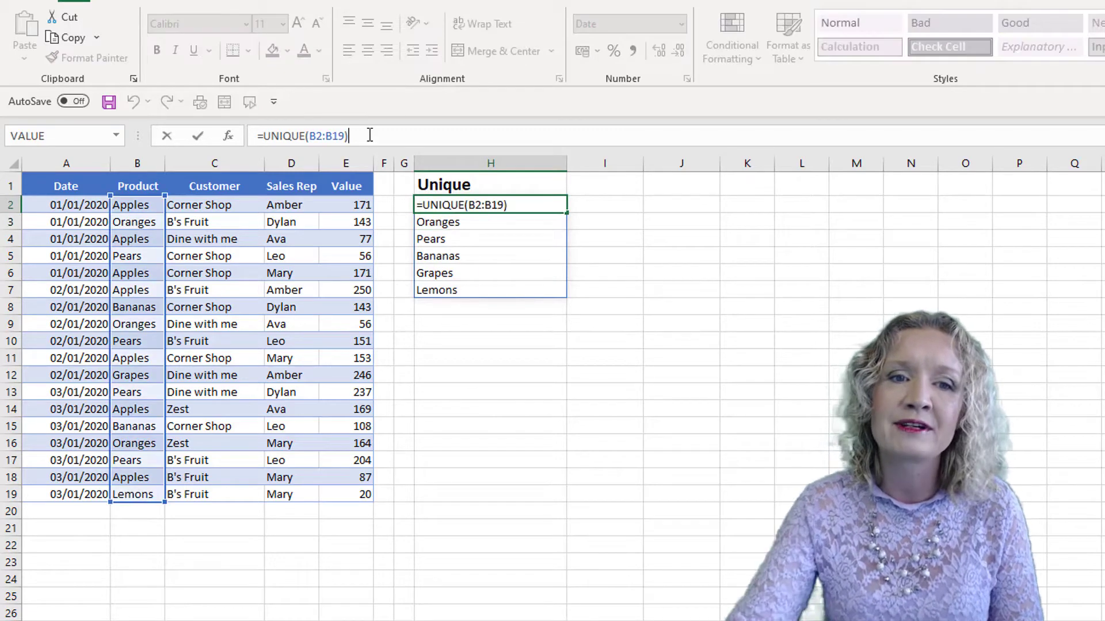
key("BackSpace")
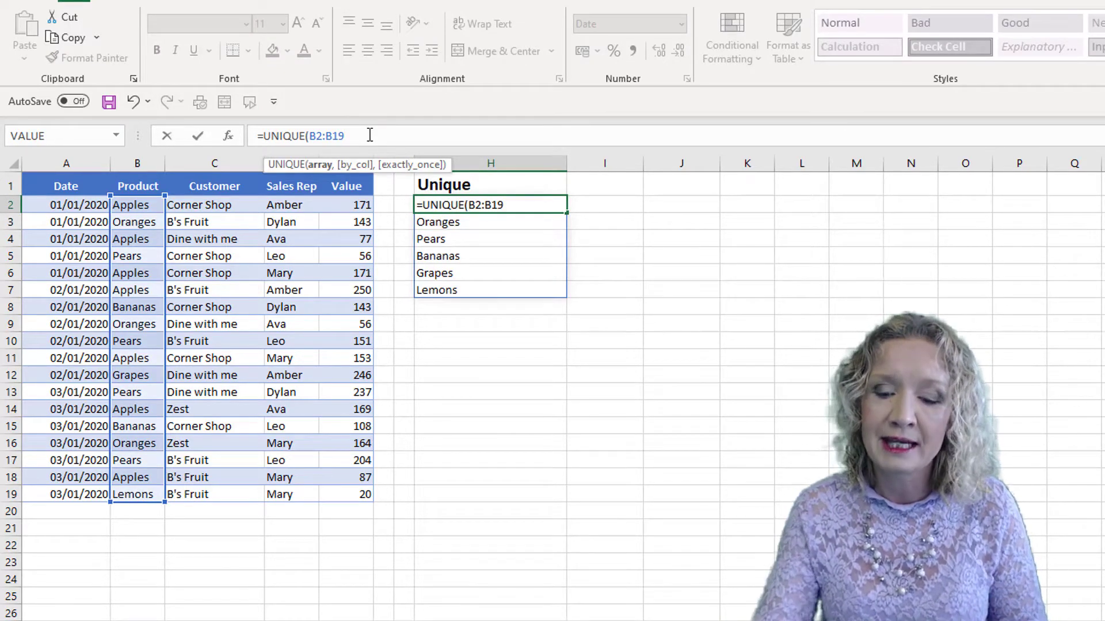
type(",")
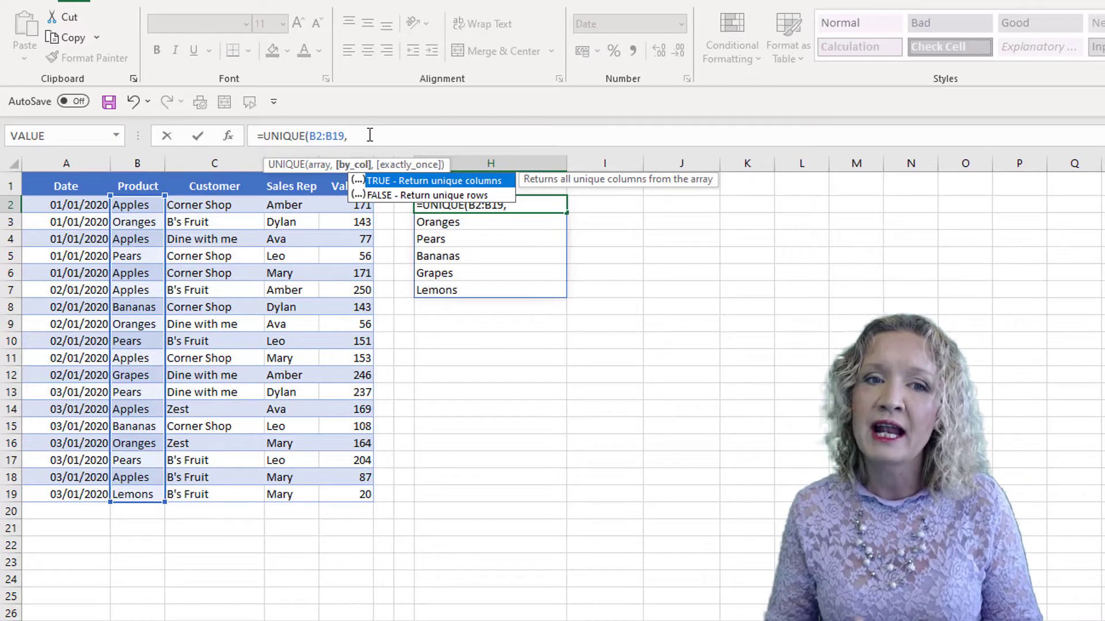
type(",")
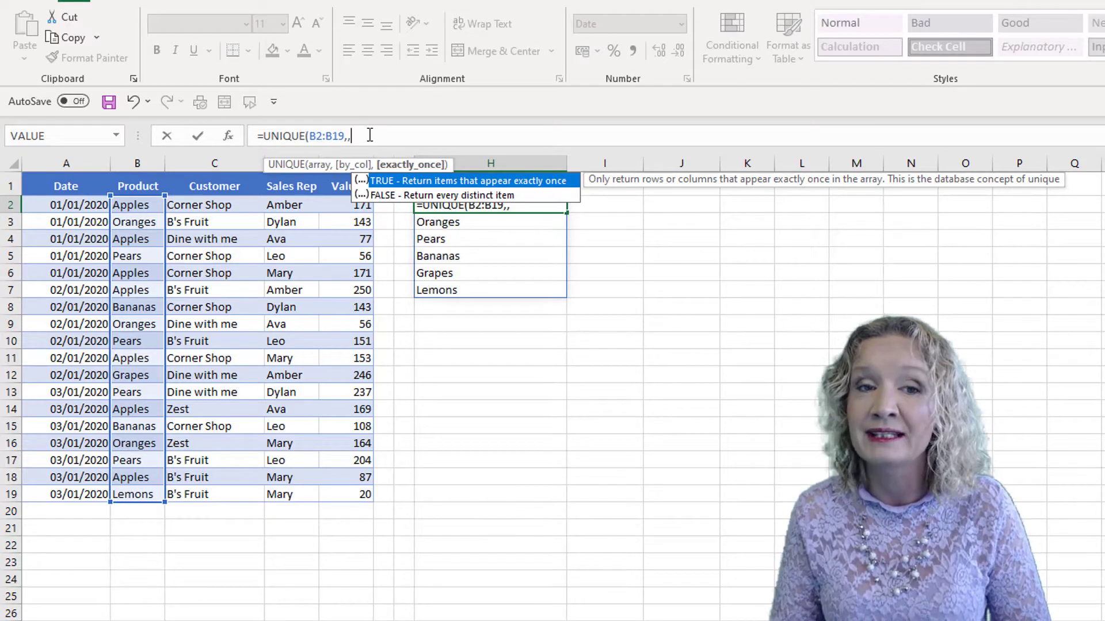
key("Down")
key("Tab")
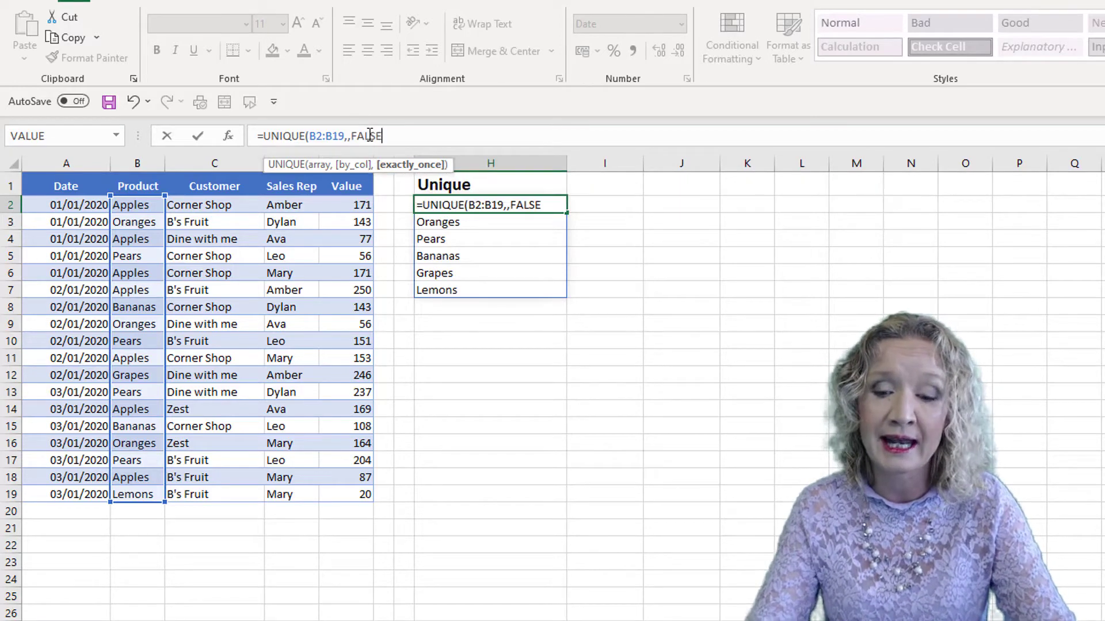
type(")")
key("Return")
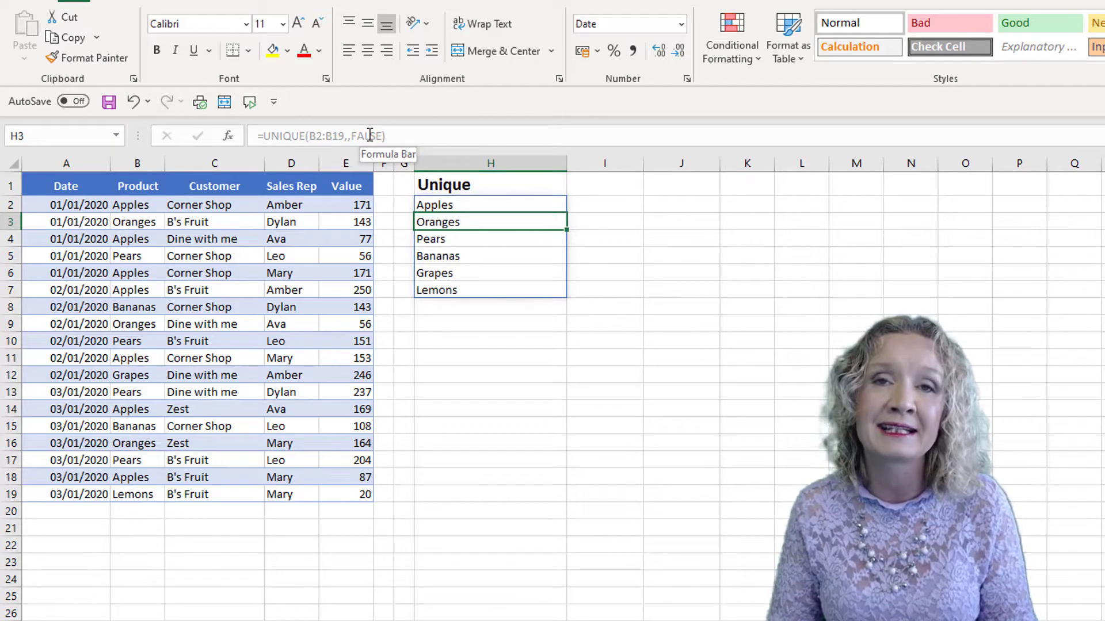
Change the exactly_once argument in H2's formula to TRUE.
left_click(457, 204)
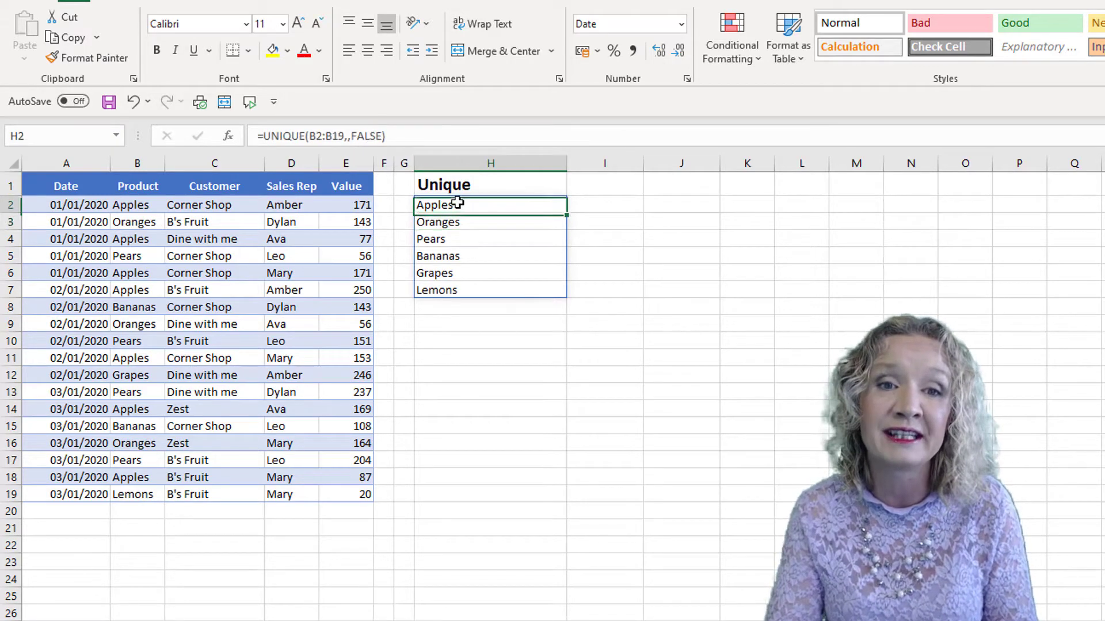
left_click(389, 132)
key("BackSpace")
key("BackSpace")
key("BackSpace")
key("BackSpace")
key("BackSpace")
key("BackSpace")
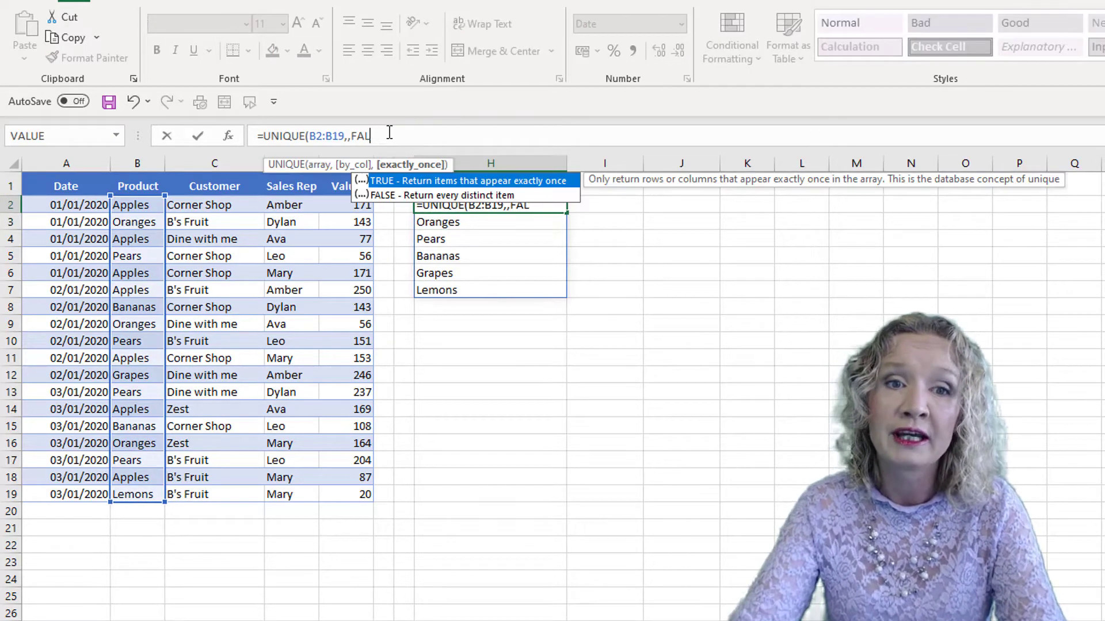
key("Down")
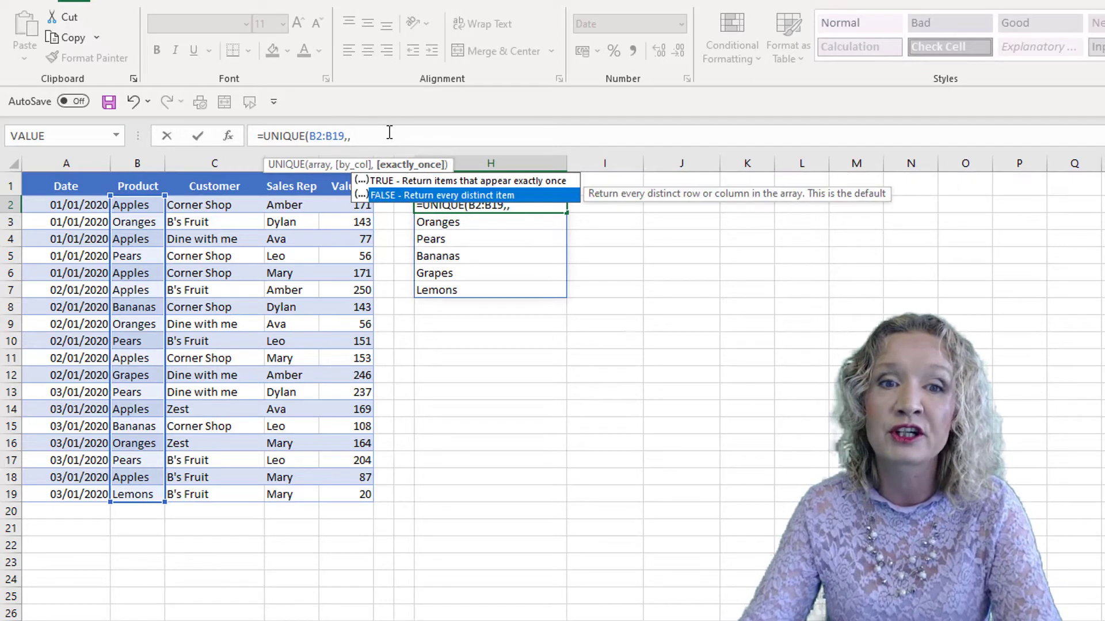
key("Up")
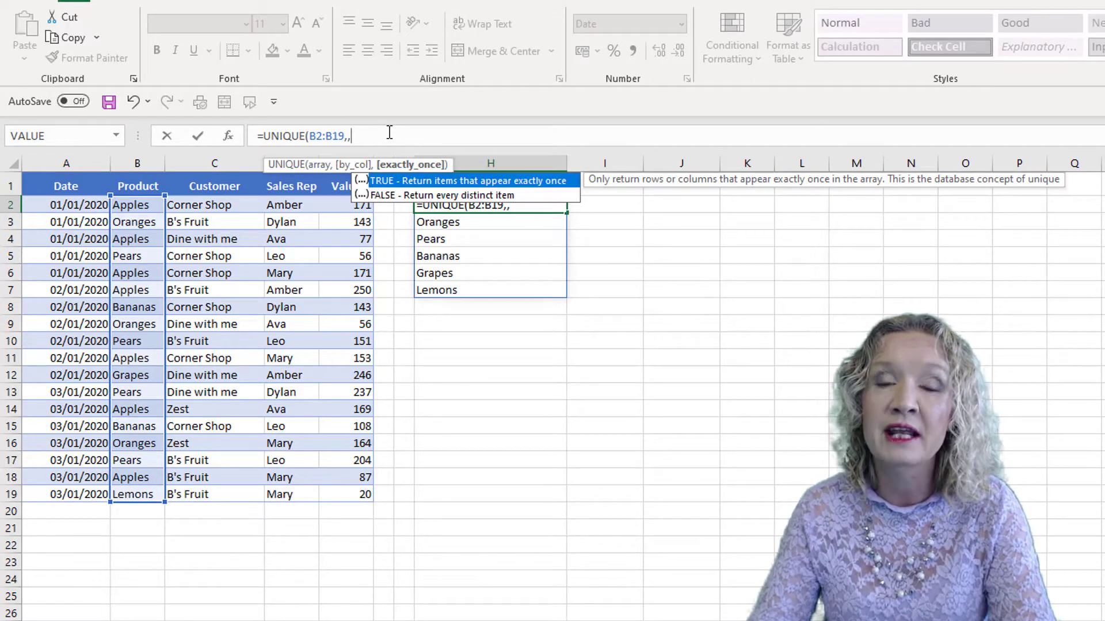
key("Tab")
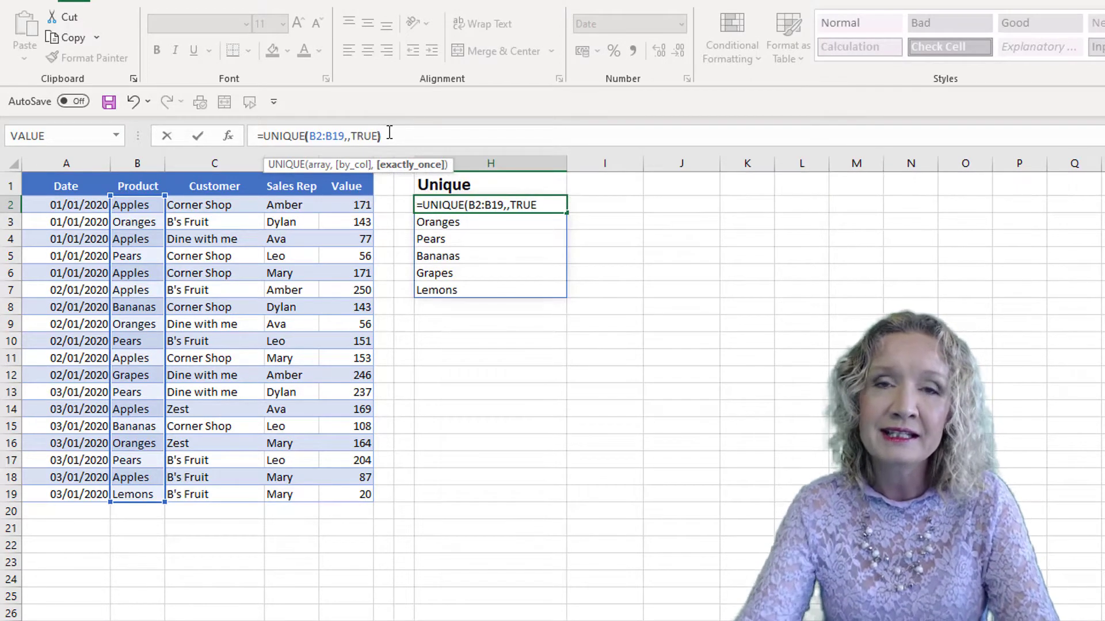
type(")")
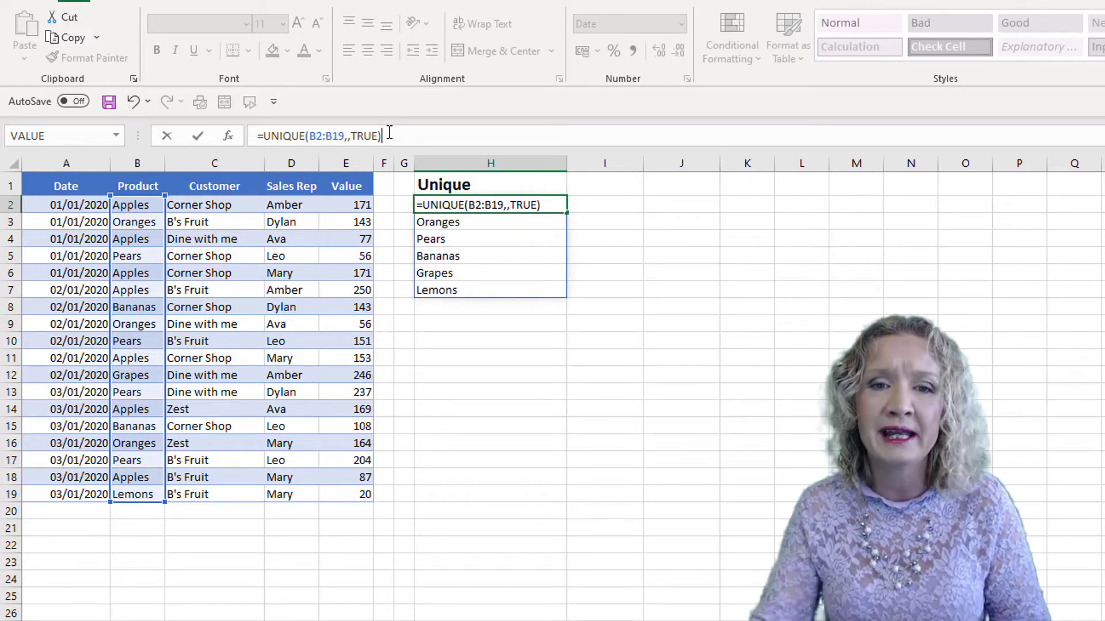
key("Return")
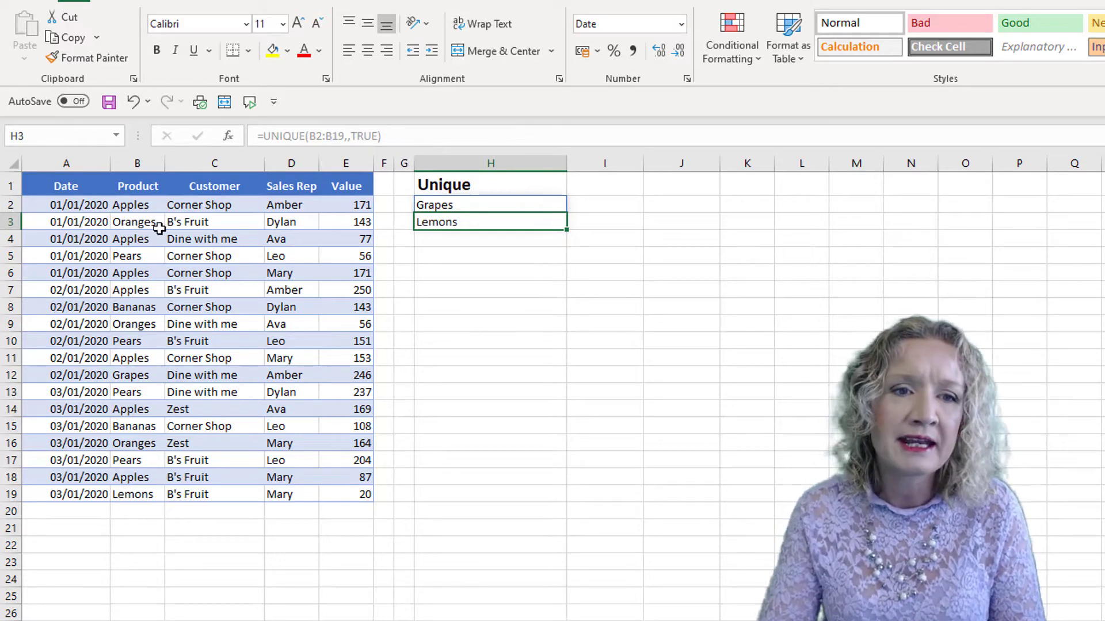
Copy the product list B2:B19 and paste it transposed into row 15 starting at H15.
left_click_drag(144, 207, 139, 495)
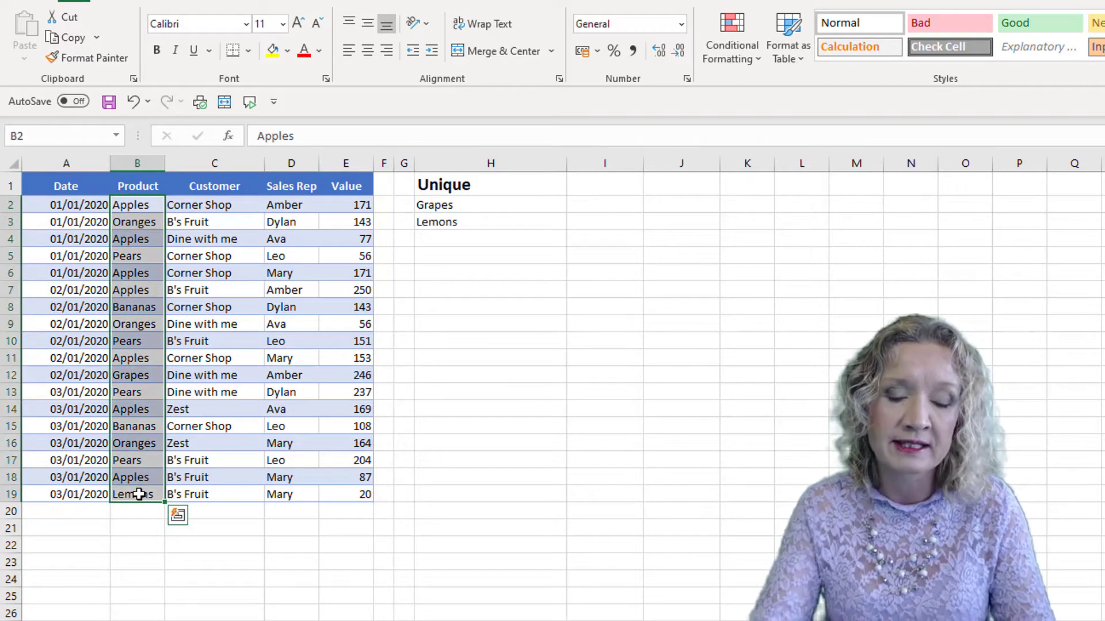
key("ctrl+c")
left_click(461, 430)
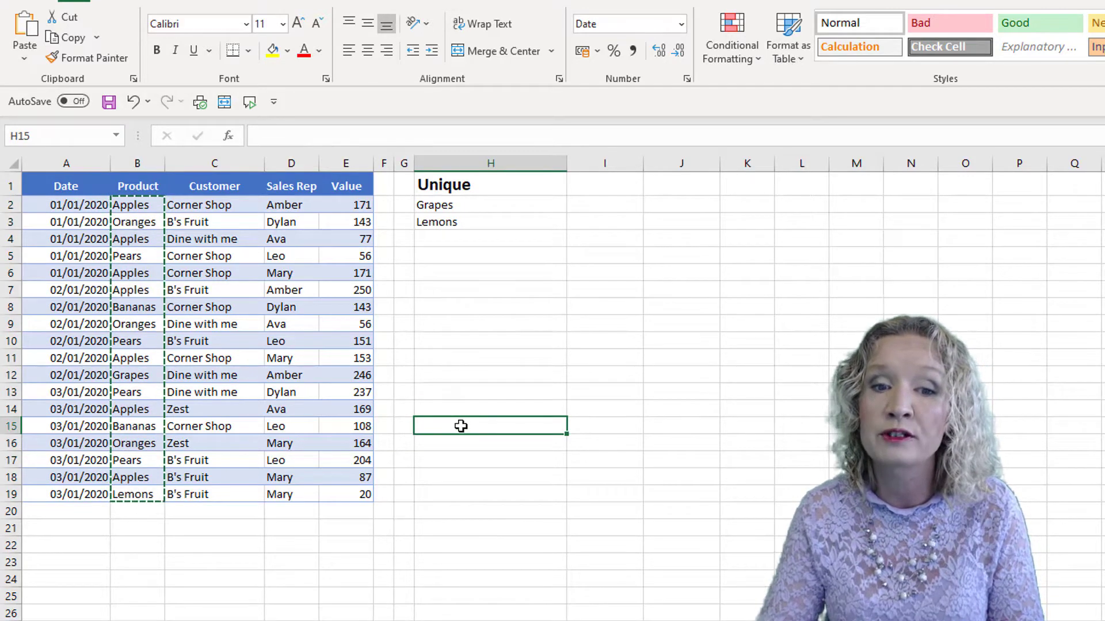
right_click(460, 430)
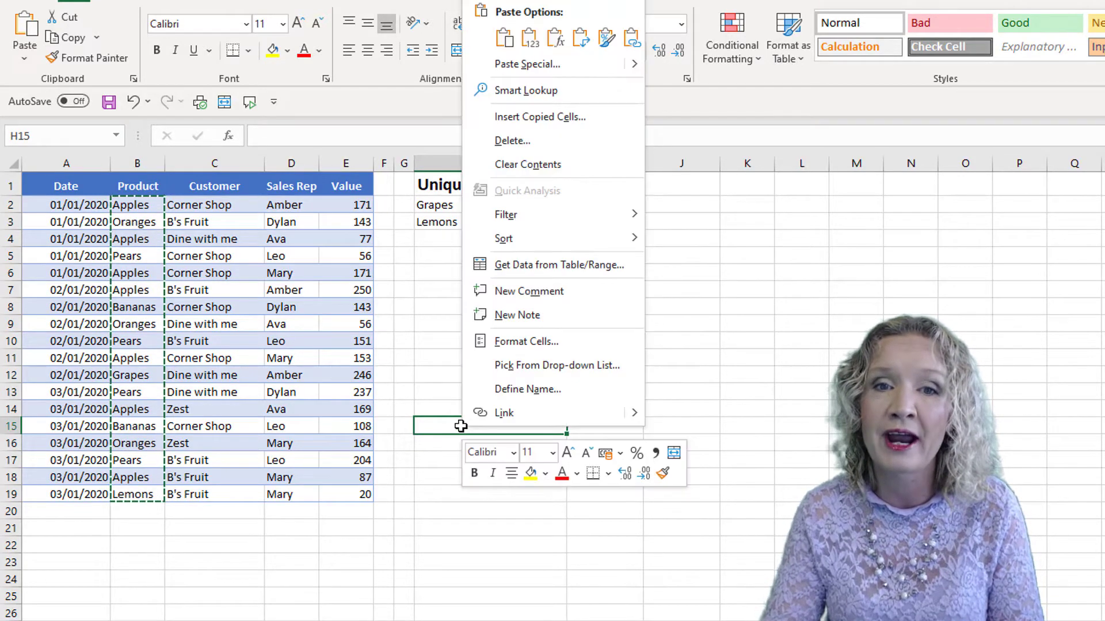
left_click(582, 39)
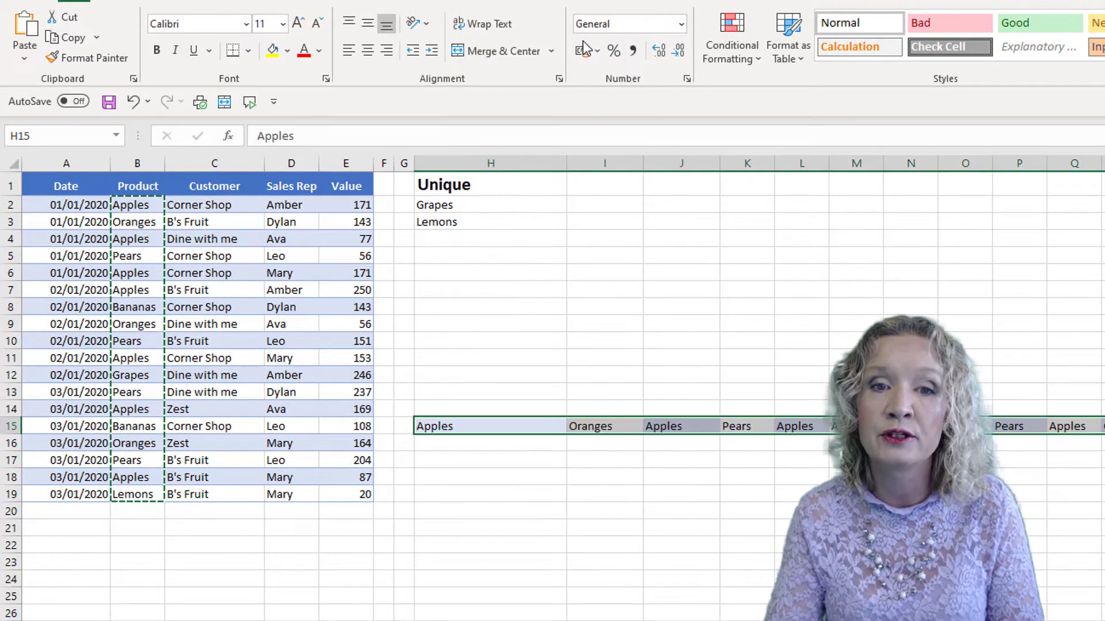
Delete the UNIQUE formula from H2.
left_click(451, 206)
key("Delete")
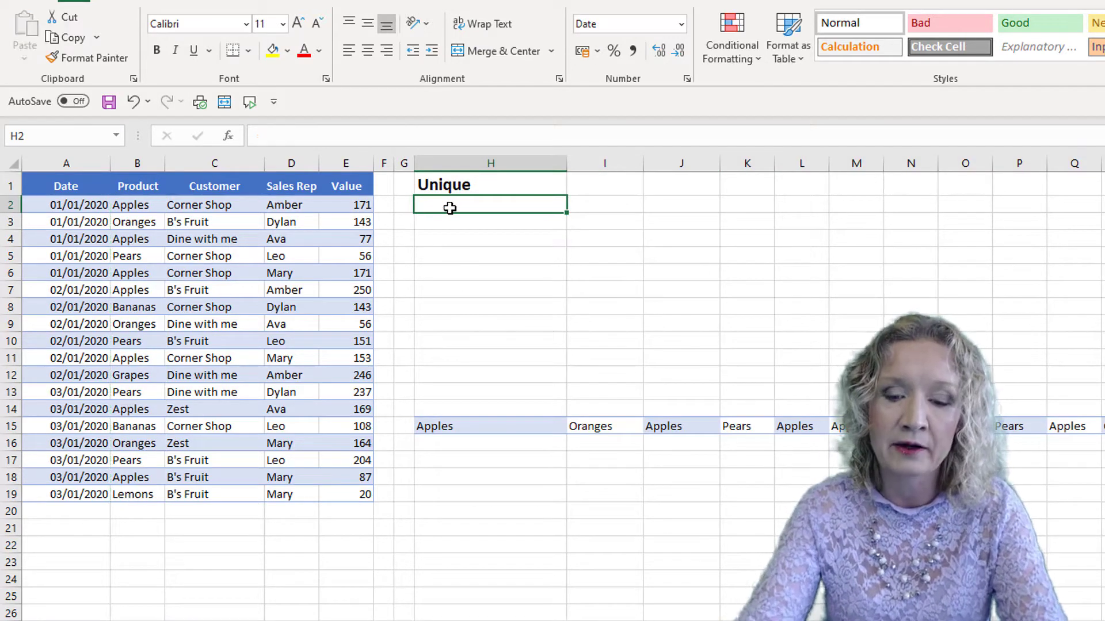
type("unique")
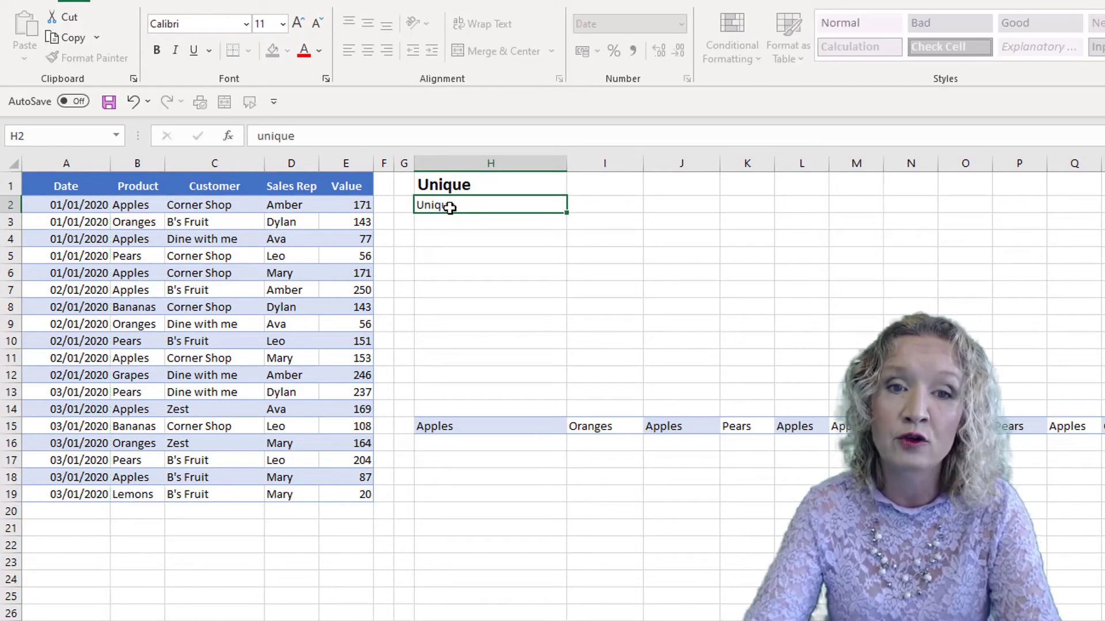
key("Tab")
Enter =UNIQUE(H15:Y15,TRUE,TRUE) in H2 to find products appearing exactly once across the row.
left_click(450, 207)
type("=uni")
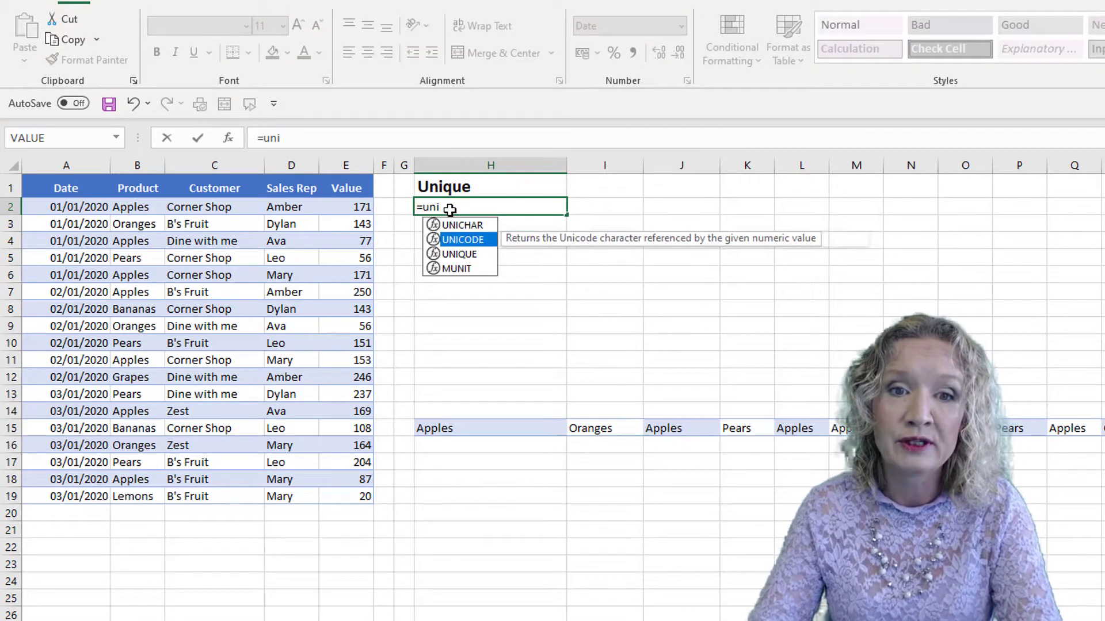
key("Down")
key("Tab")
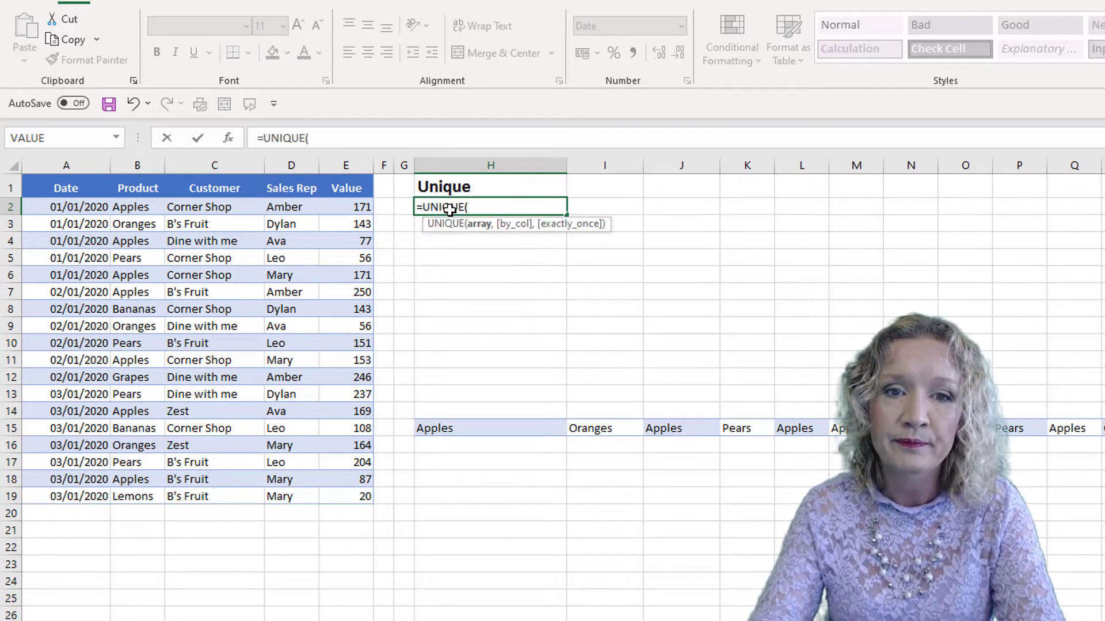
left_click_drag(458, 431, 1104, 431)
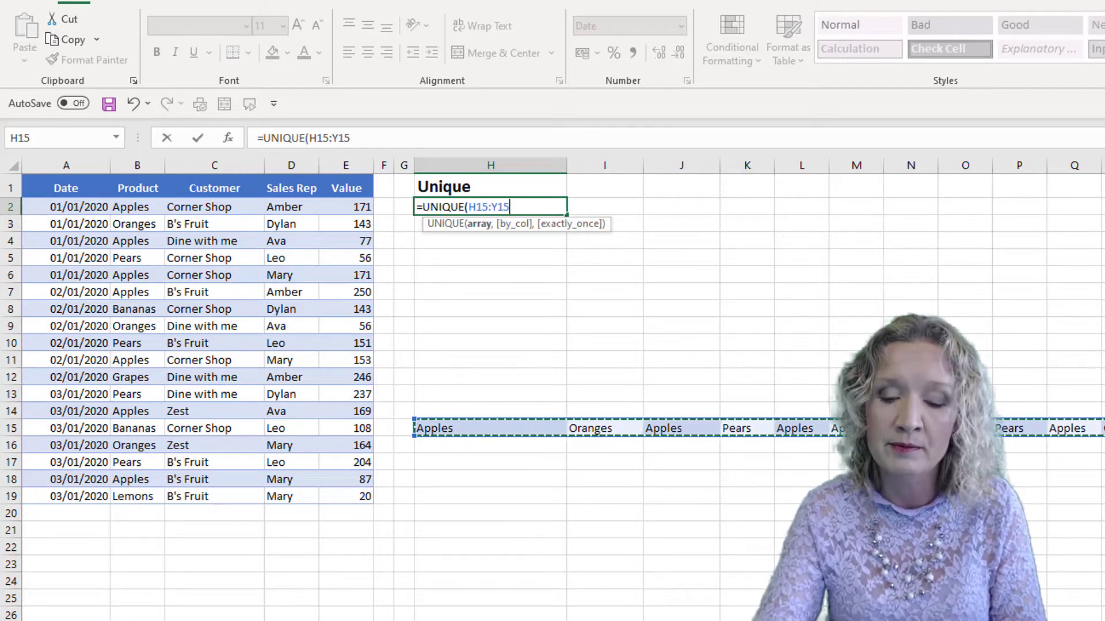
type(",")
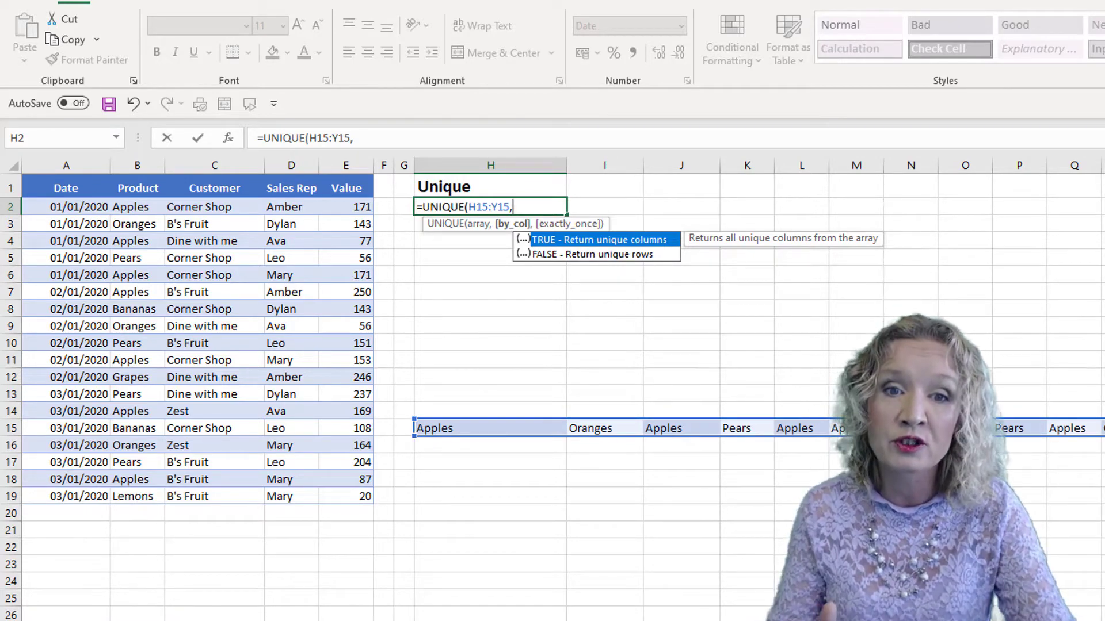
key("Tab")
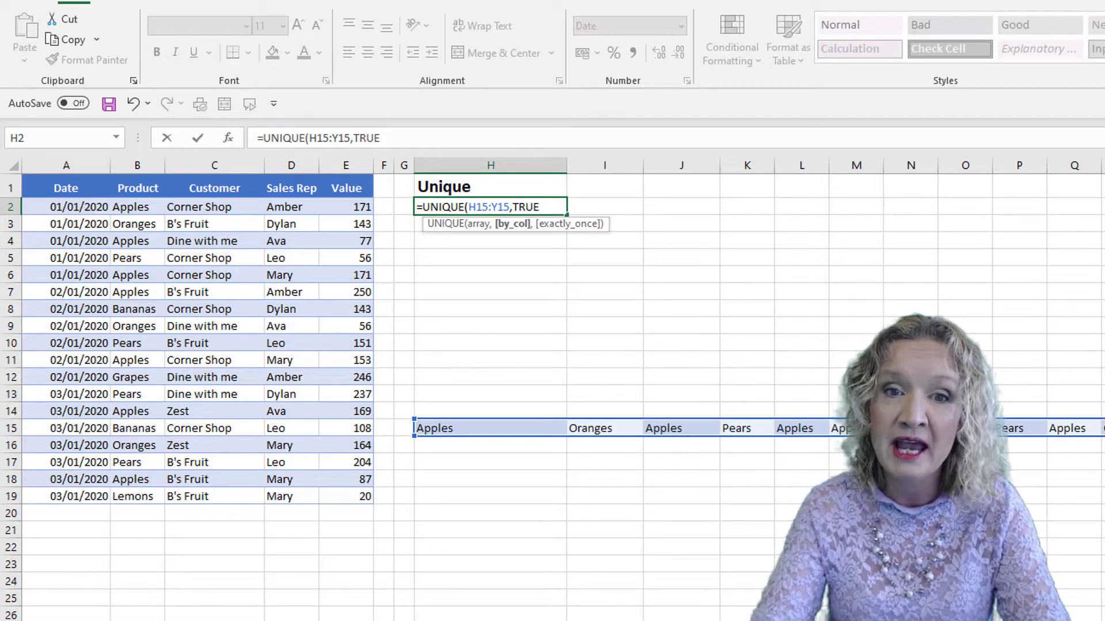
type(",")
key("Tab")
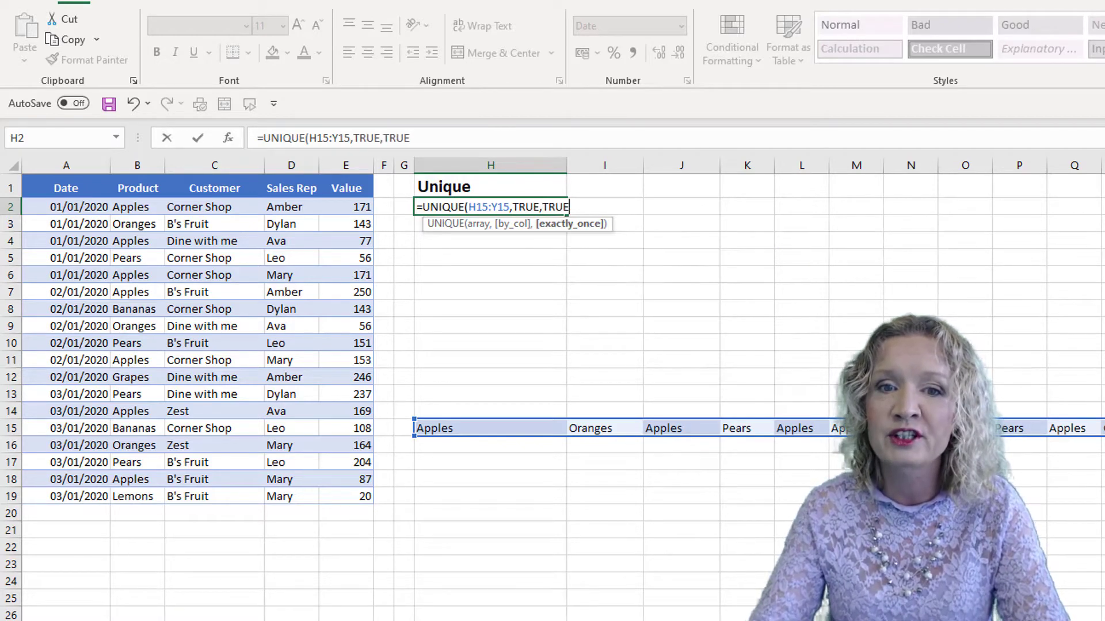
type(")")
key("Return")
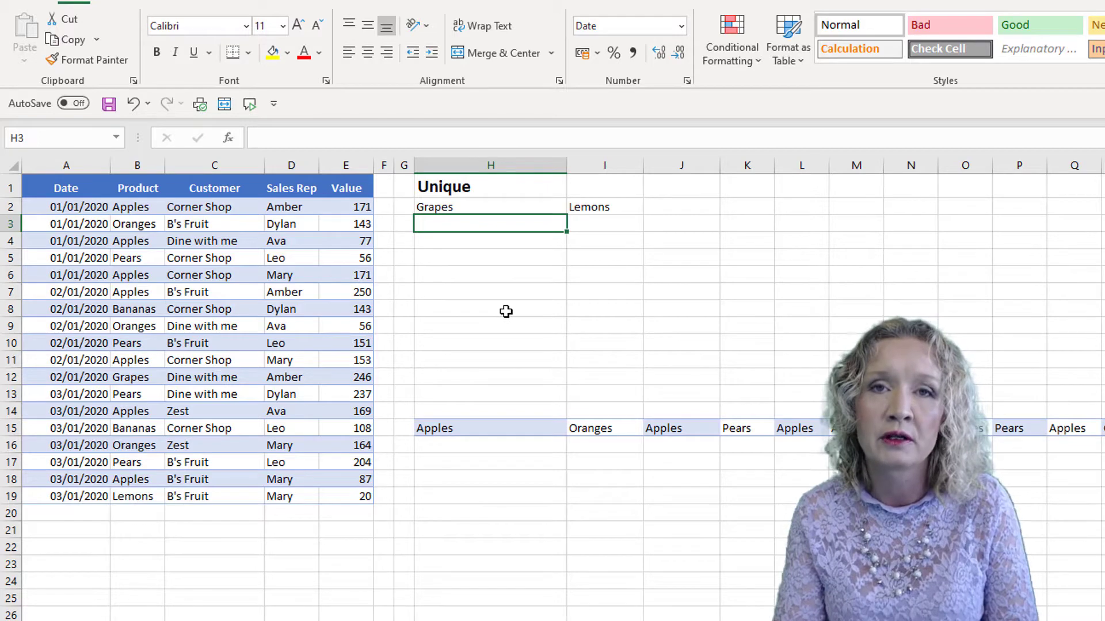
Clear the UNIQUE results and transposed product row from H2 onward, then delete those cells shifting cells left.
left_click_drag(498, 204, 1102, 602)
key("Delete")
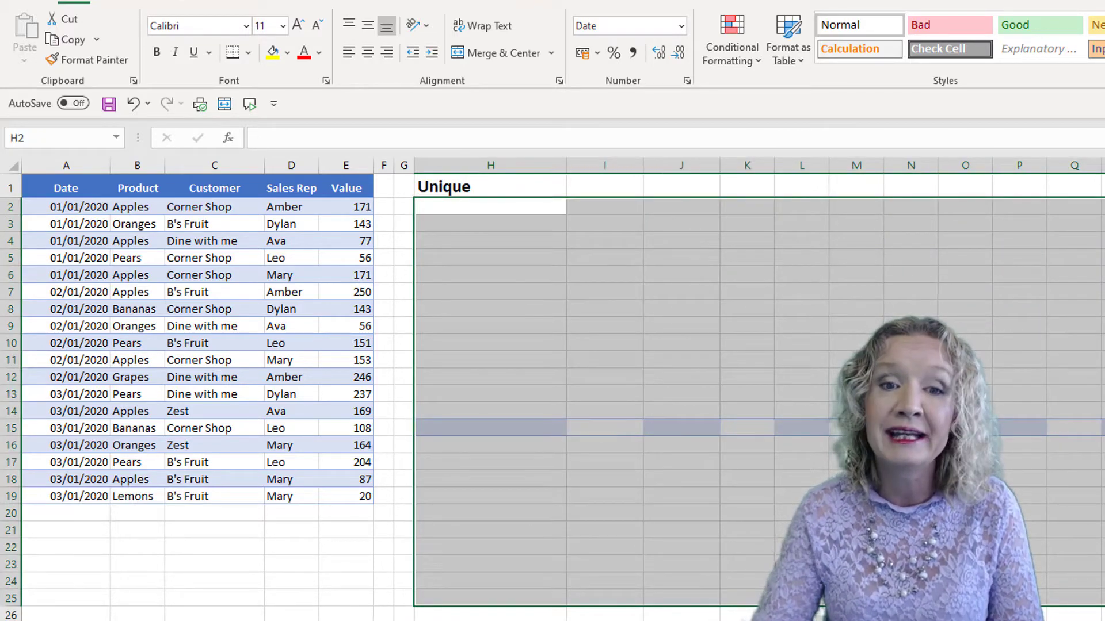
right_click(550, 283)
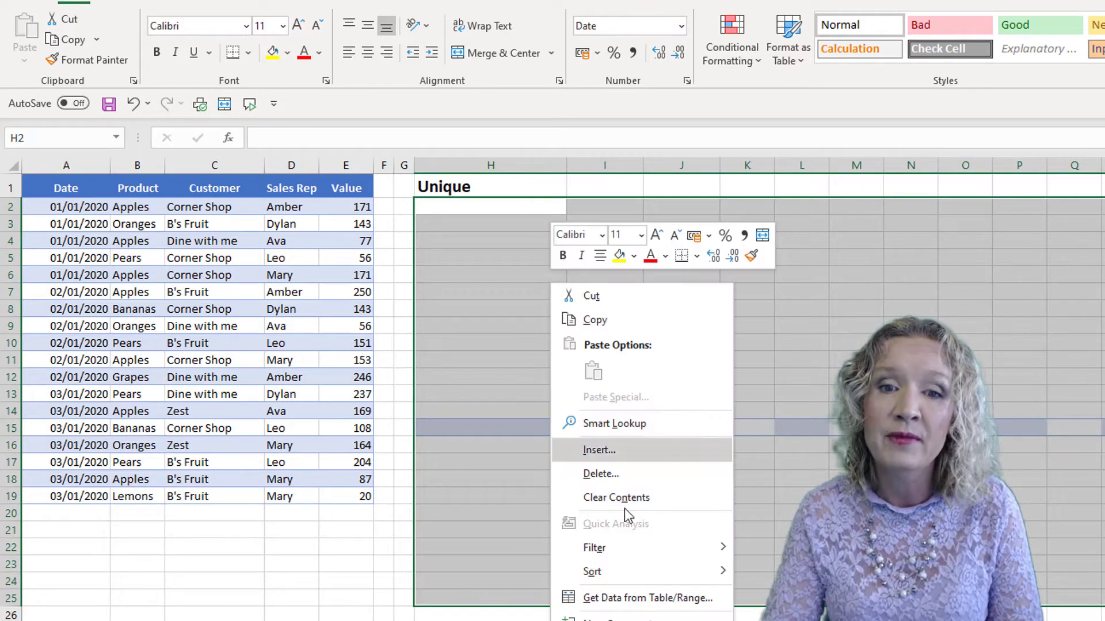
left_click(609, 474)
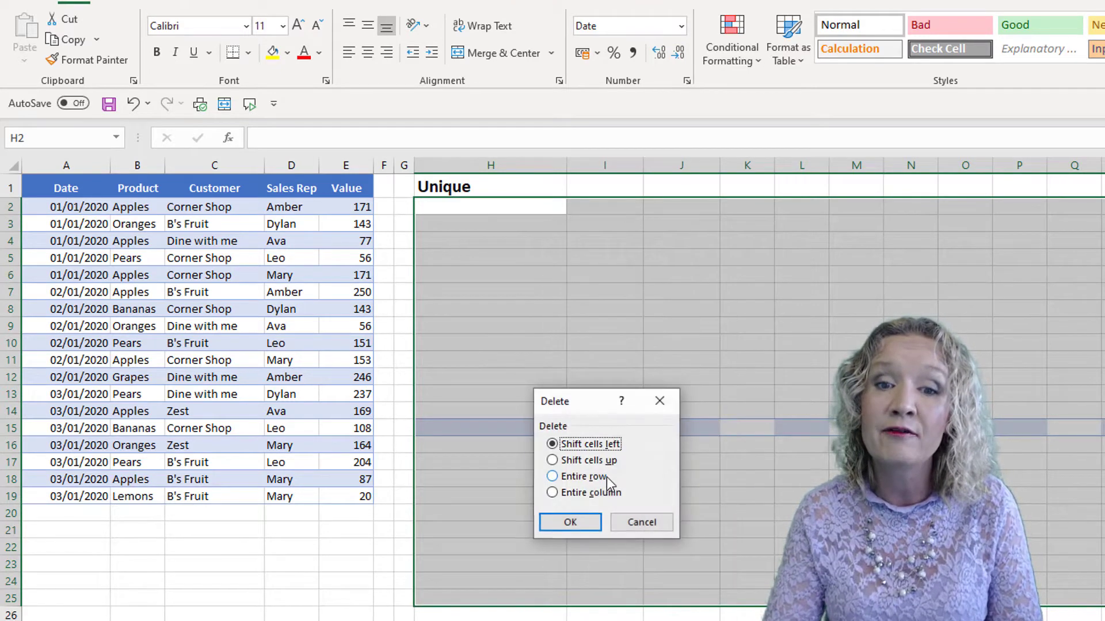
left_click(579, 519)
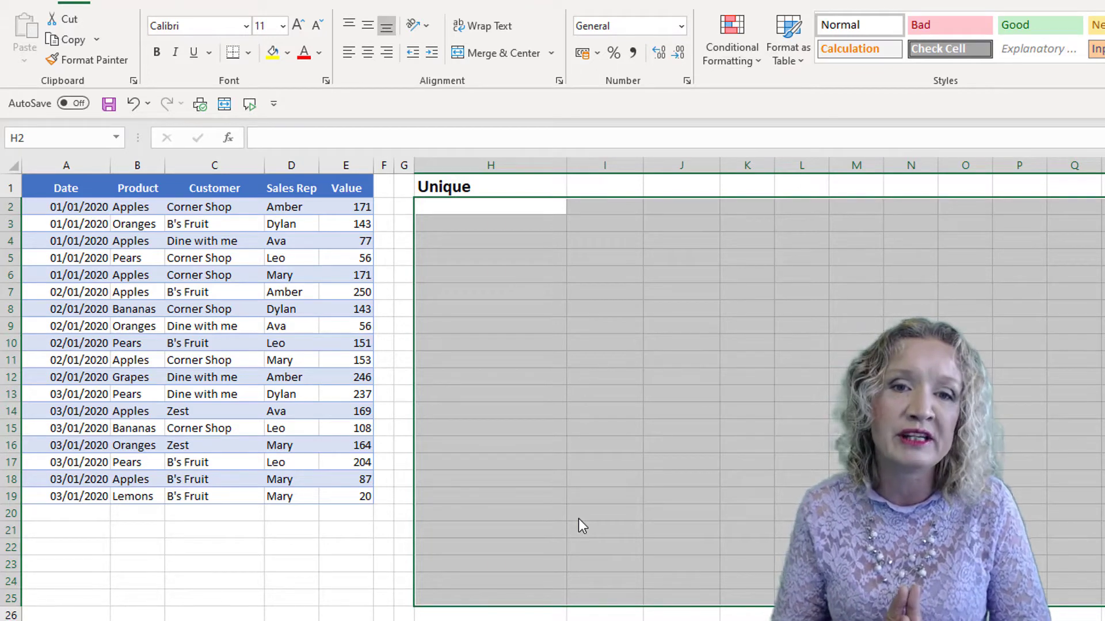
Rename the heading in H1 to Sort.
left_click(488, 188)
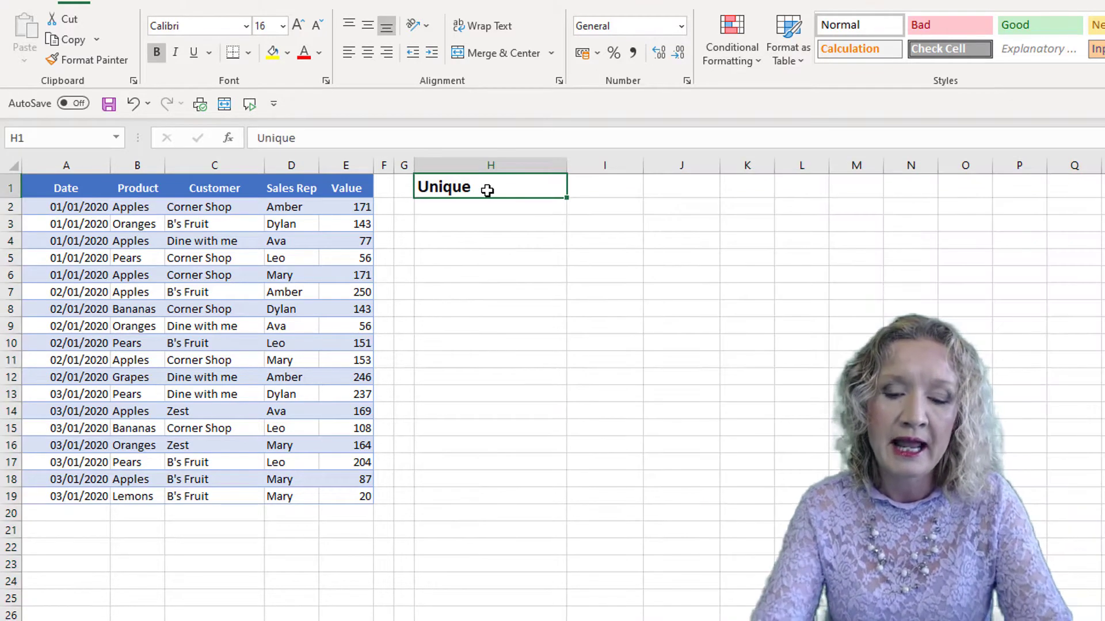
type("Sort")
key("Return")
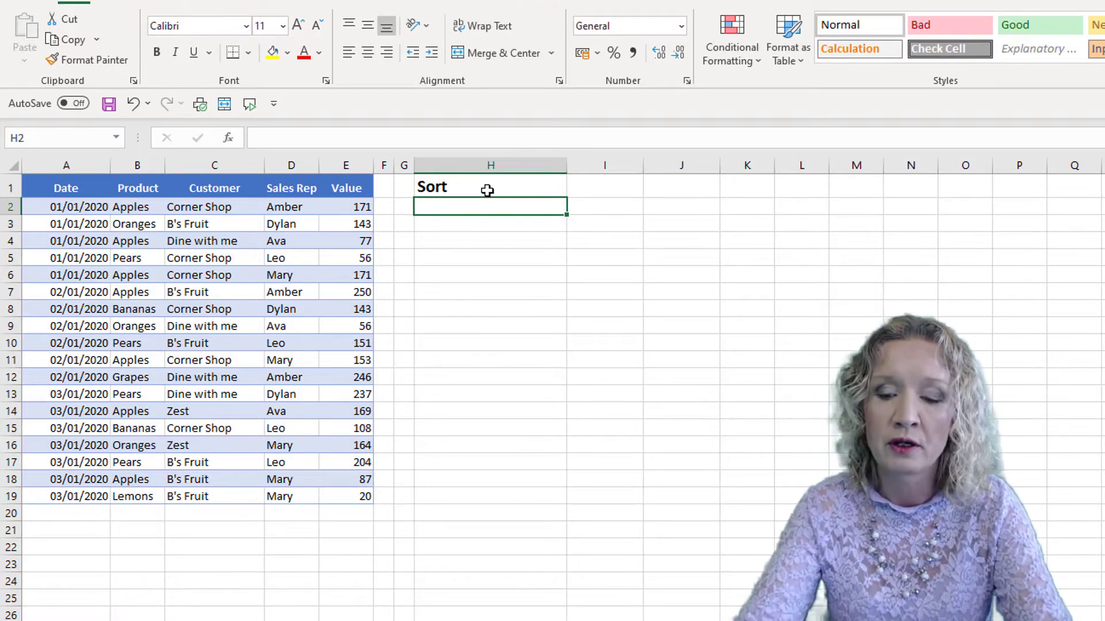
Enter =SORT(B2:B19) in H2 to sort the product list alphabetically.
type("=")
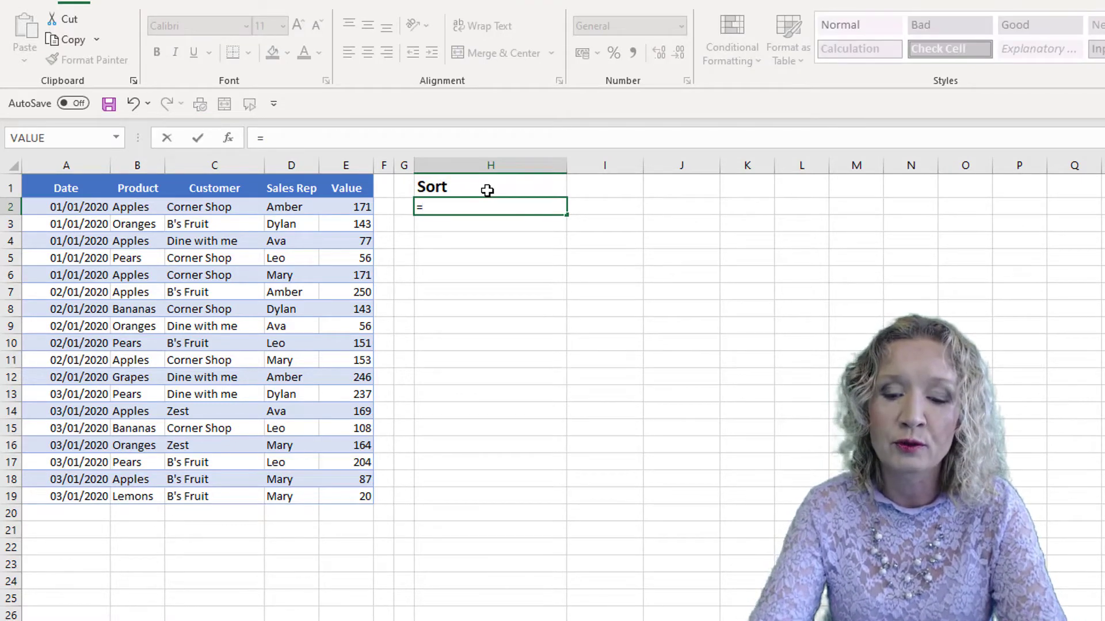
type("sort")
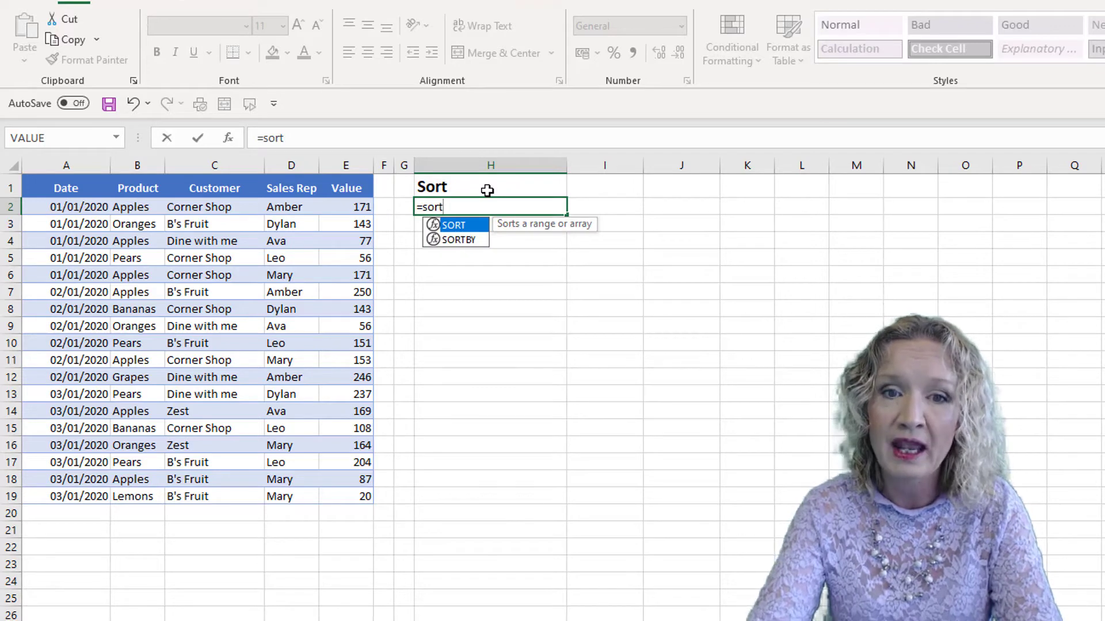
type("(")
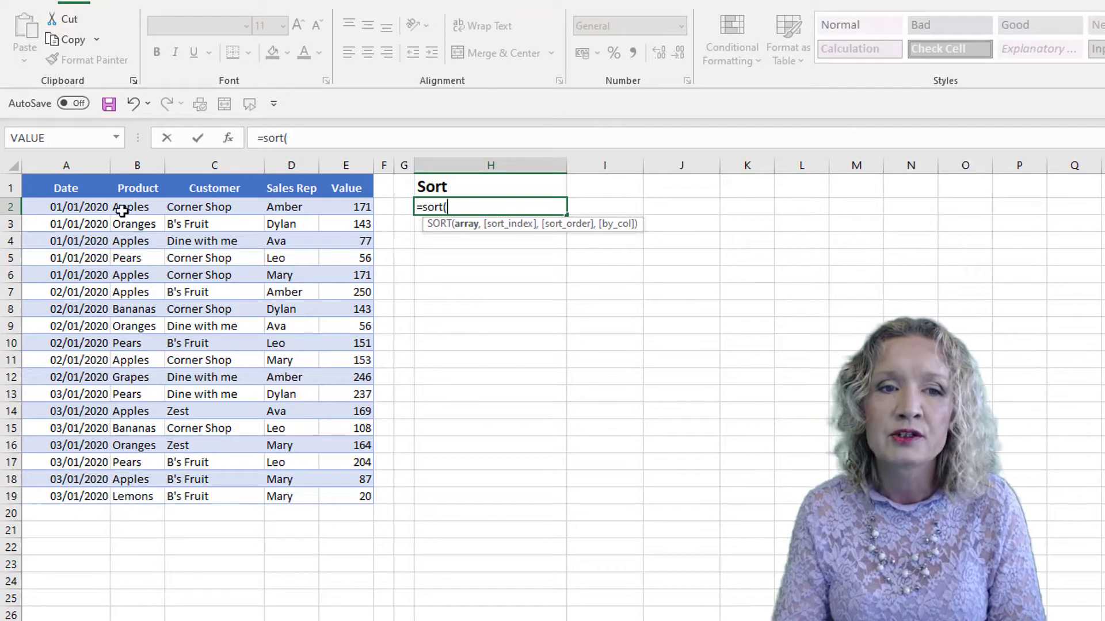
left_click_drag(123, 210, 125, 489)
type(")")
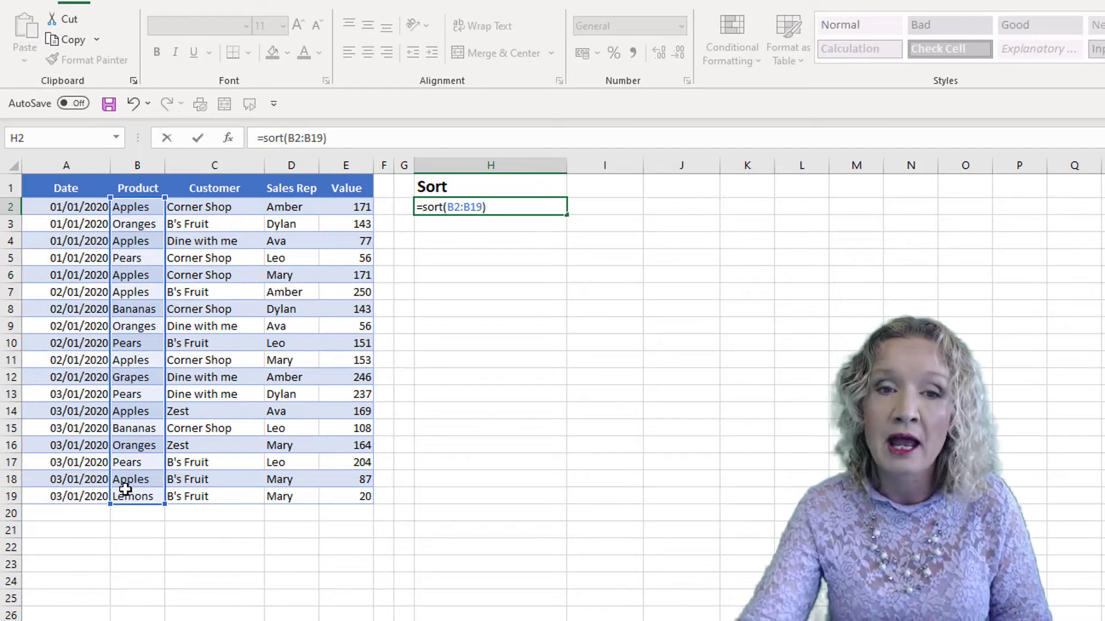
key("Return")
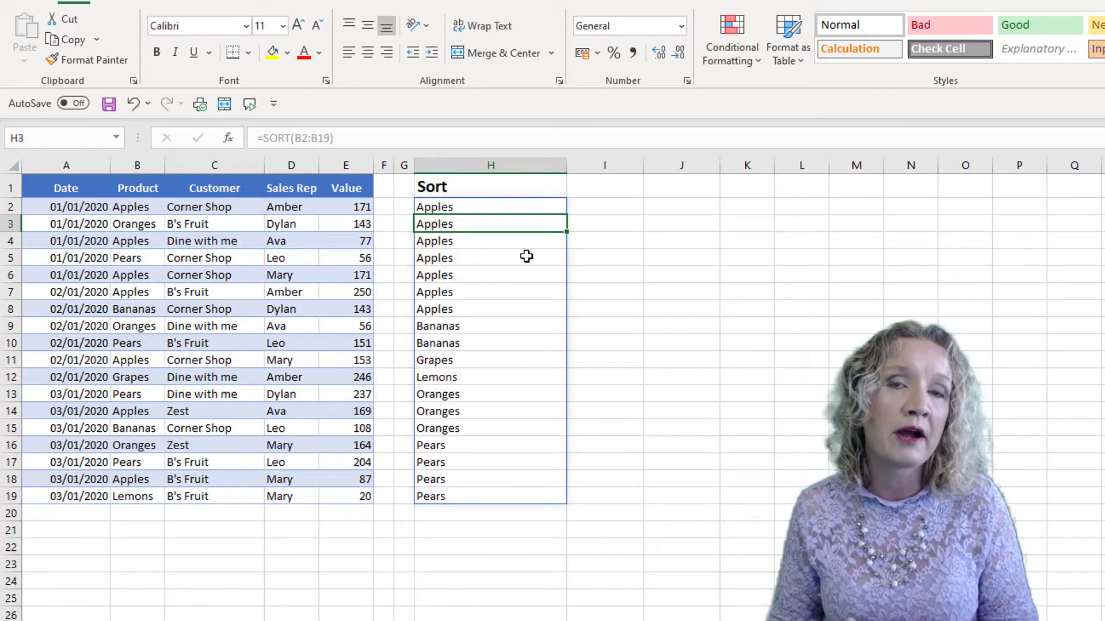
Wrap the range in H2's formula with UNIQUE to make =SORT(UNIQUE(B2:B19)).
left_click(490, 207)
left_click(295, 138)
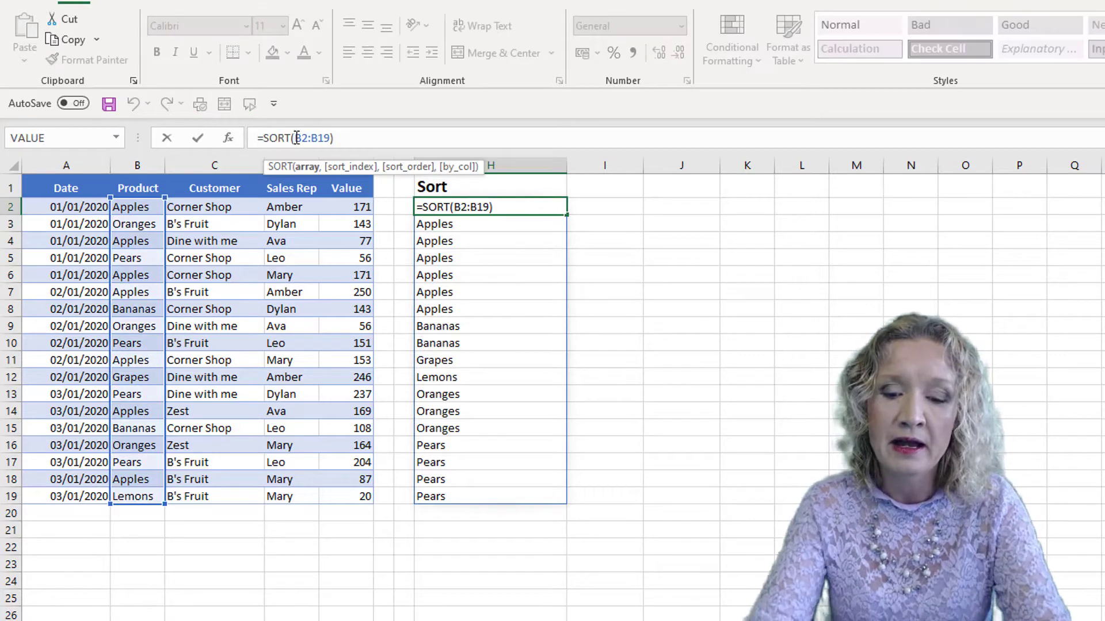
type("uniq")
key("Tab")
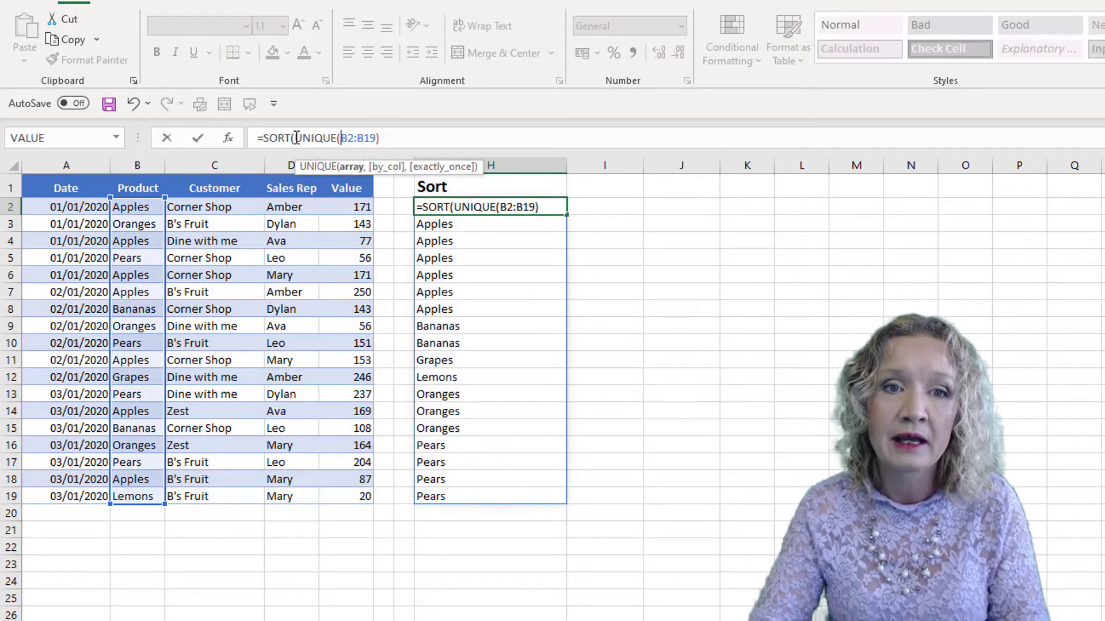
left_click(429, 140)
type(")")
key("Return")
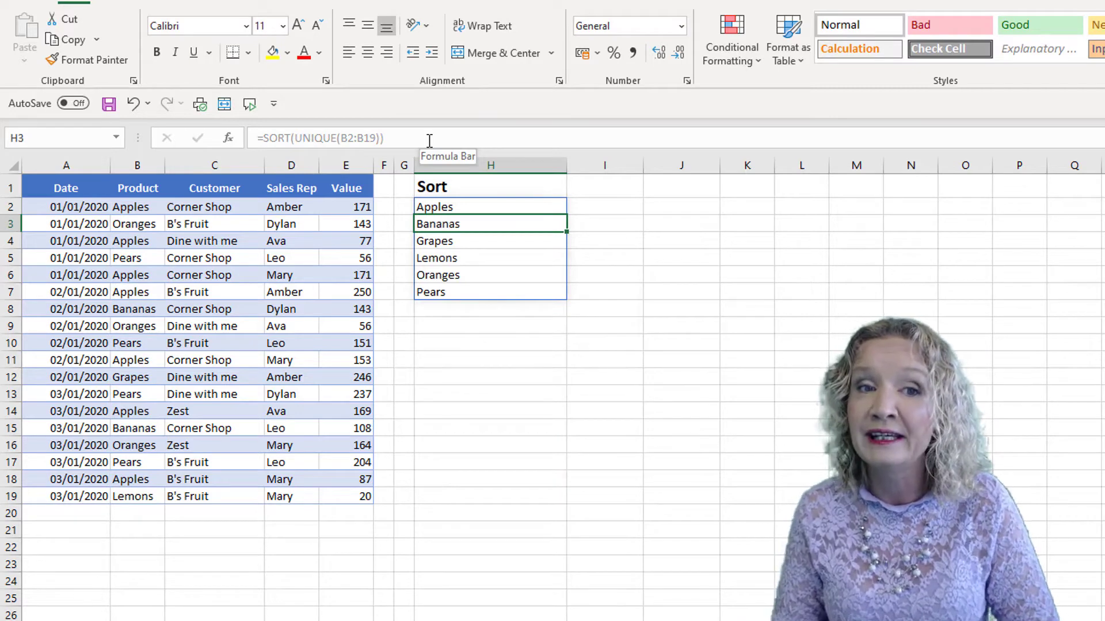
Replace H2's formula with =SORT(B2:E19,3,,FALSE) to sort the whole table by the Customer column.
left_click(430, 208)
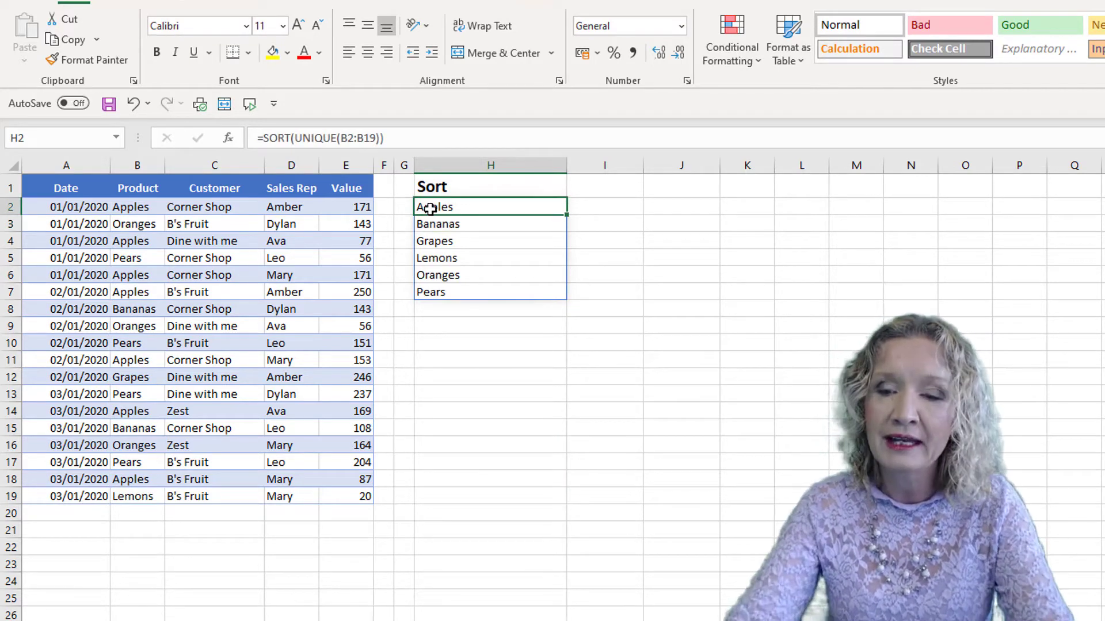
key("Delete")
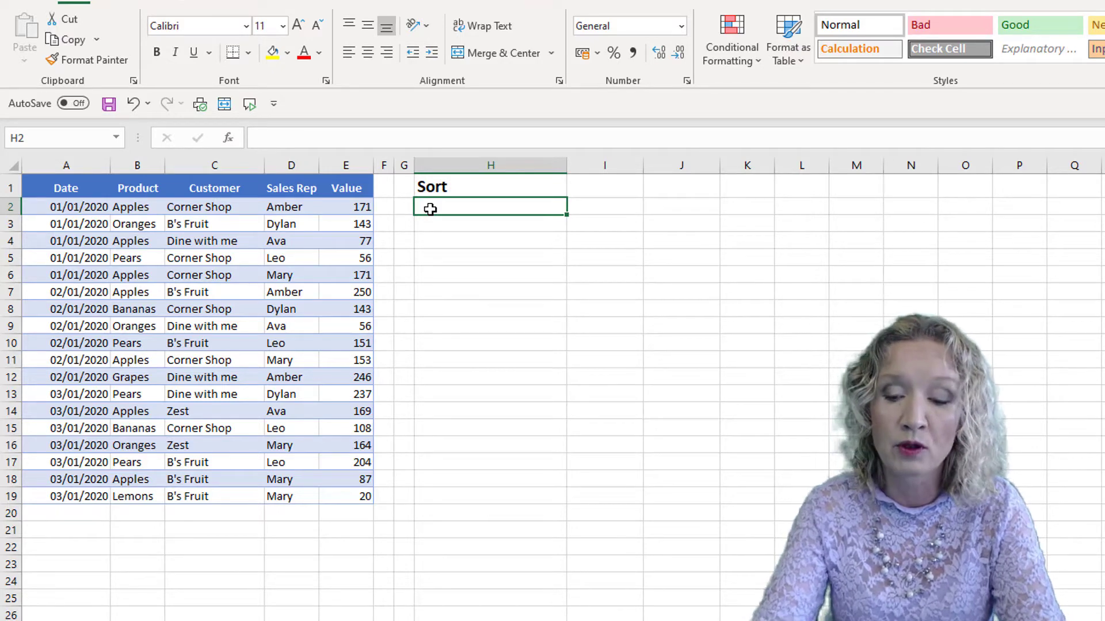
type("=sort(")
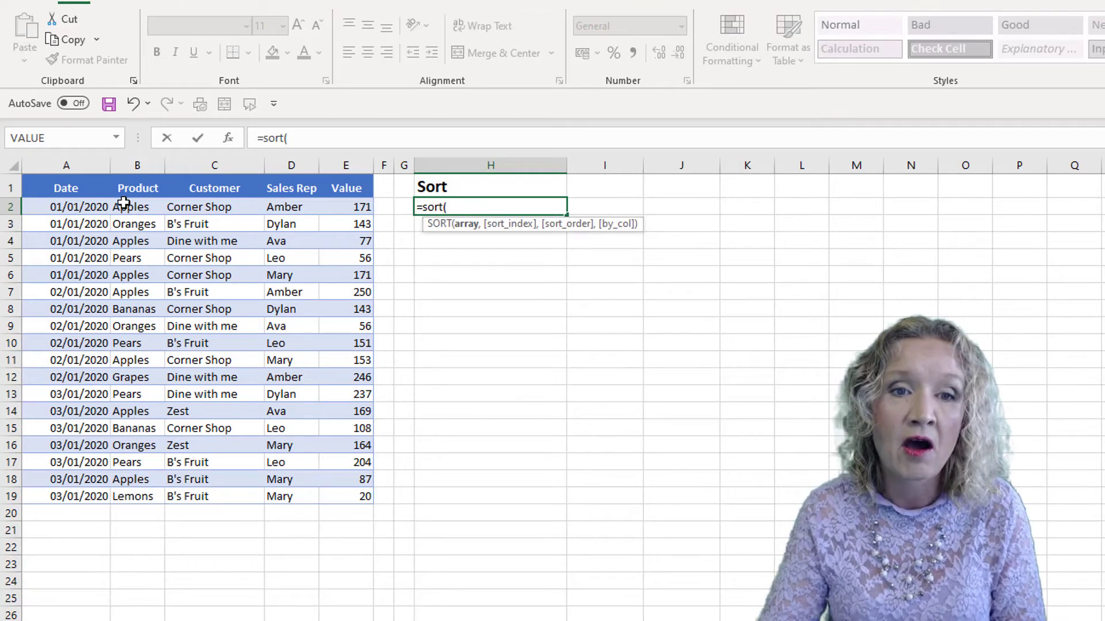
left_click_drag(124, 203, 341, 489)
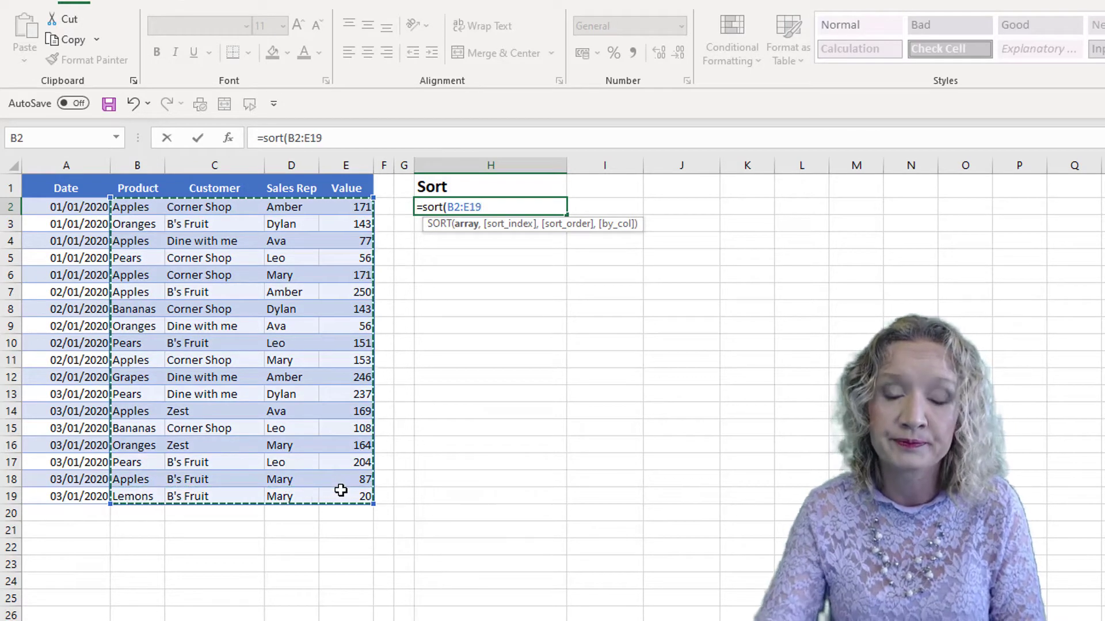
type(",")
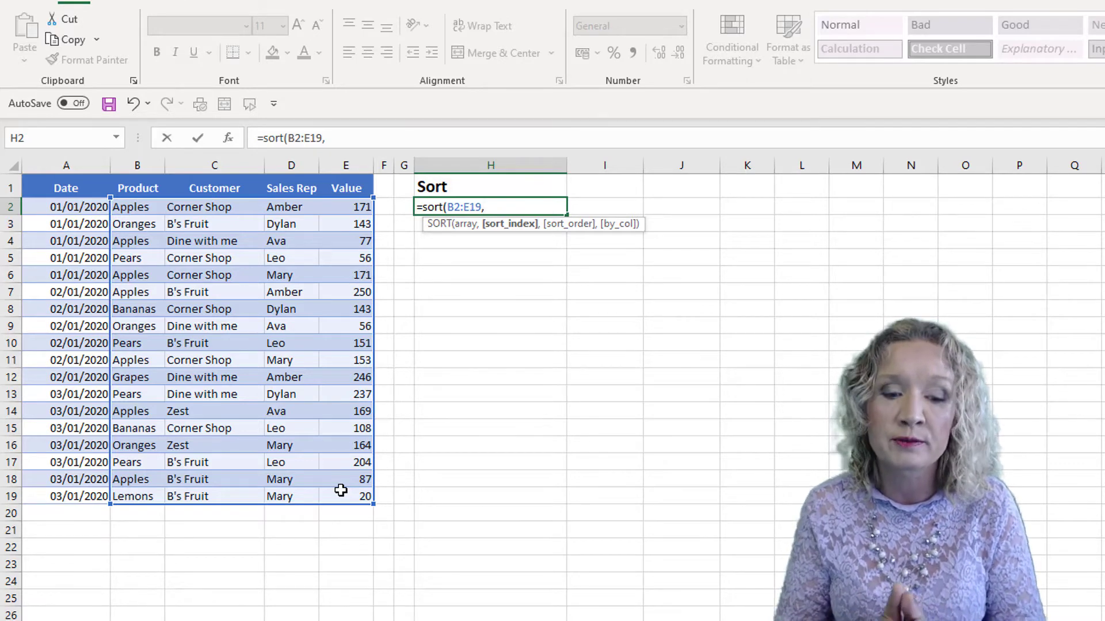
type("3")
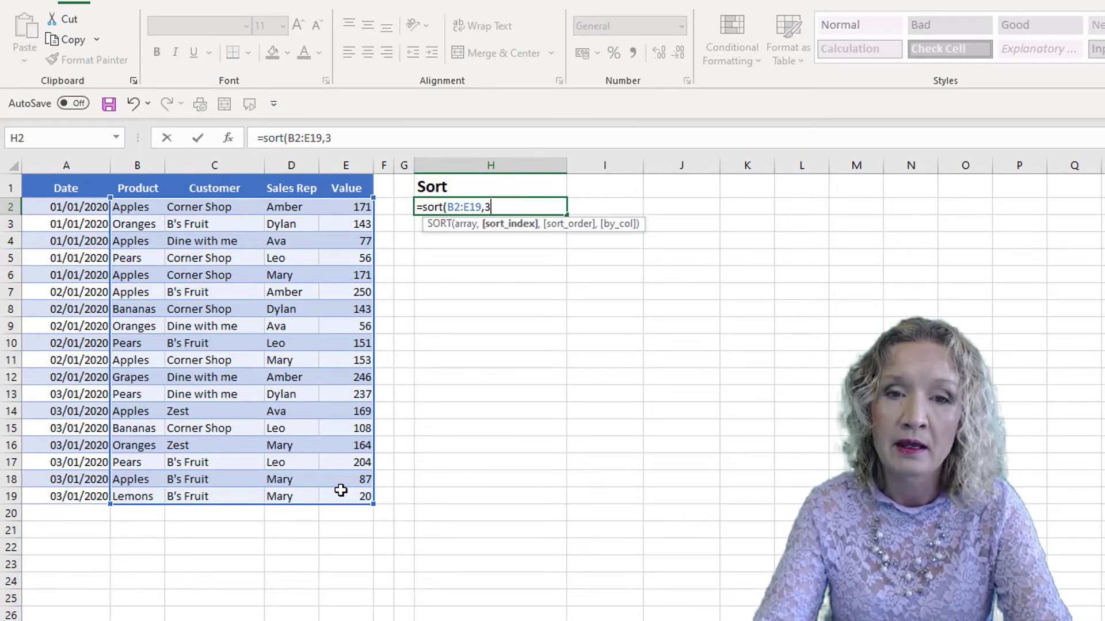
type(",")
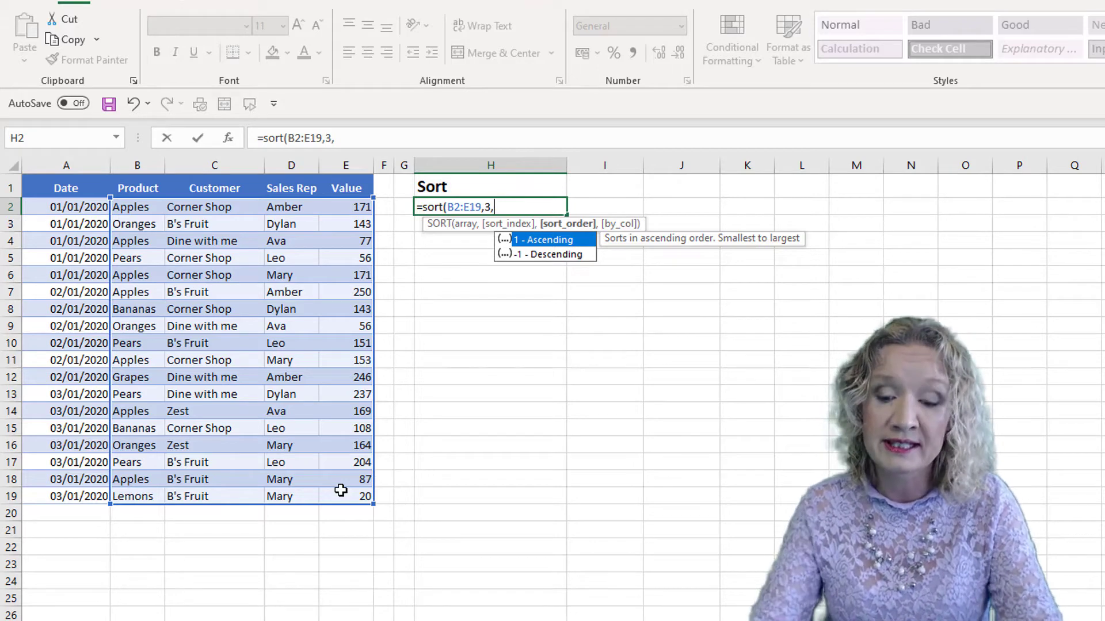
type(",")
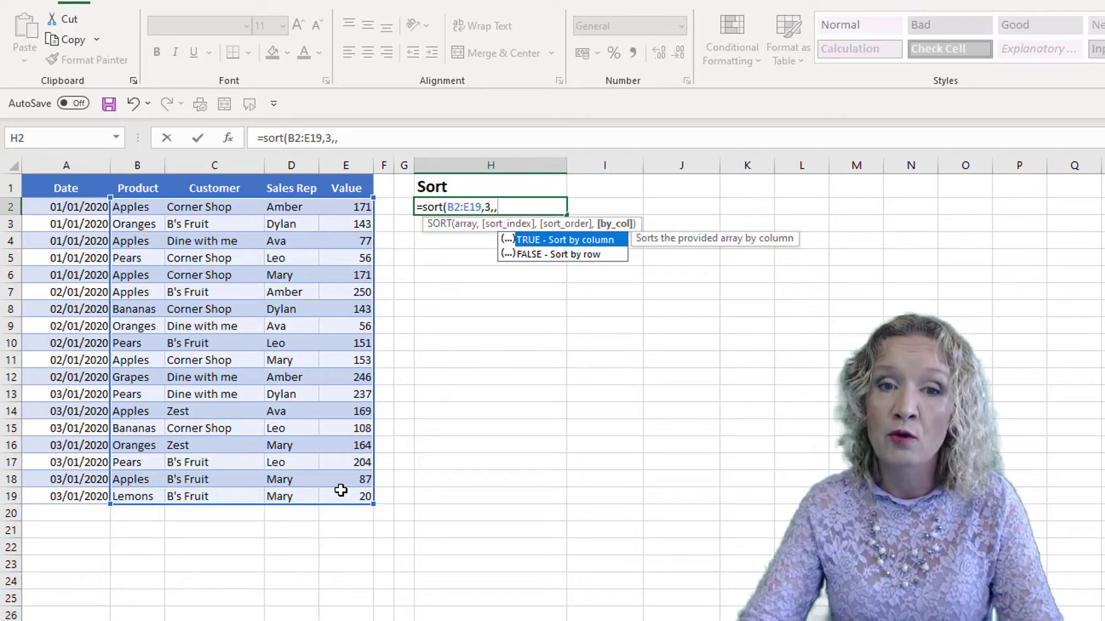
key("Down")
key("Tab")
type(")")
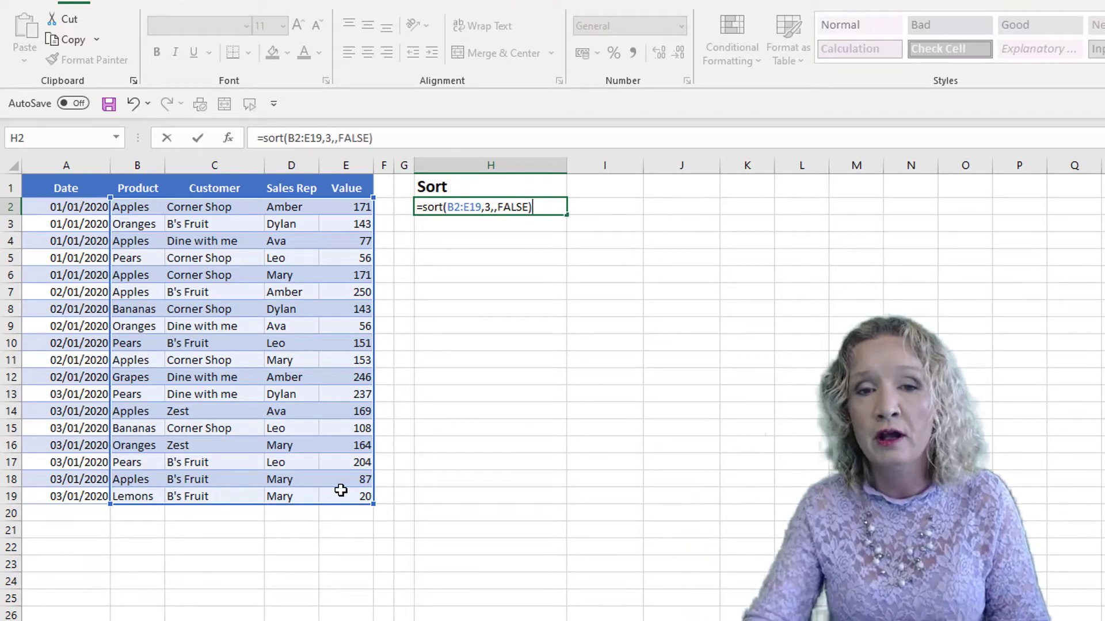
key("Return")
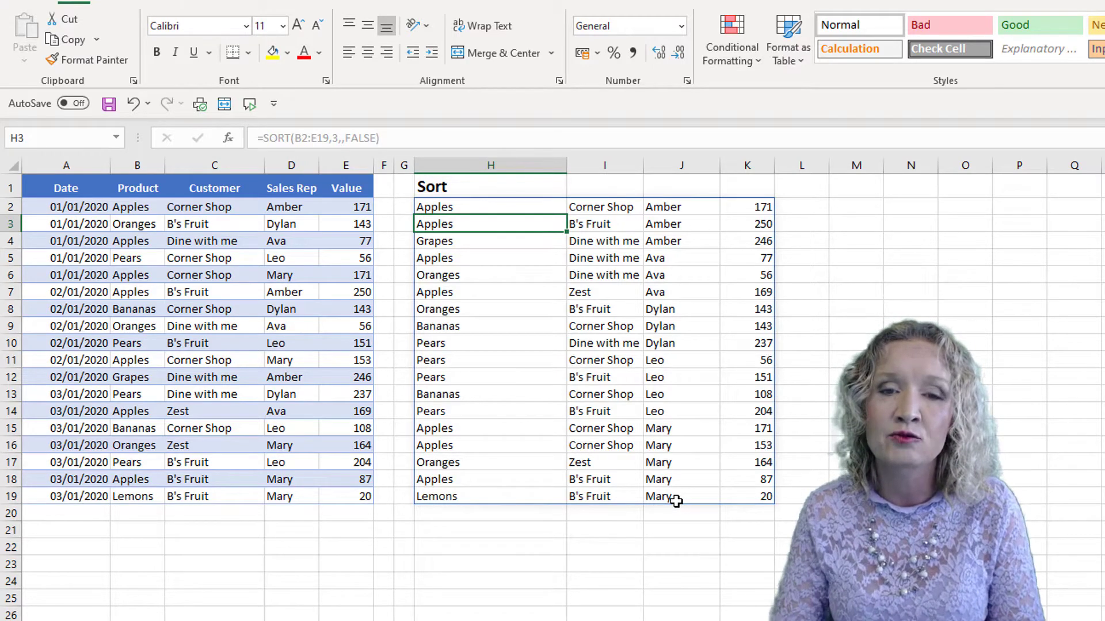
Change H2's formula to =SORT(B2:E19,{3,4}) to sort by customer and then by sales rep.
left_click(479, 203)
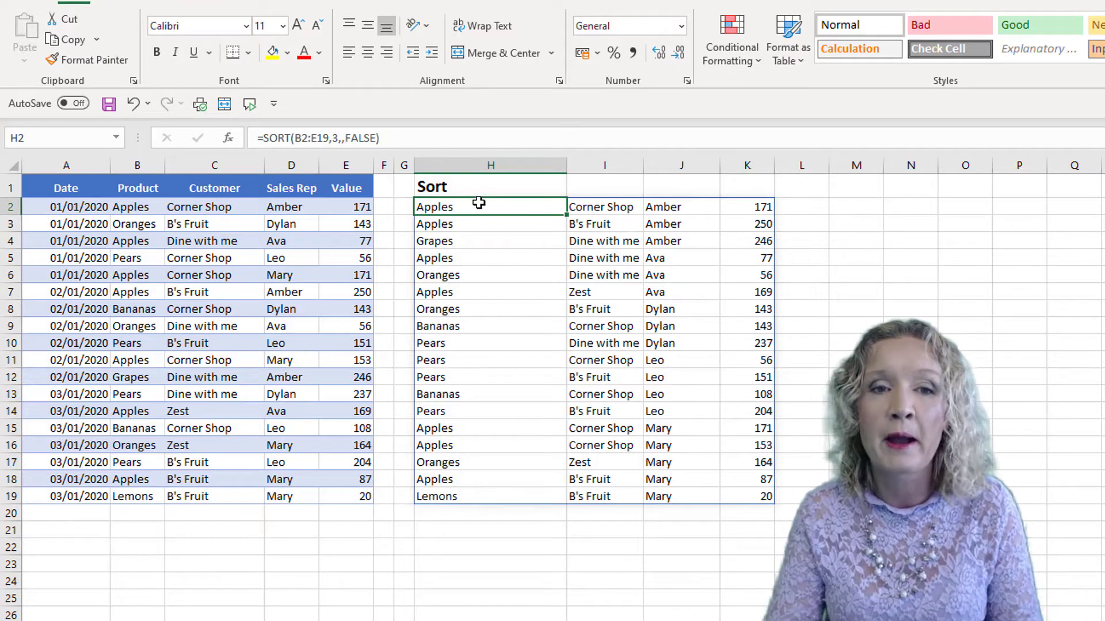
left_click_drag(394, 137, 337, 135)
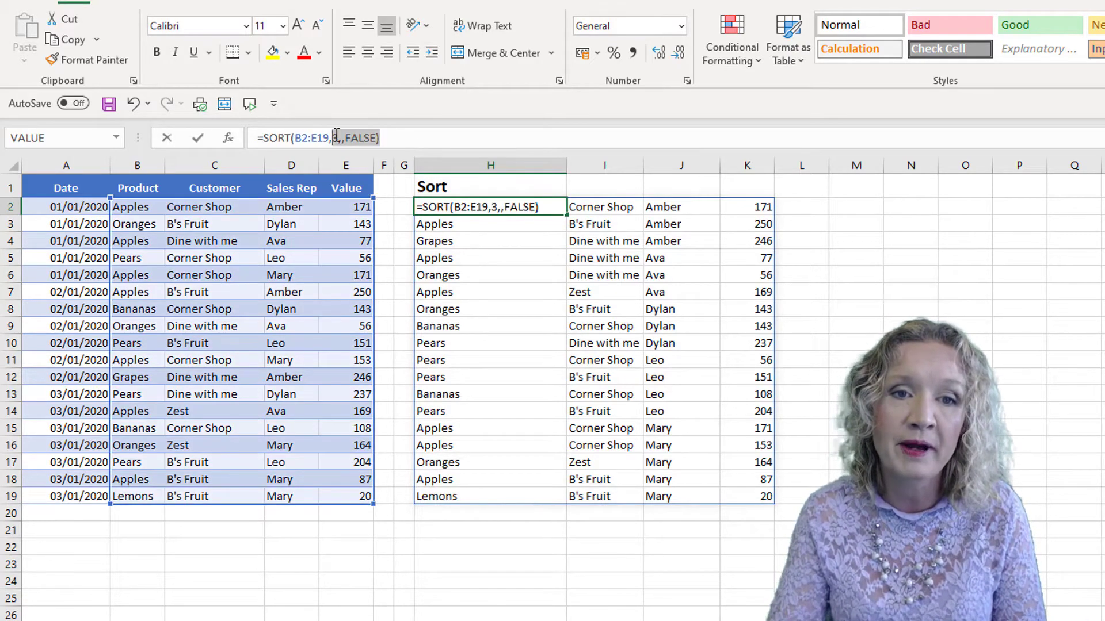
key("BackSpace")
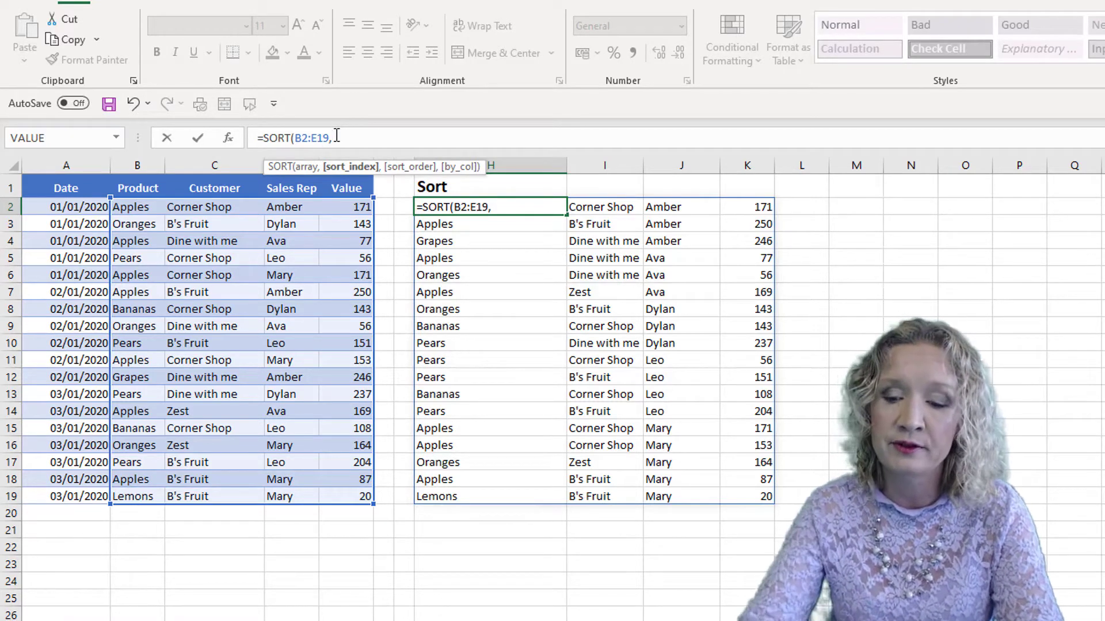
type("[")
key("BackSpace")
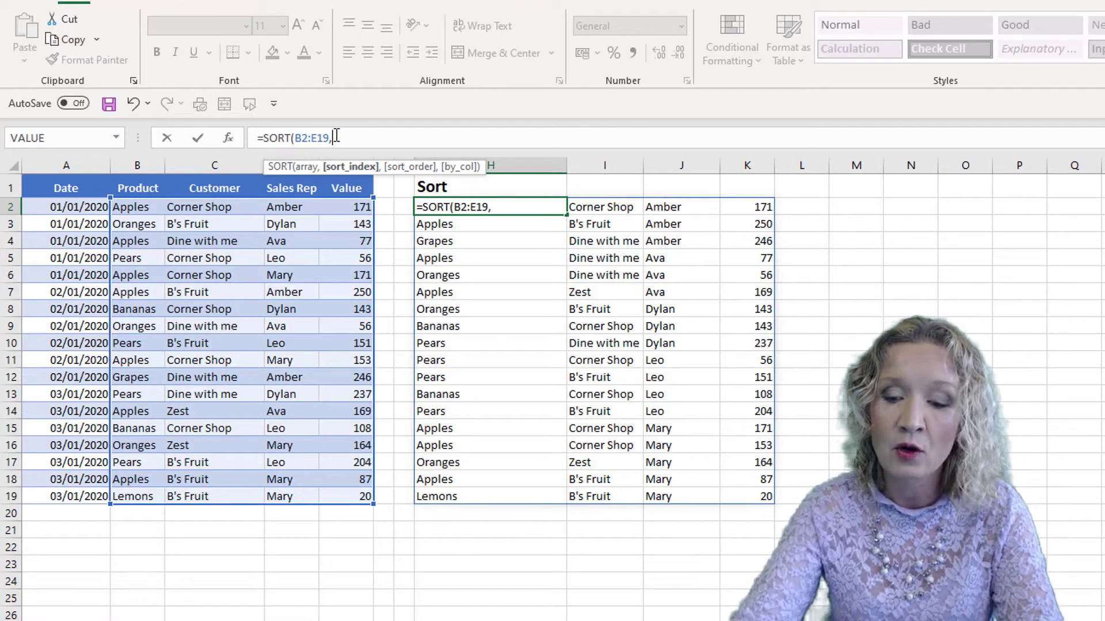
type("{")
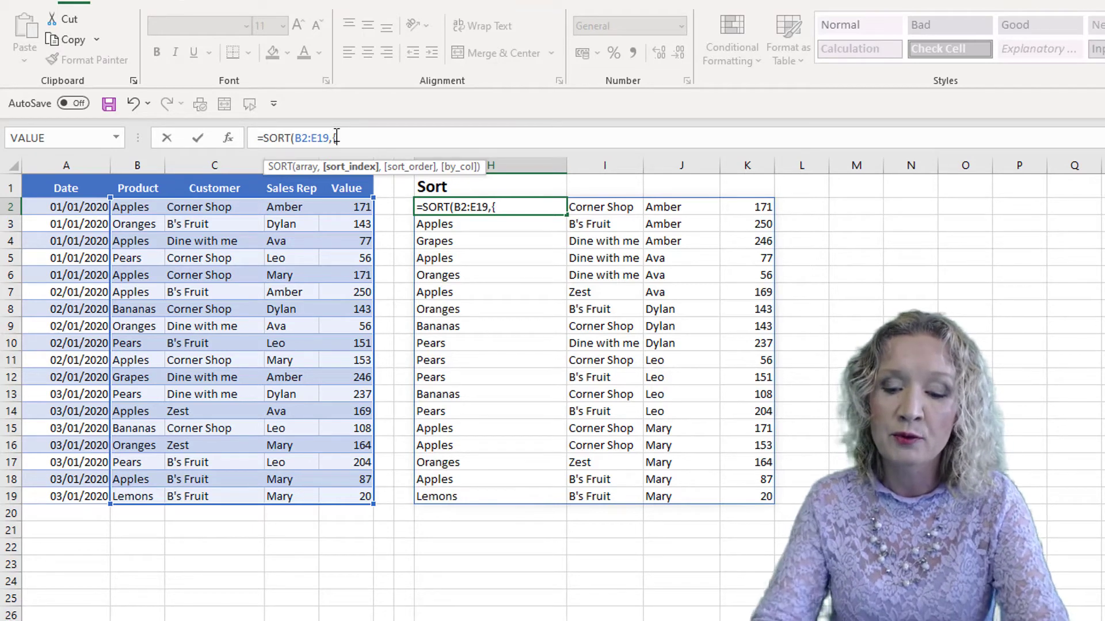
type("3,")
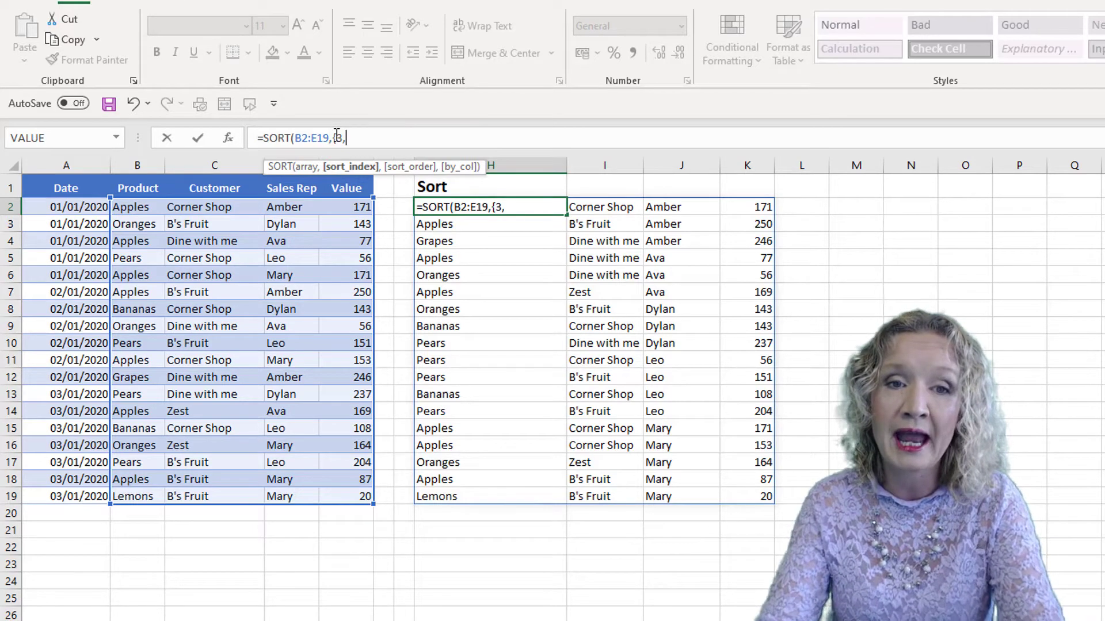
type("4]#")
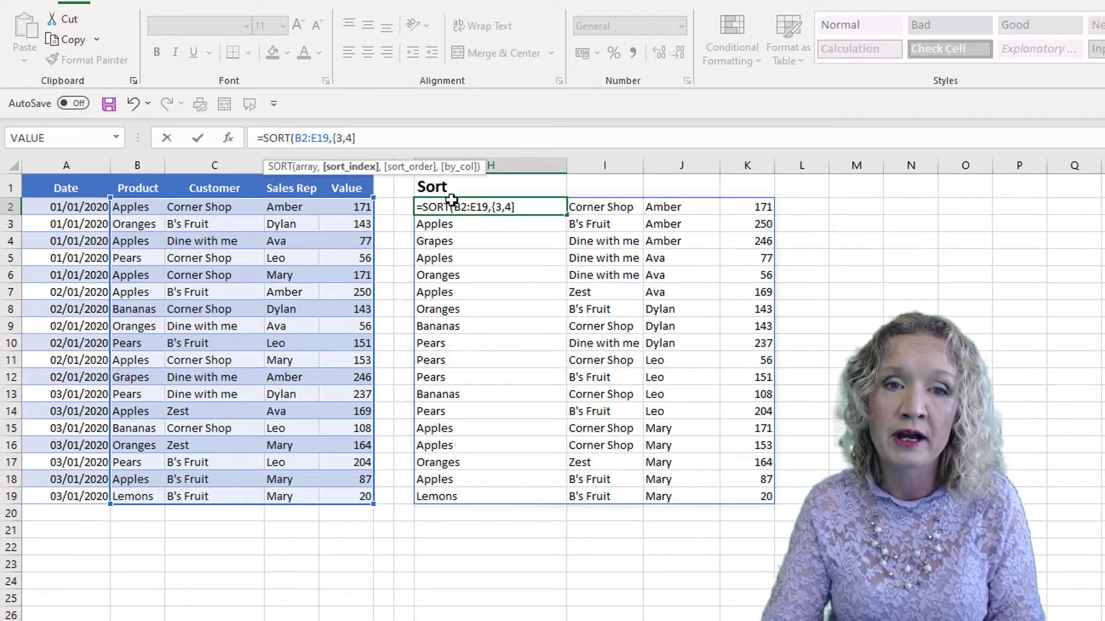
key("BackSpace")
key("BackSpace")
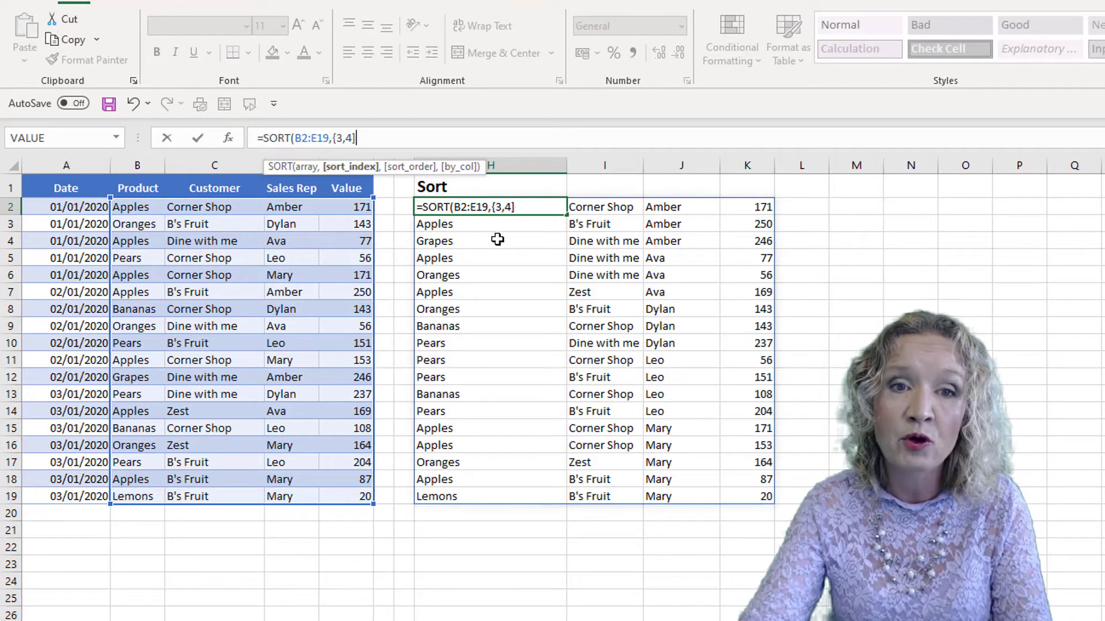
type("}")
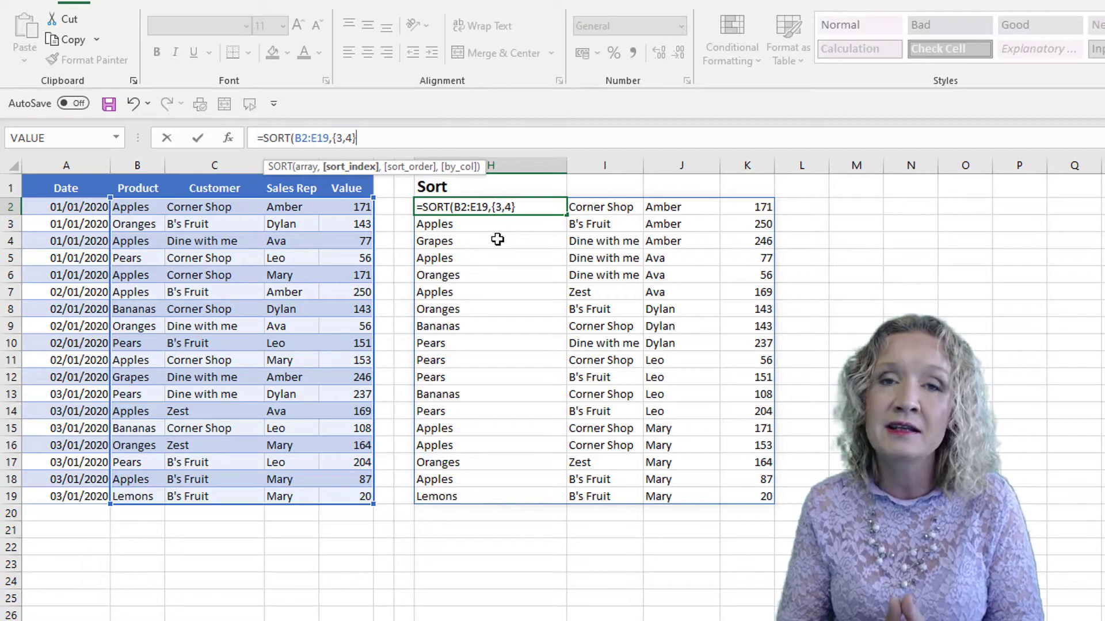
type(")")
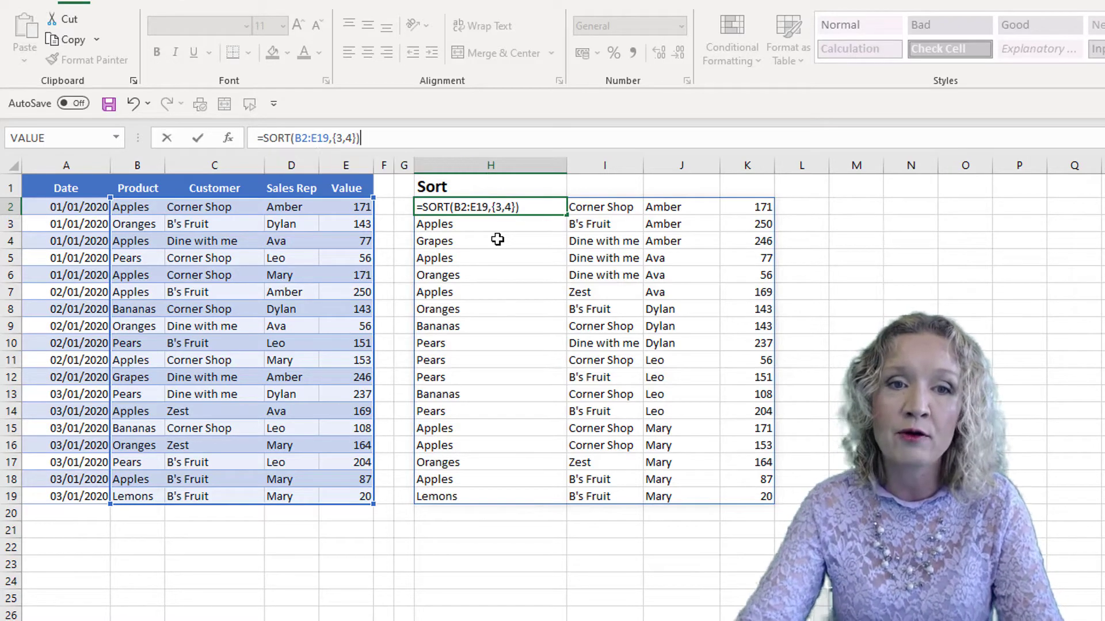
key("Return")
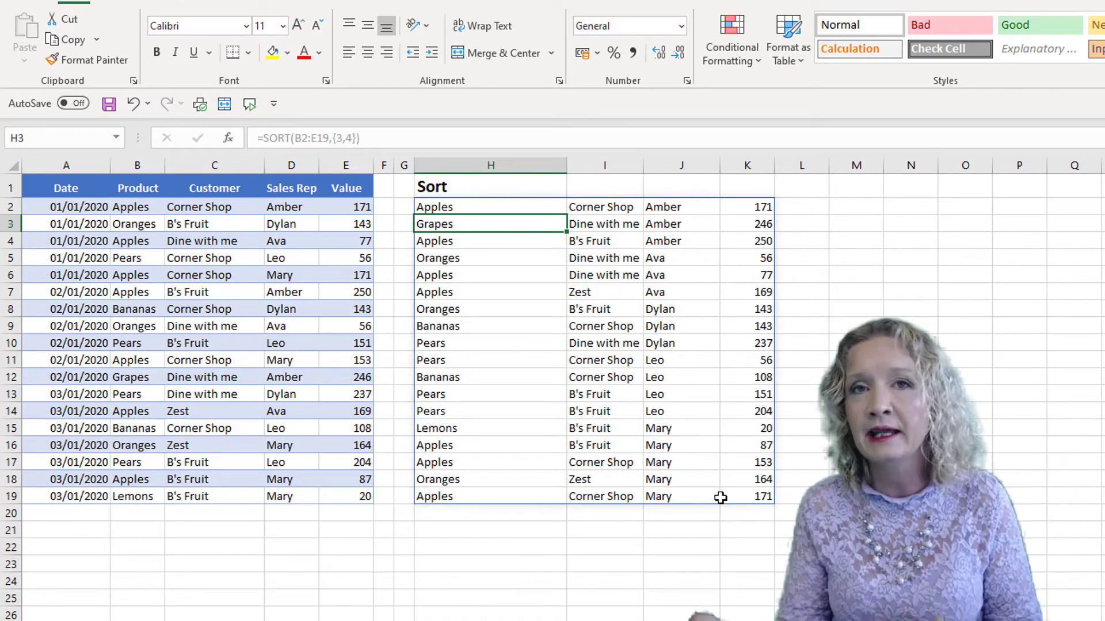
Extend H2's formula to =SORT(B2:E19,{3,4},{1,-1}) so the first sort column runs ascending and the second descending.
left_click(437, 203)
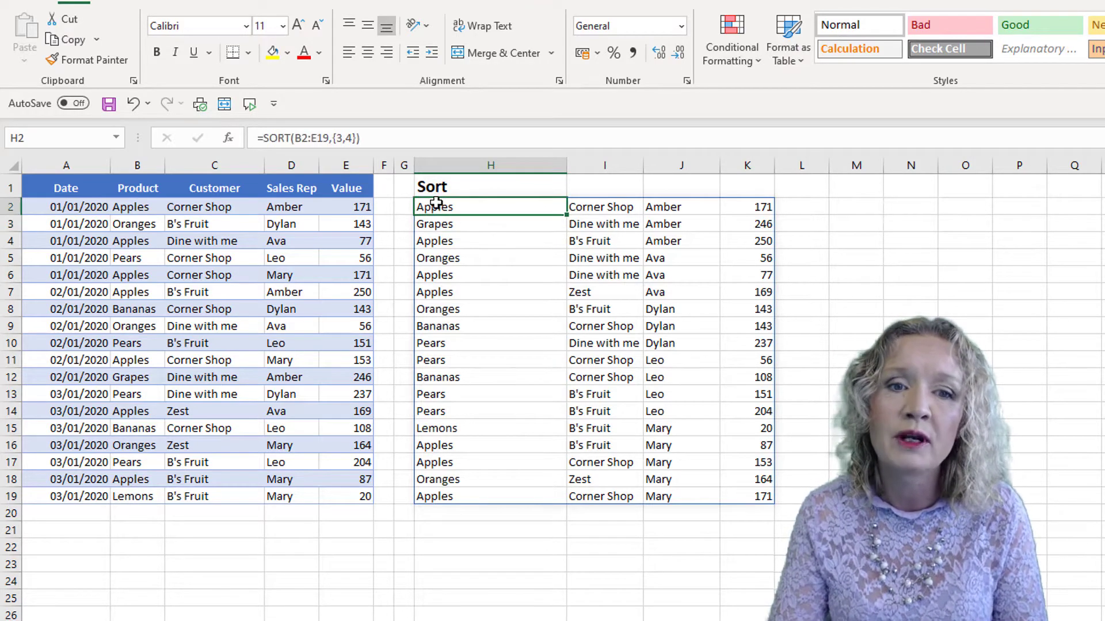
left_click(381, 139)
key("BackSpace")
type(",")
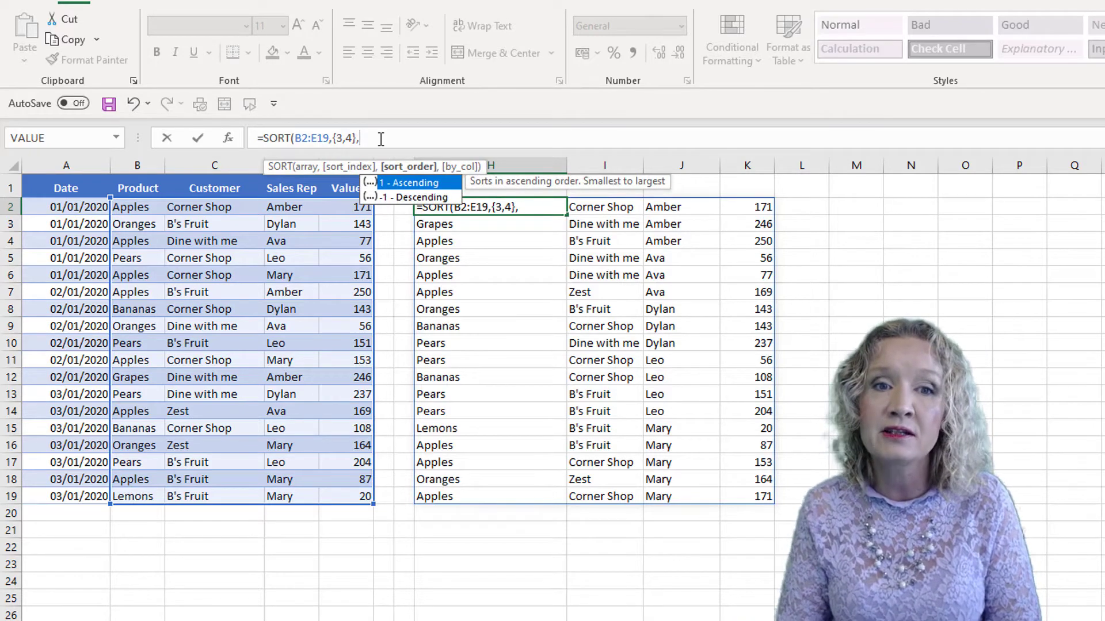
type("{")
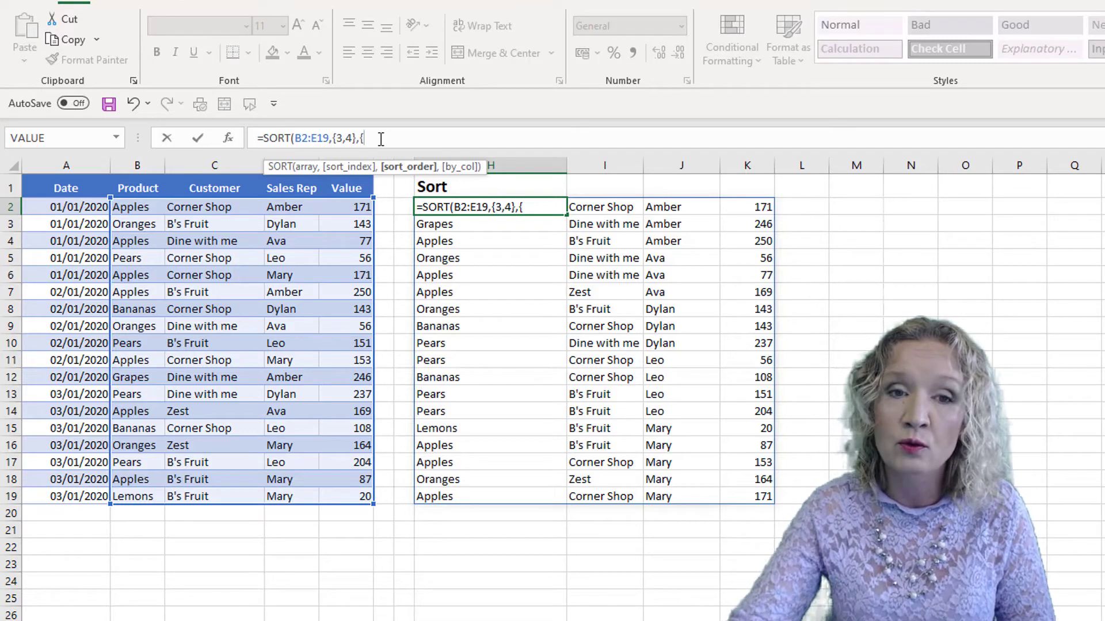
type("1")
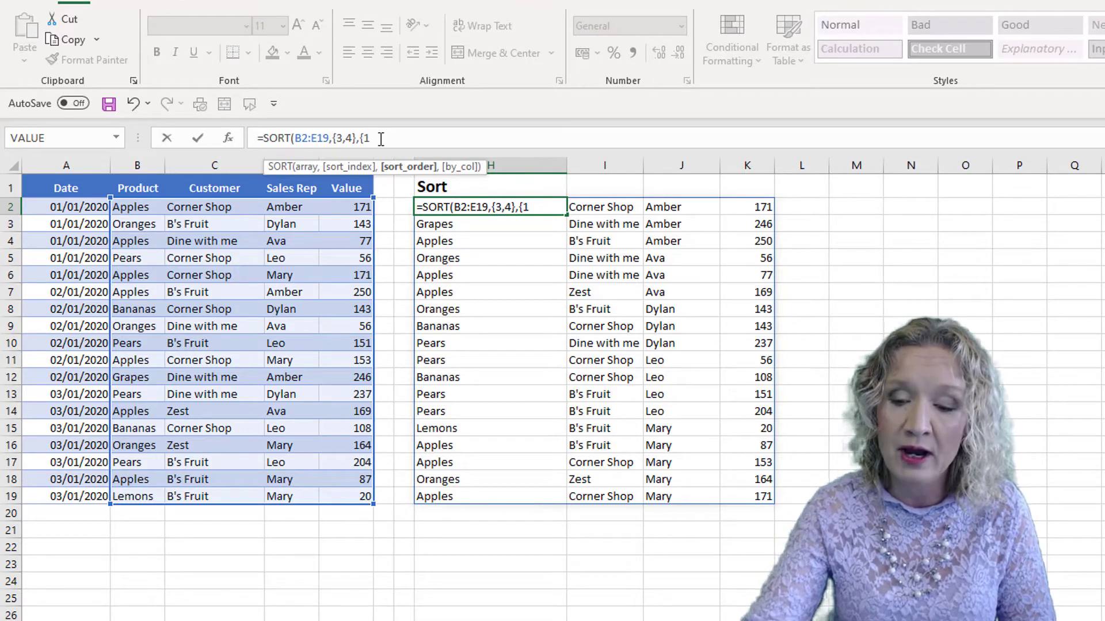
type(".,-")
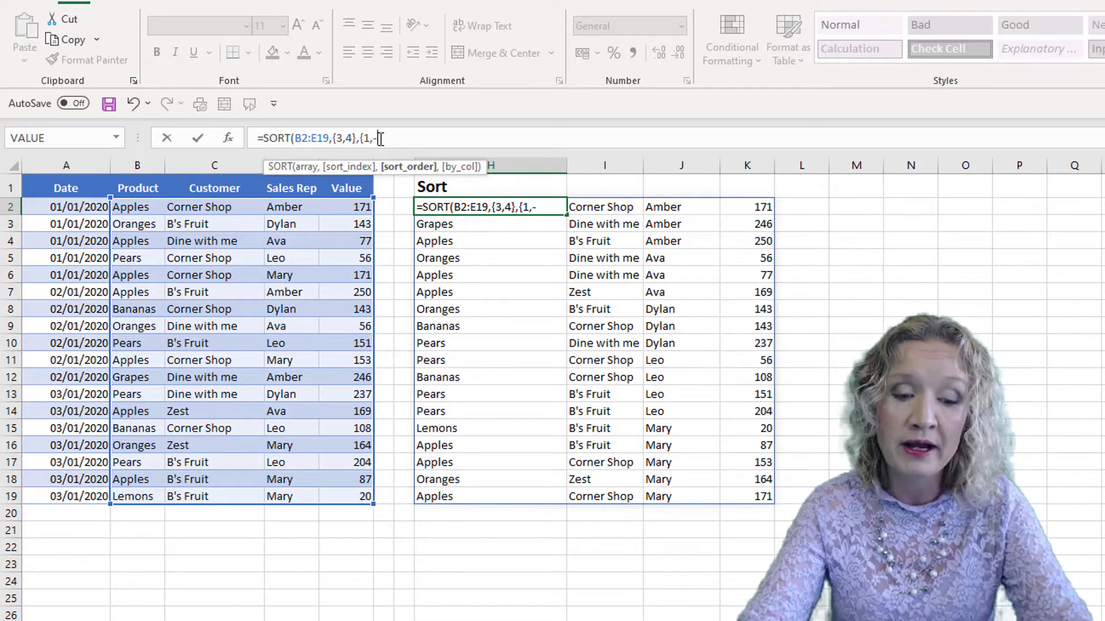
type("1)")
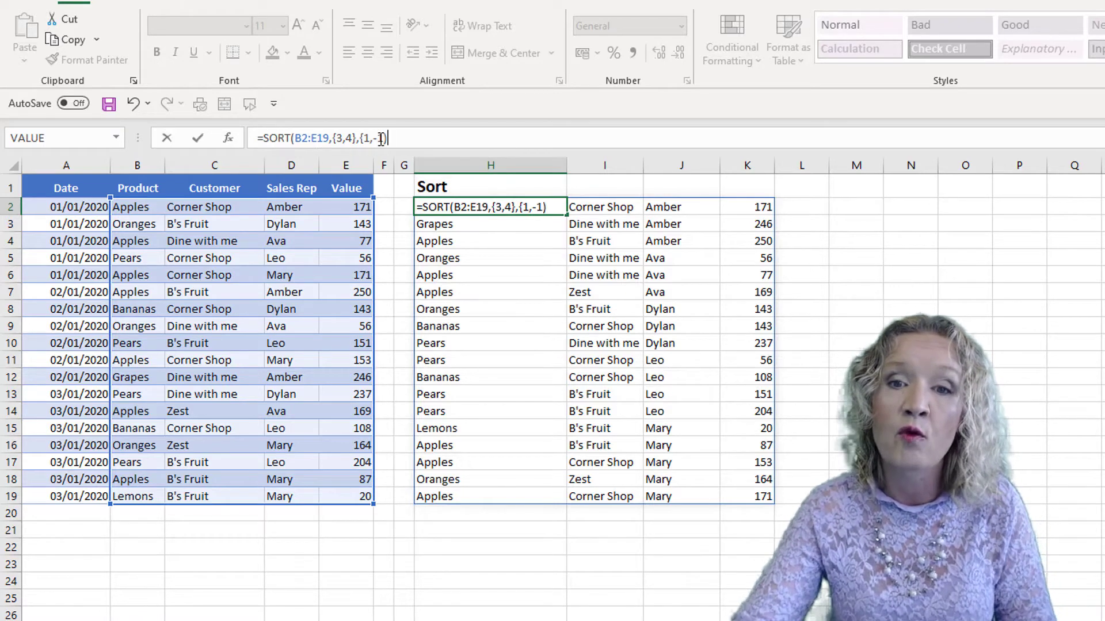
key("Return")
key("Return")
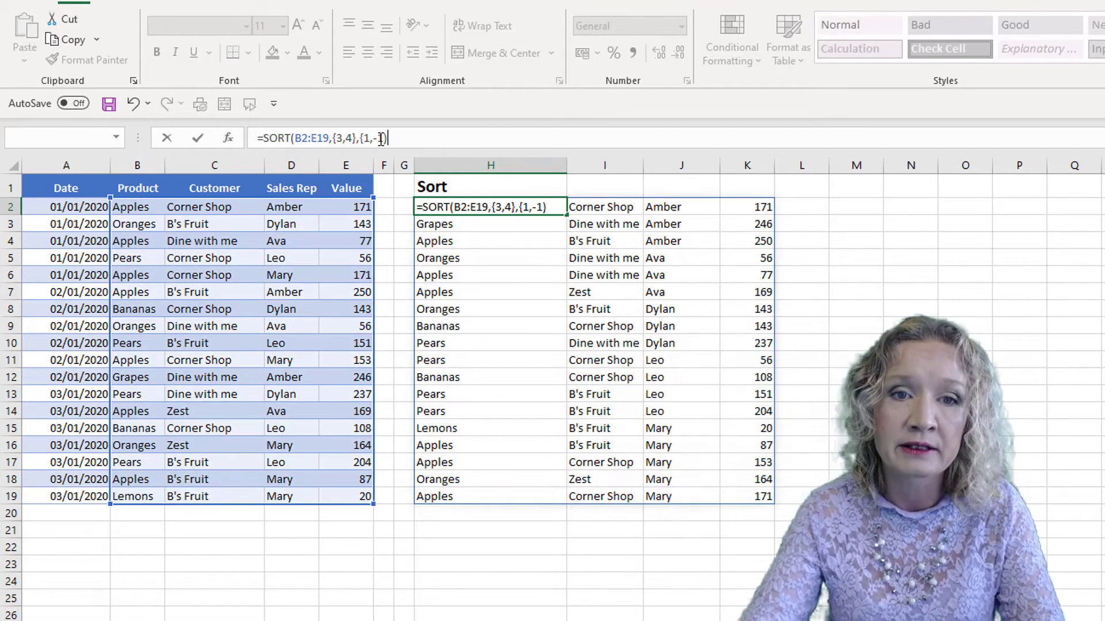
key("BackSpace")
type("})")
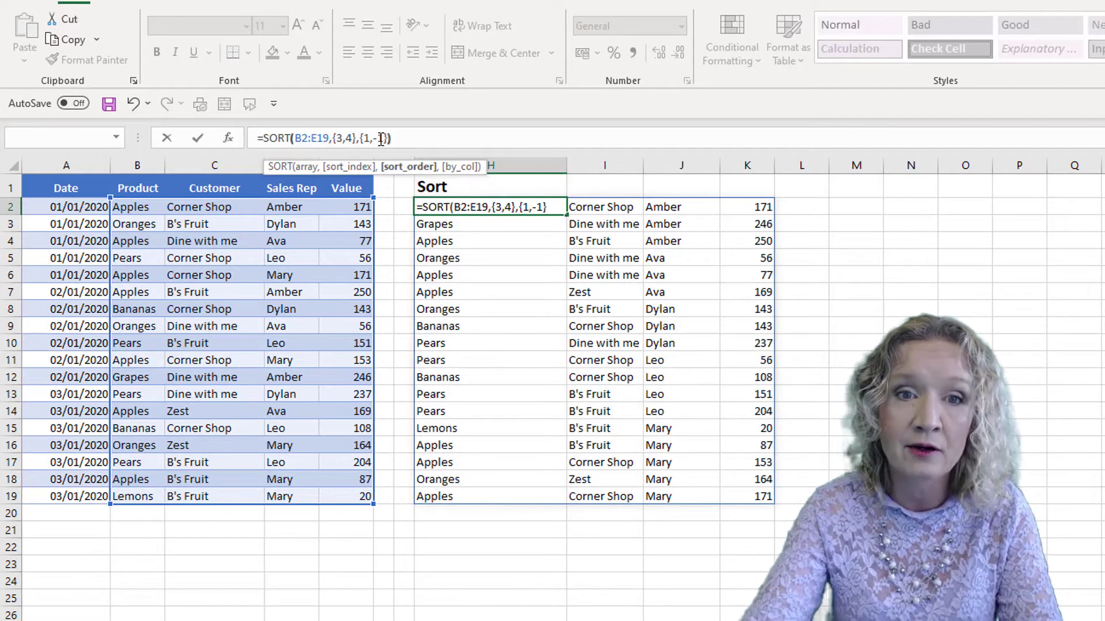
key("Return")
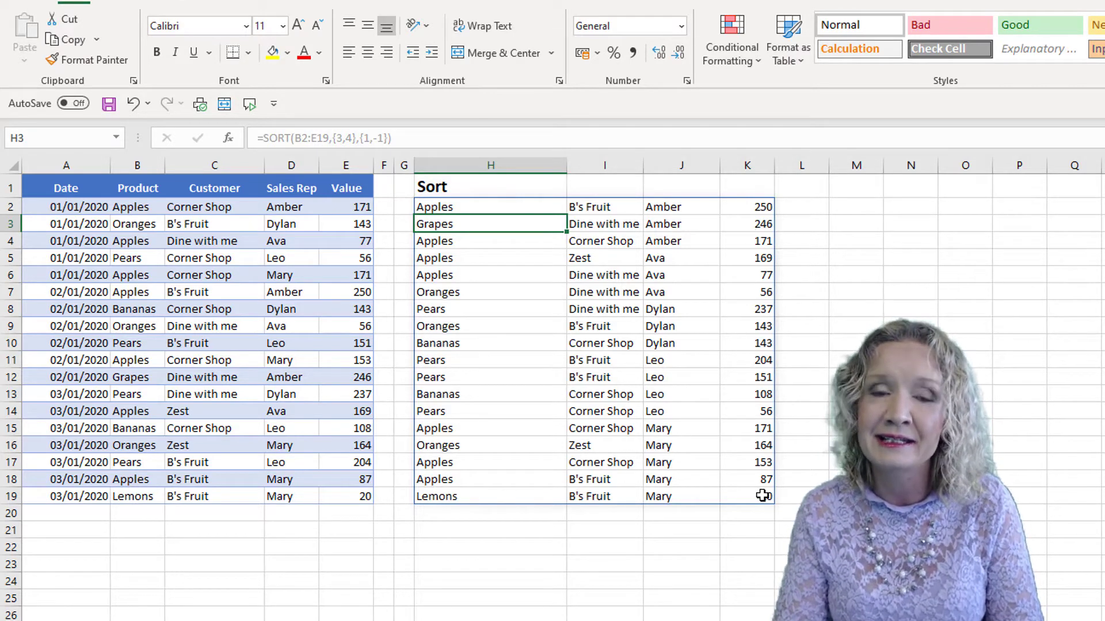
Clear the SORT formula from H2 to empty the results area.
left_click(461, 210)
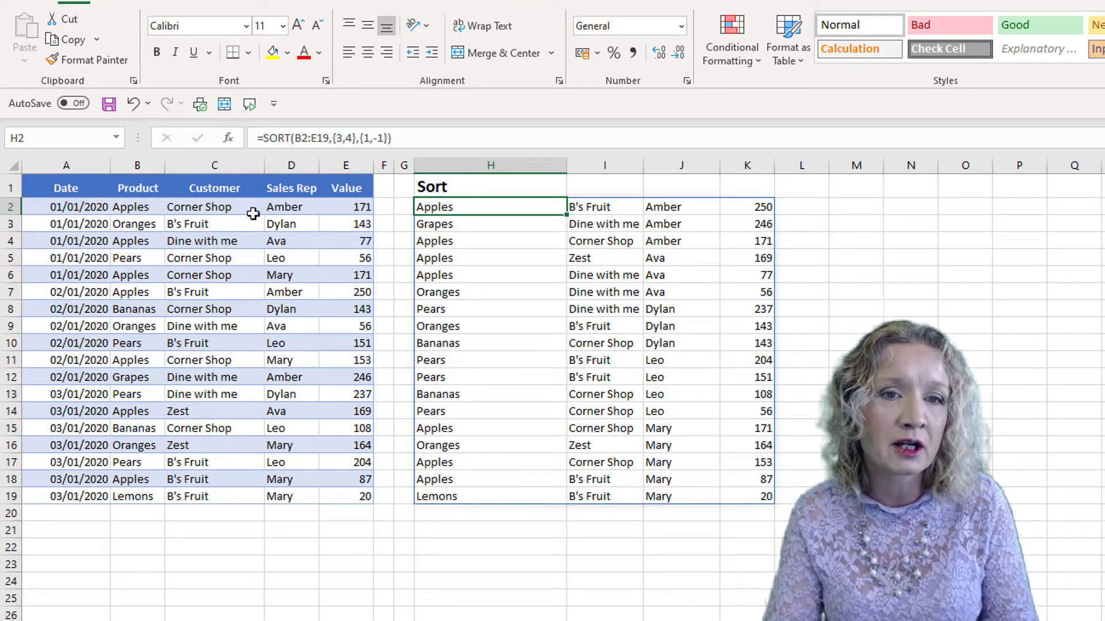
left_click(309, 135)
double_click(309, 136)
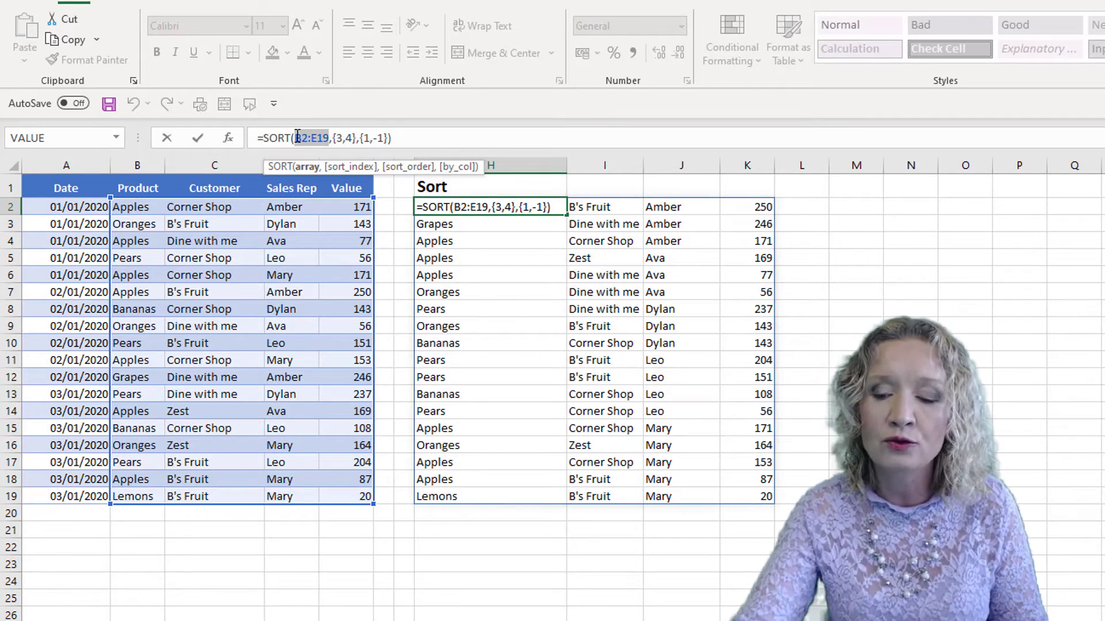
key("Return")
left_click(446, 205)
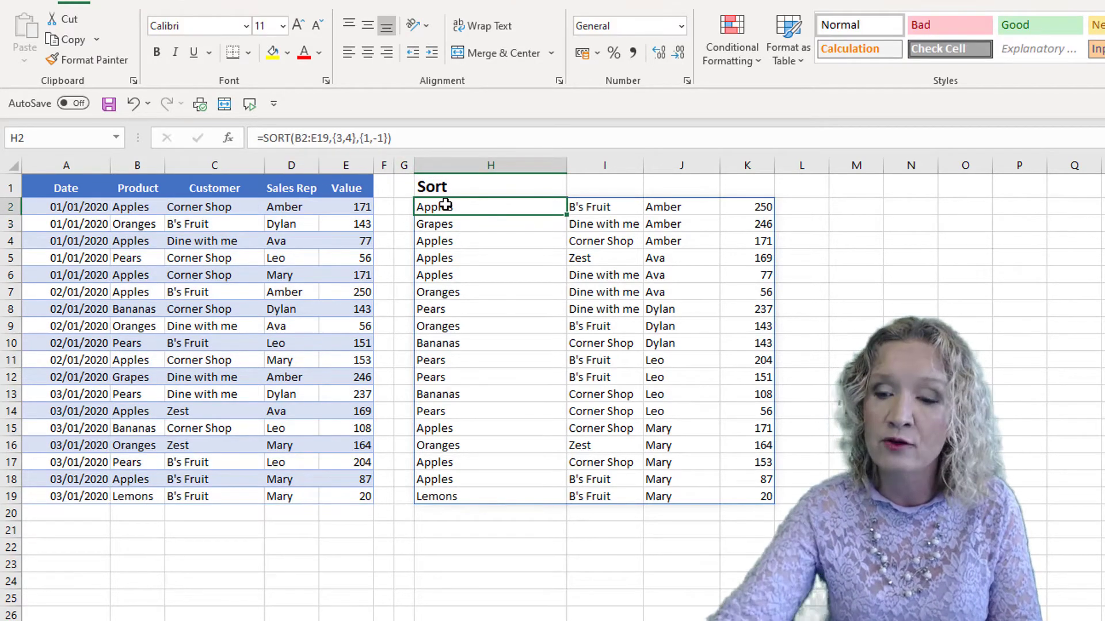
key("Delete")
Rename the H1 heading to Sortby.
left_click(447, 187)
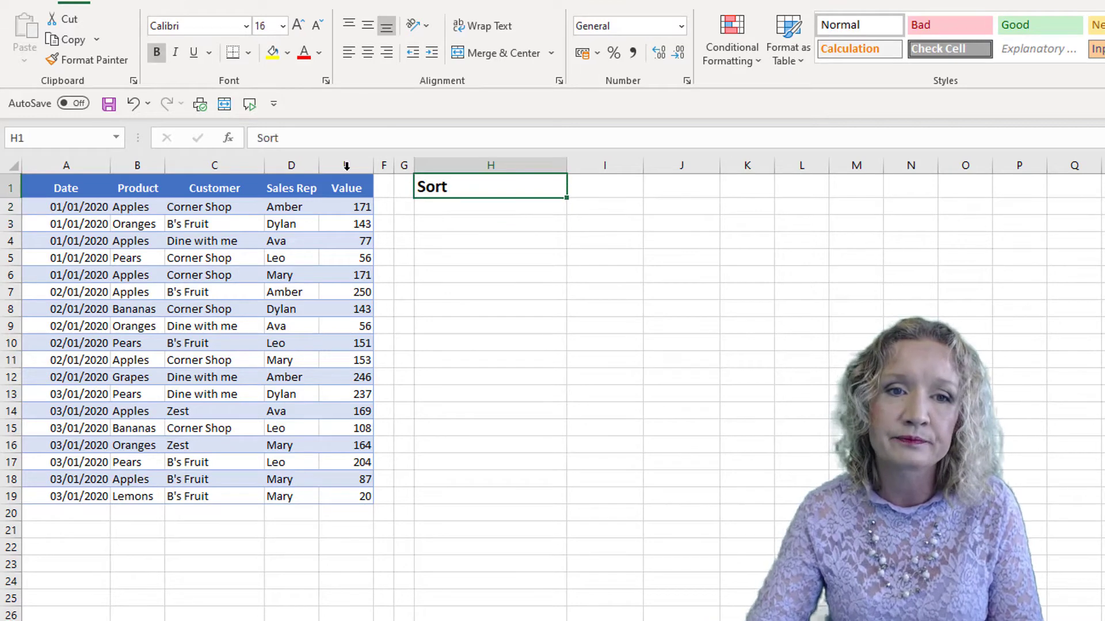
left_click(283, 137)
type("by")
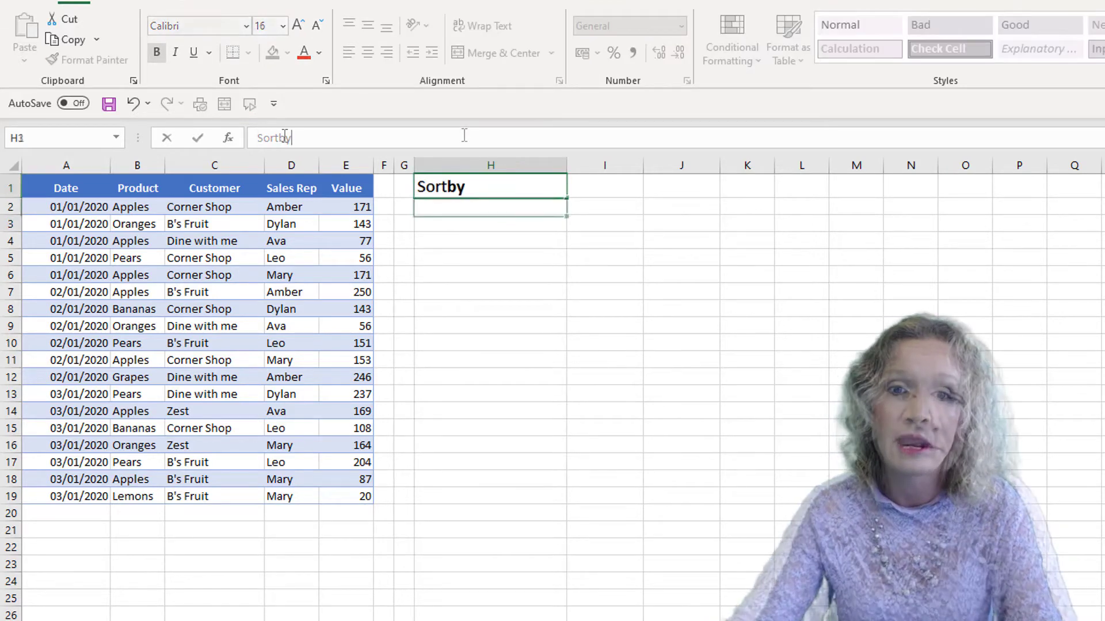
key("Return")
Enter =SORTBY(B2:D19,E2:E19,-1) in H2 to sort product, customer and rep by value, largest first.
type("=sor")
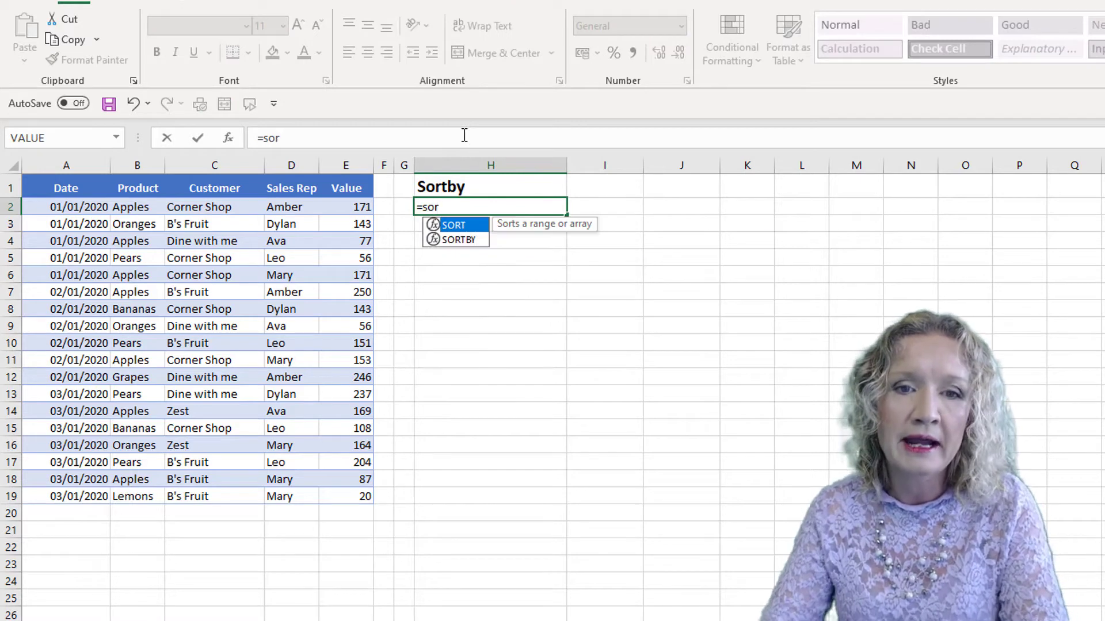
key("Down")
key("Tab")
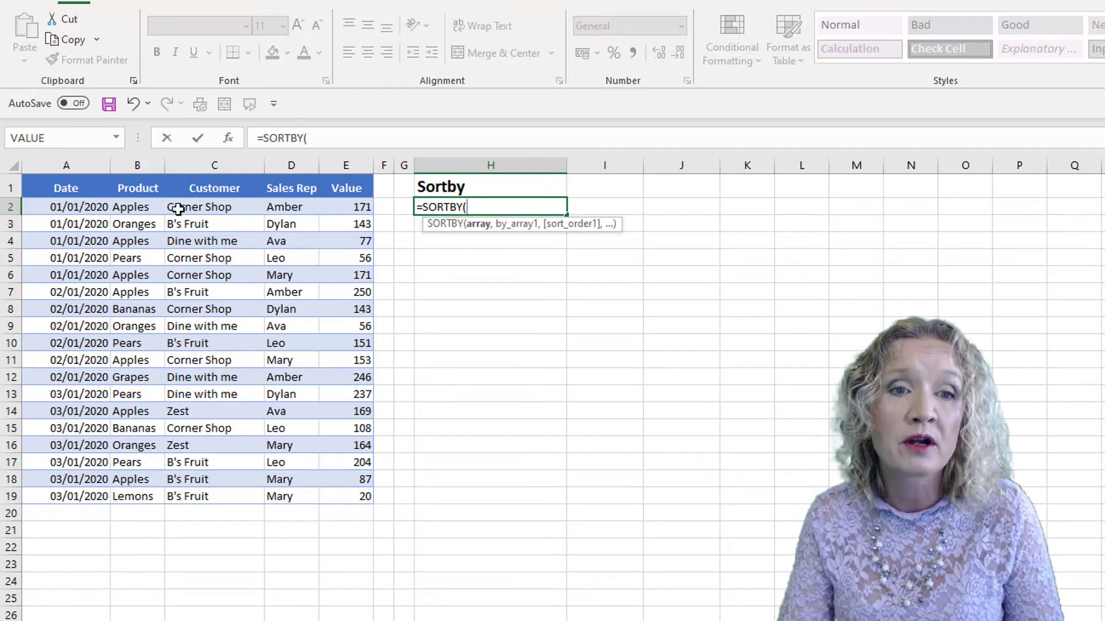
mouse_move(132, 209)
left_mouse_down()
mouse_move(164, 221)
mouse_move(292, 383)
mouse_move(296, 514)
mouse_move(295, 502)
left_mouse_up()
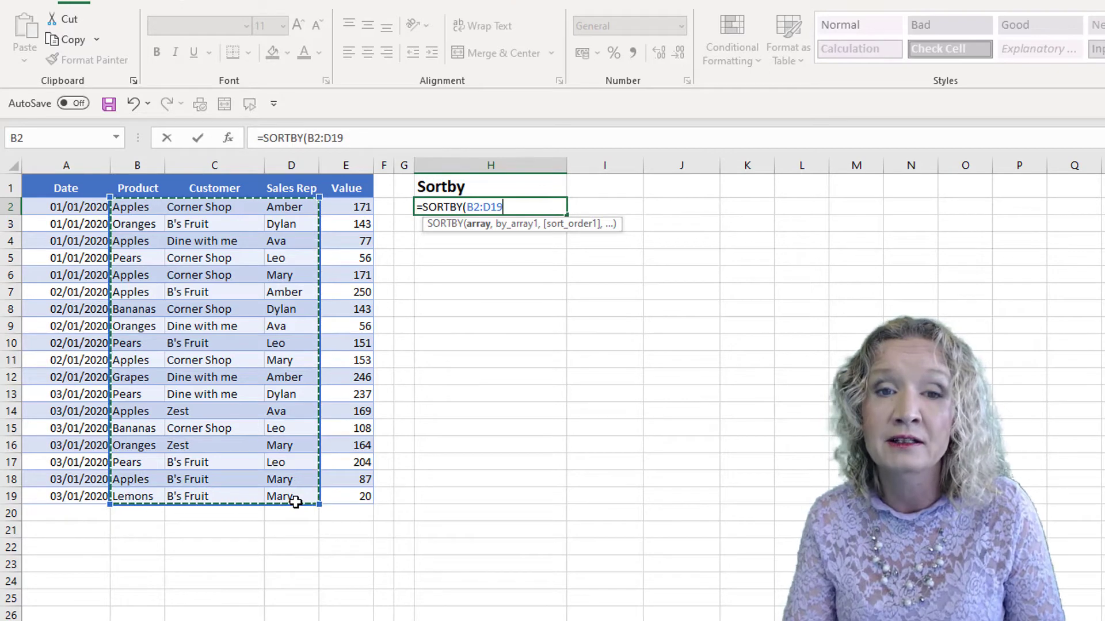
type(",")
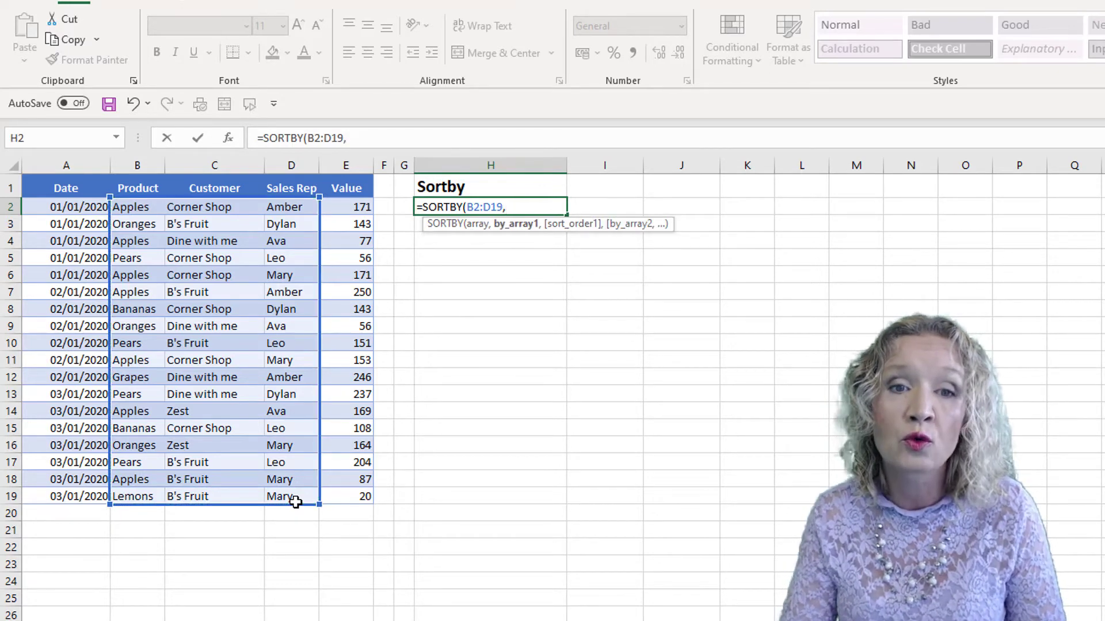
left_click_drag(354, 207, 351, 495)
type(",")
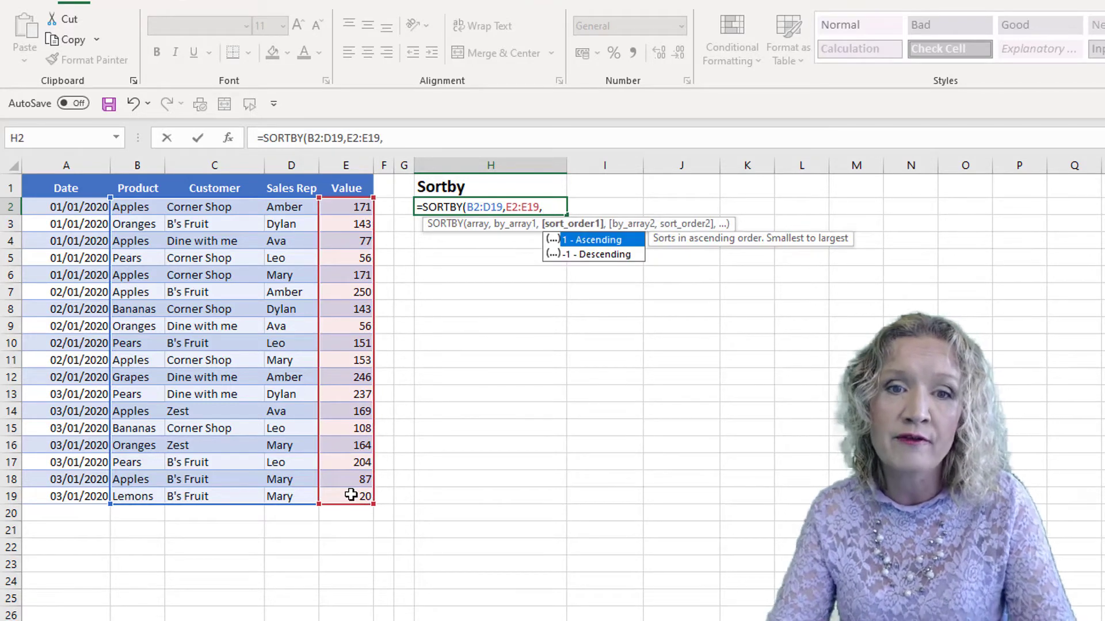
key("Down")
key("Tab")
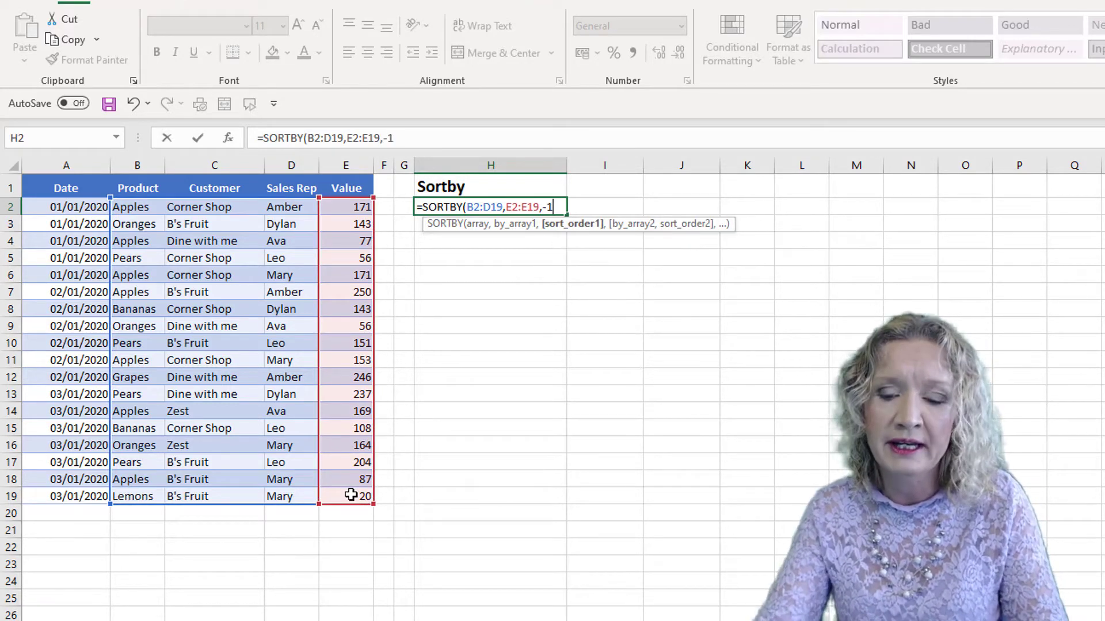
type(")")
key("Return")
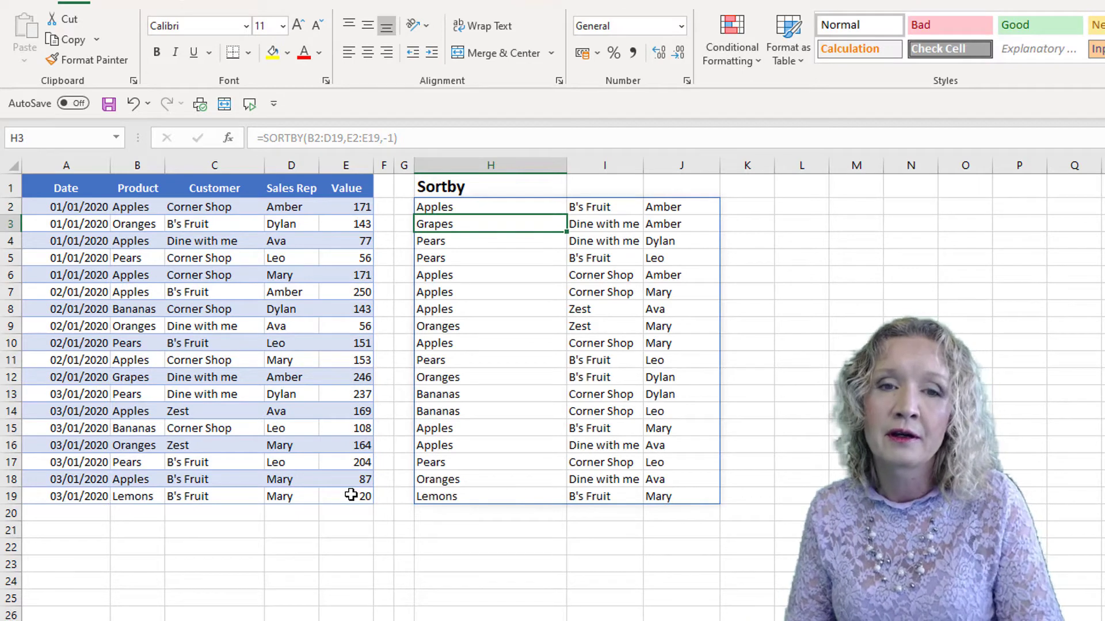
left_click(464, 205)
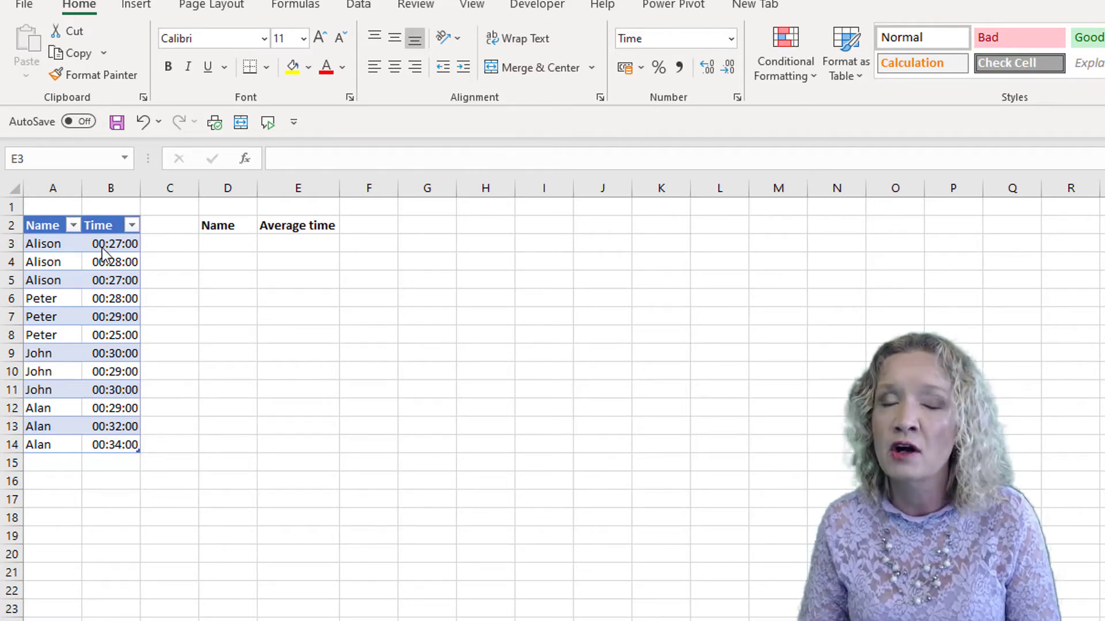
In the times sheet, start a formula in E3 that nests AVERAGEIFS inside SORT.
left_click(46, 238)
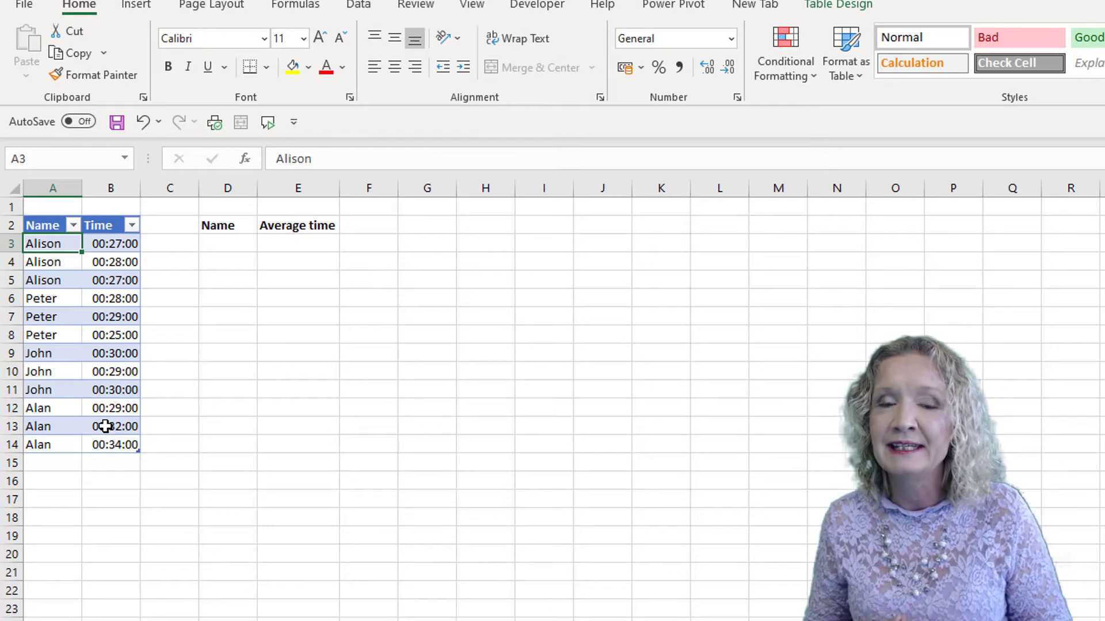
left_click(293, 240)
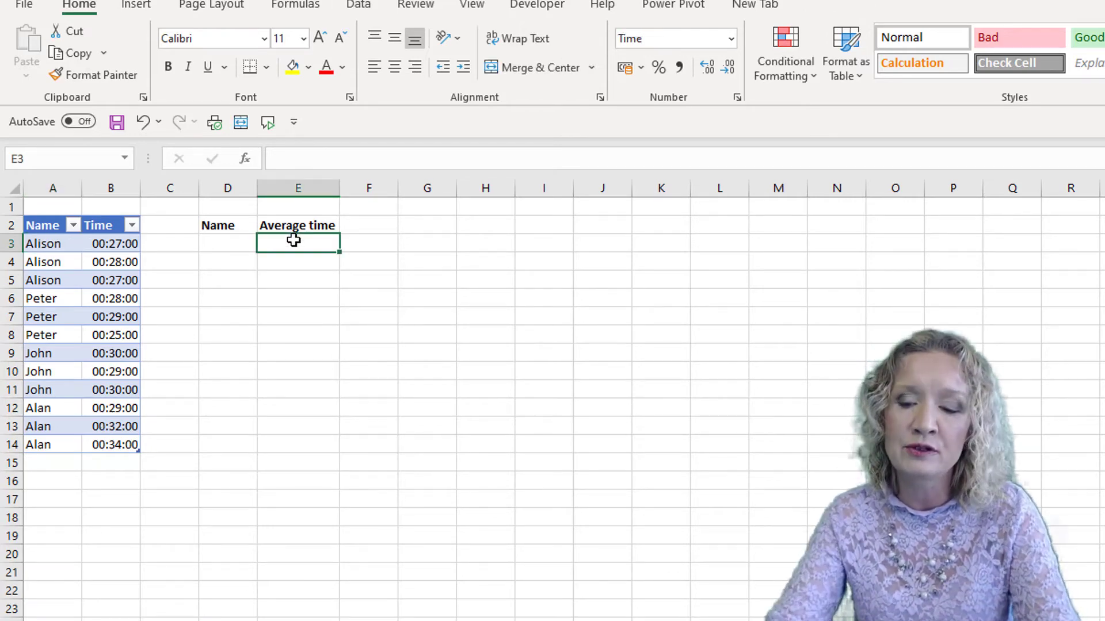
type("=")
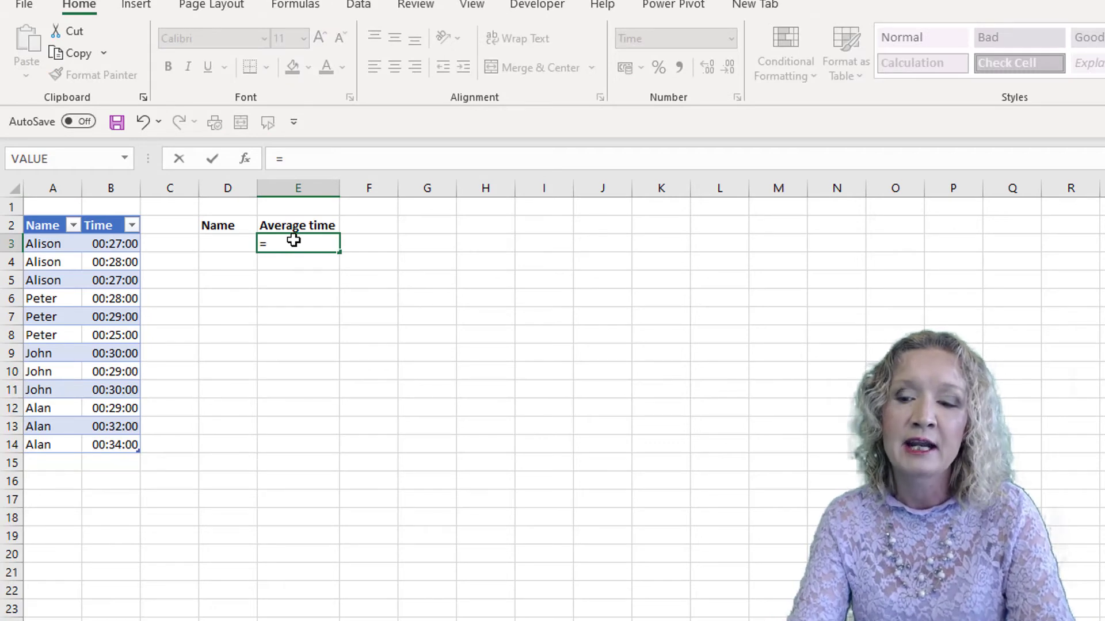
type("sort")
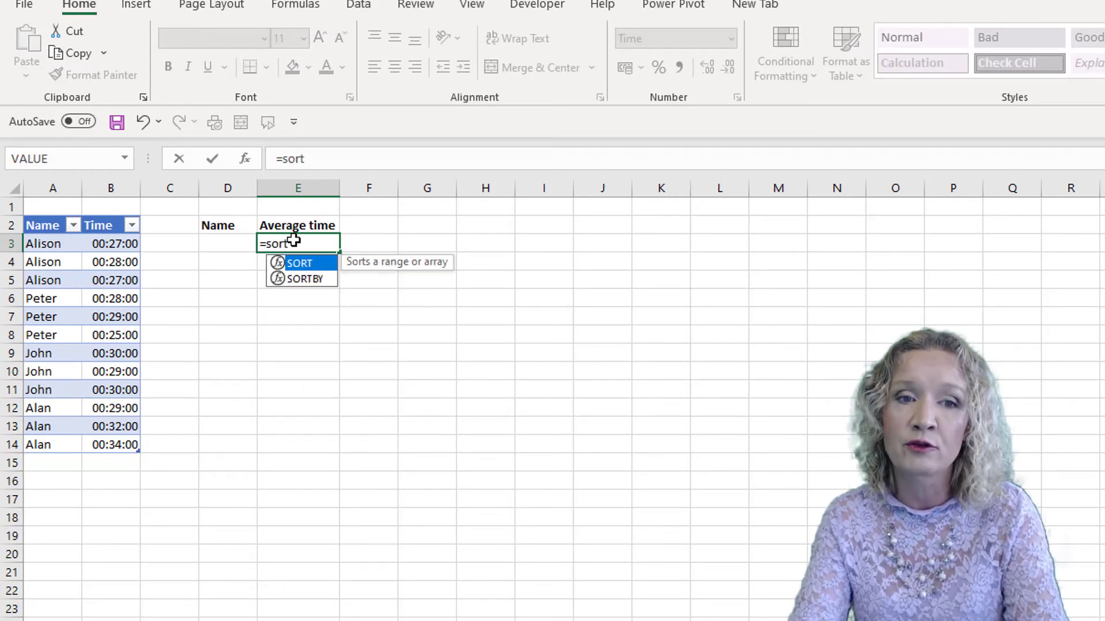
key("Tab")
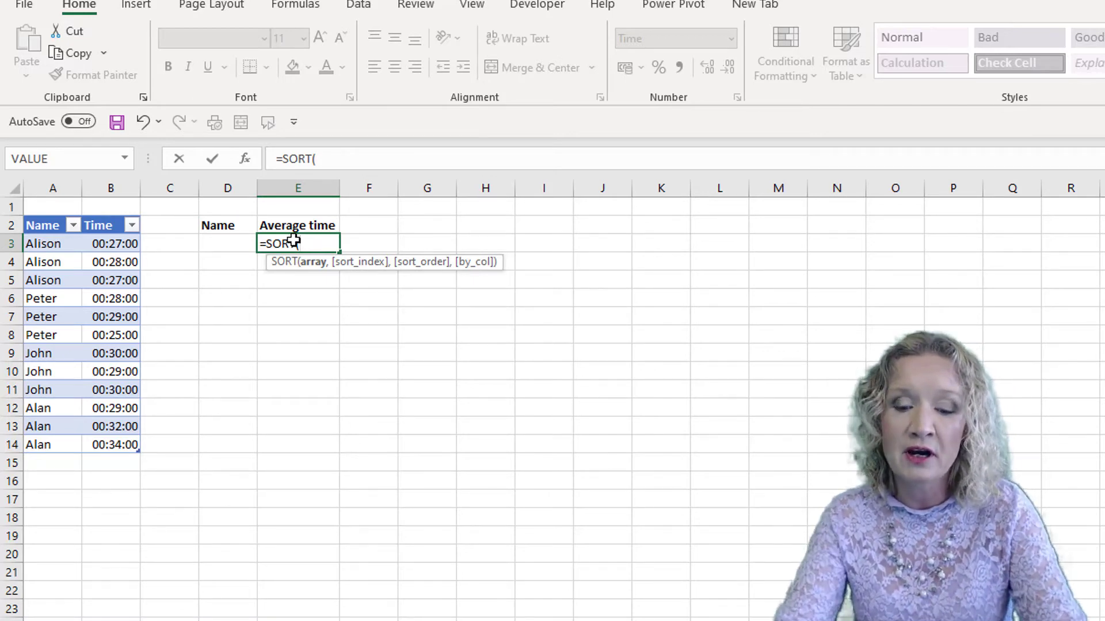
type("av")
key("Down")
key("Down")
key("Down")
key("Down")
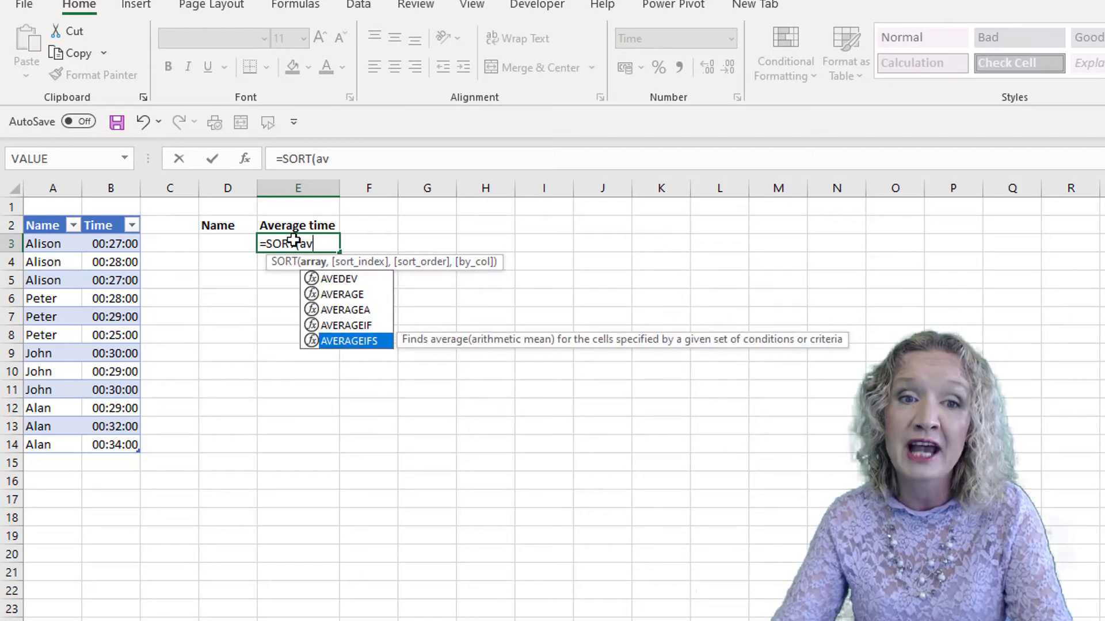
key("Tab")
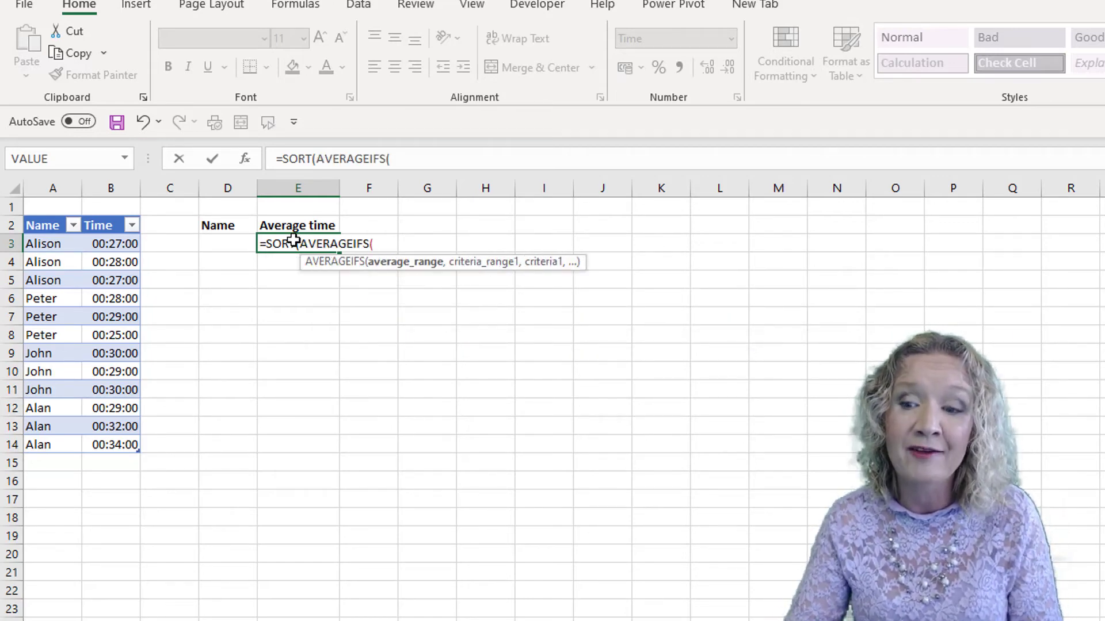
In E3's AVERAGEIFS, reference Times[Time] as the average range and Times[Name] as the criteria range.
left_click(115, 243)
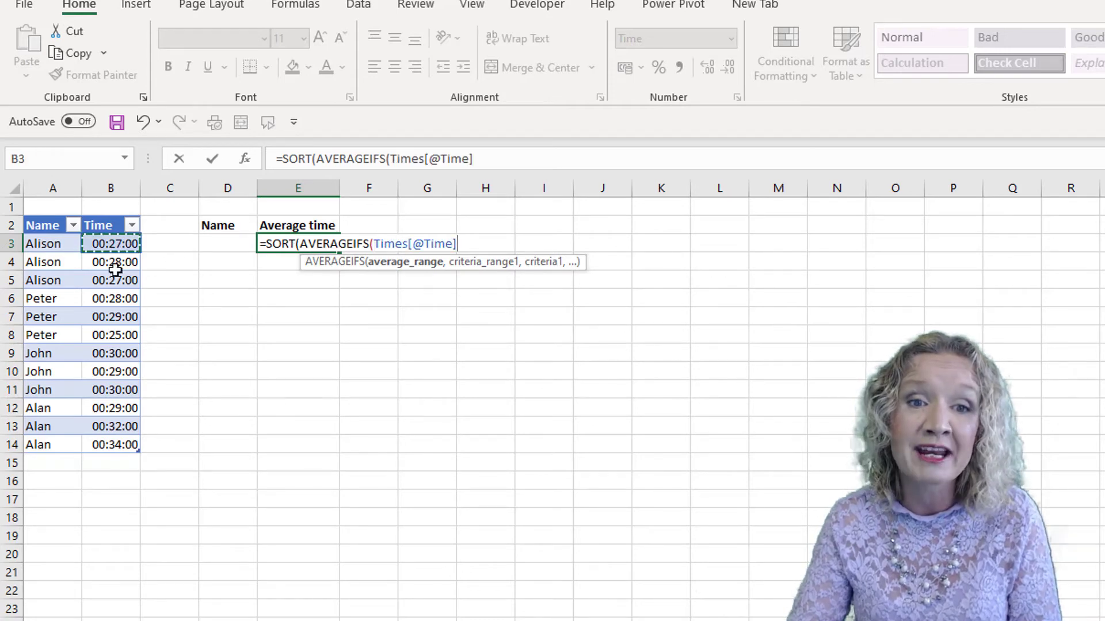
left_click_drag(115, 269, 117, 444)
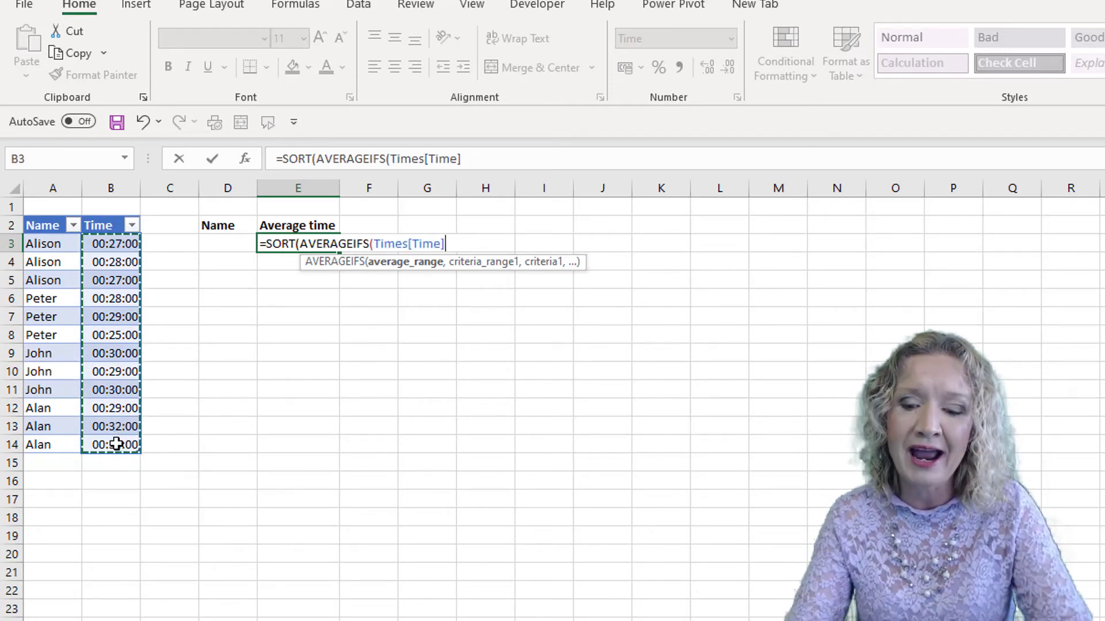
type(",")
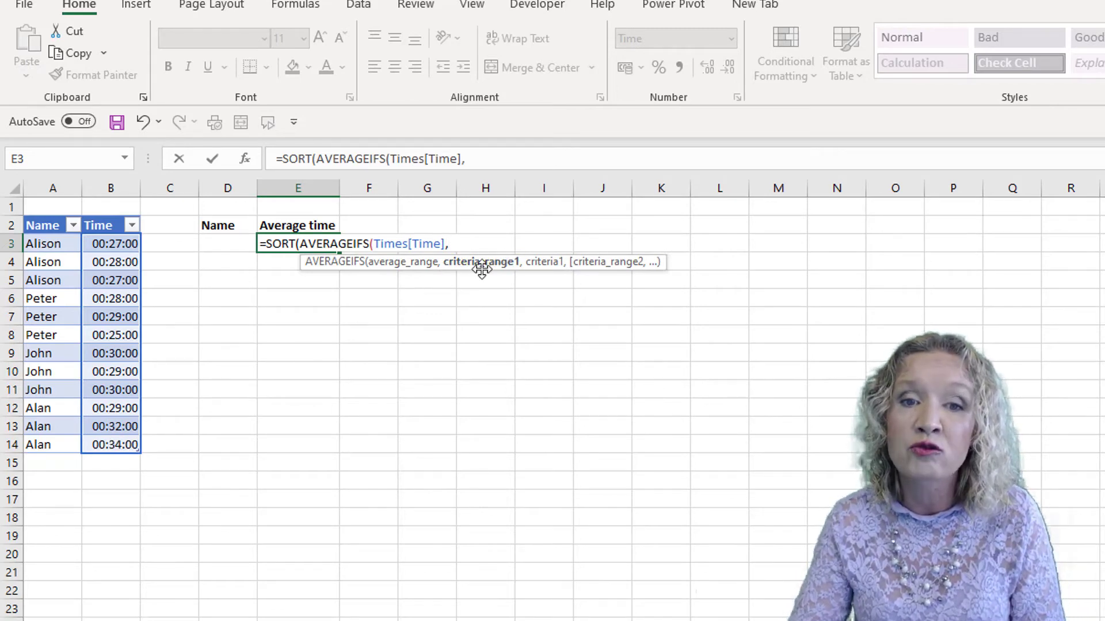
left_click(47, 242)
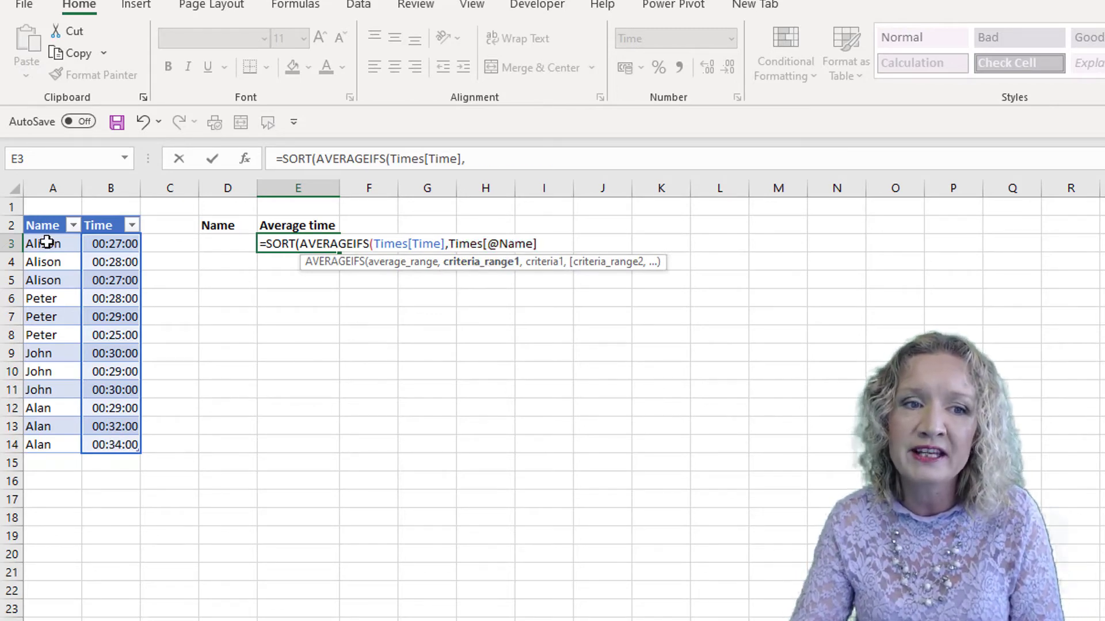
left_click_drag(46, 242, 52, 438)
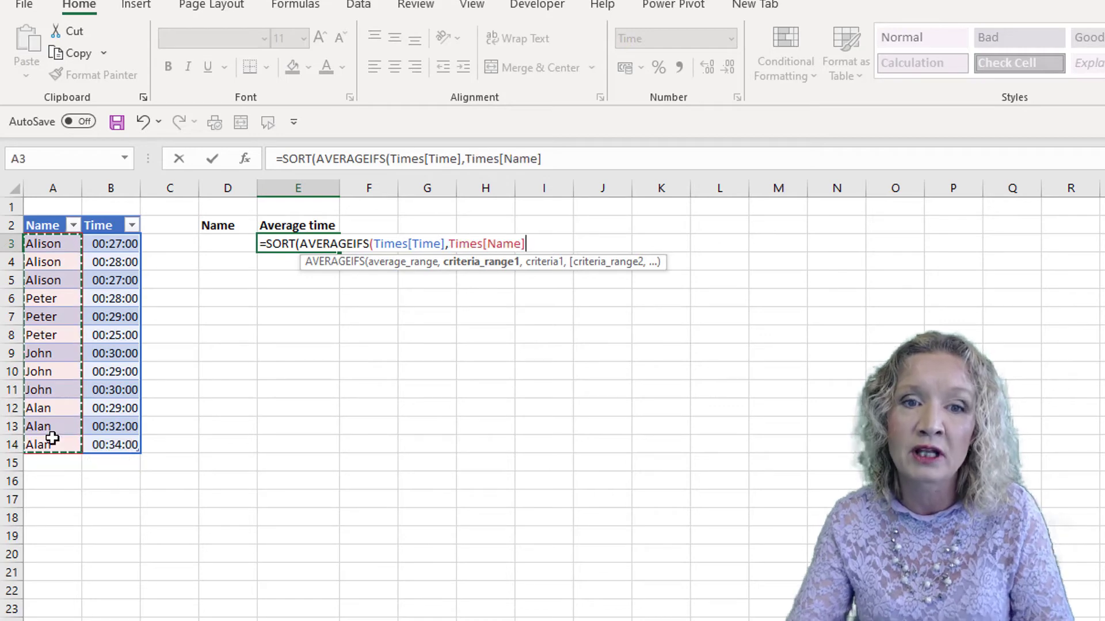
type(",")
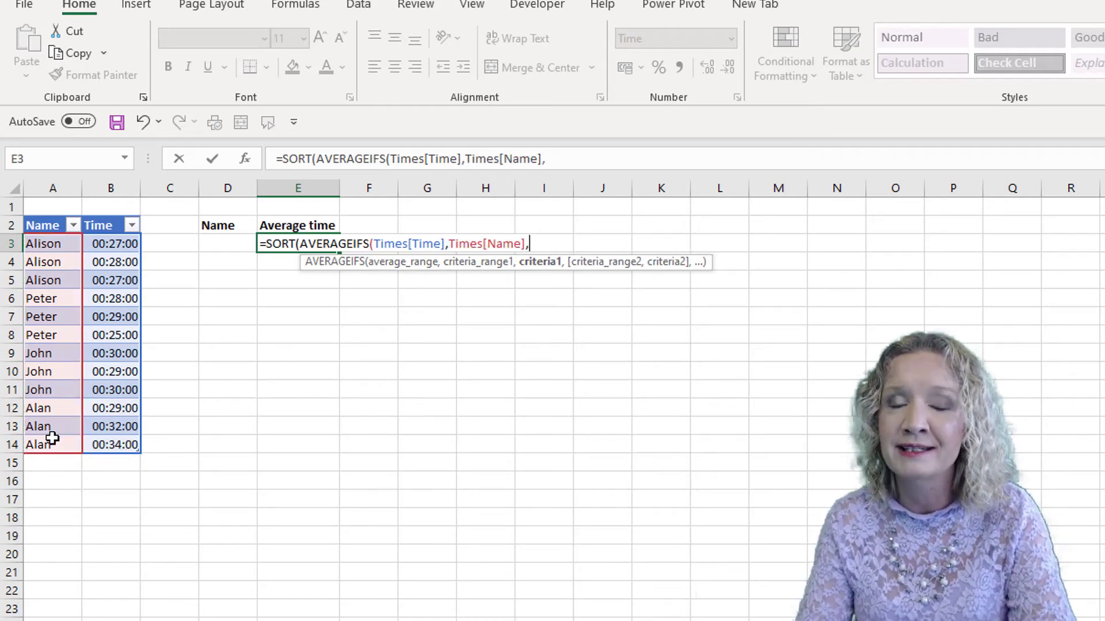
type("uni")
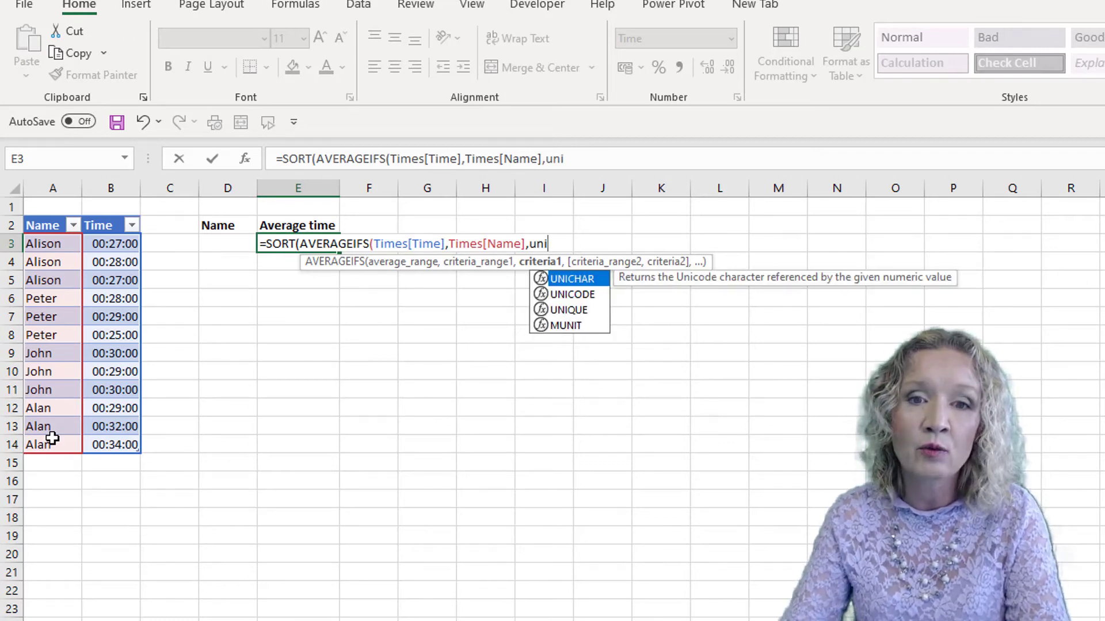
Add UNIQUE(Times[Name]) as the AVERAGEIFS criteria and close the AVERAGEIFS function.
key("Down")
key("Down")
key("Tab")
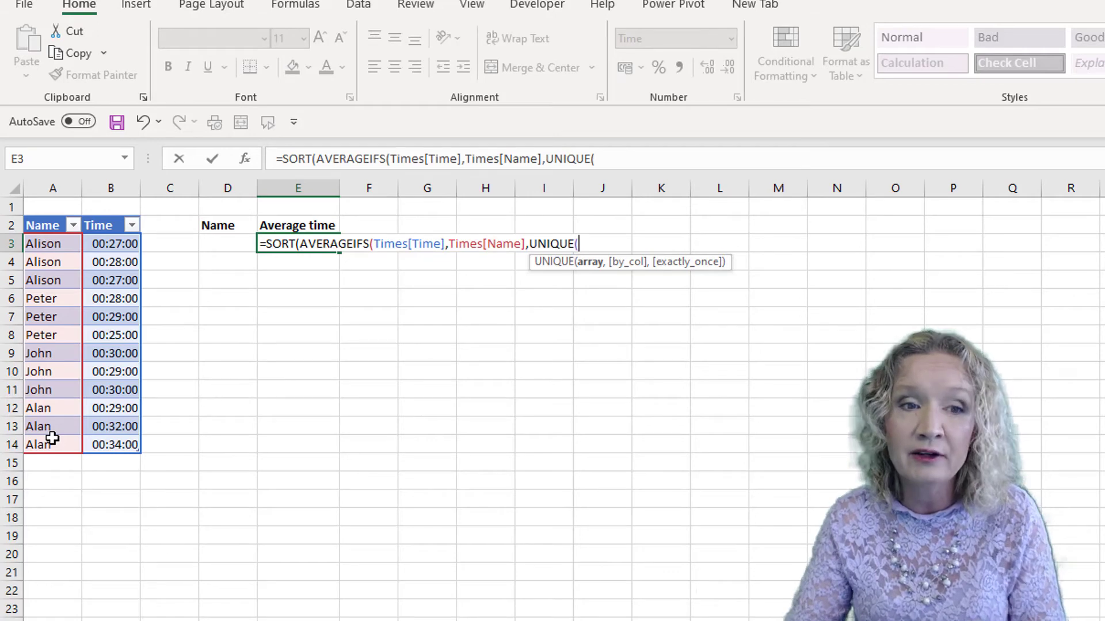
left_click_drag(49, 244, 42, 442)
type(")")
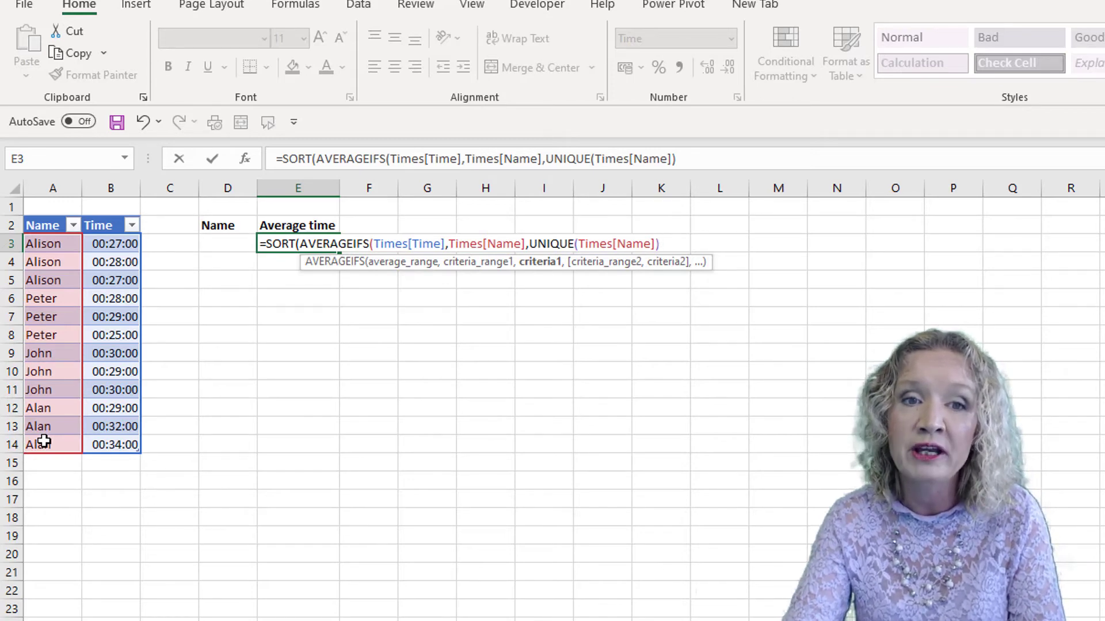
type(")")
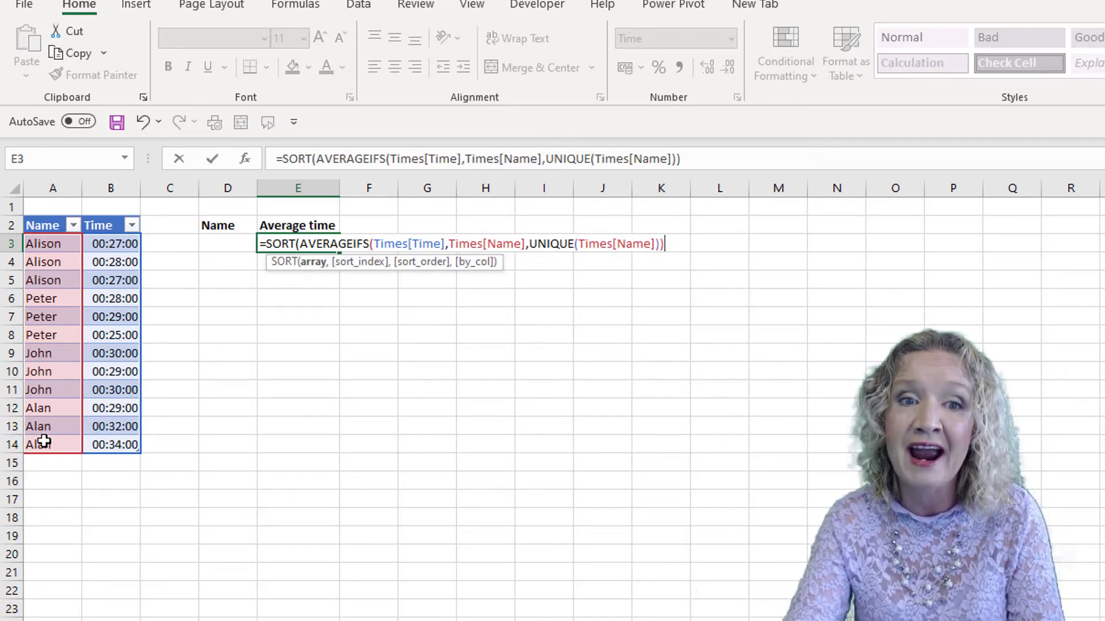
type(",")
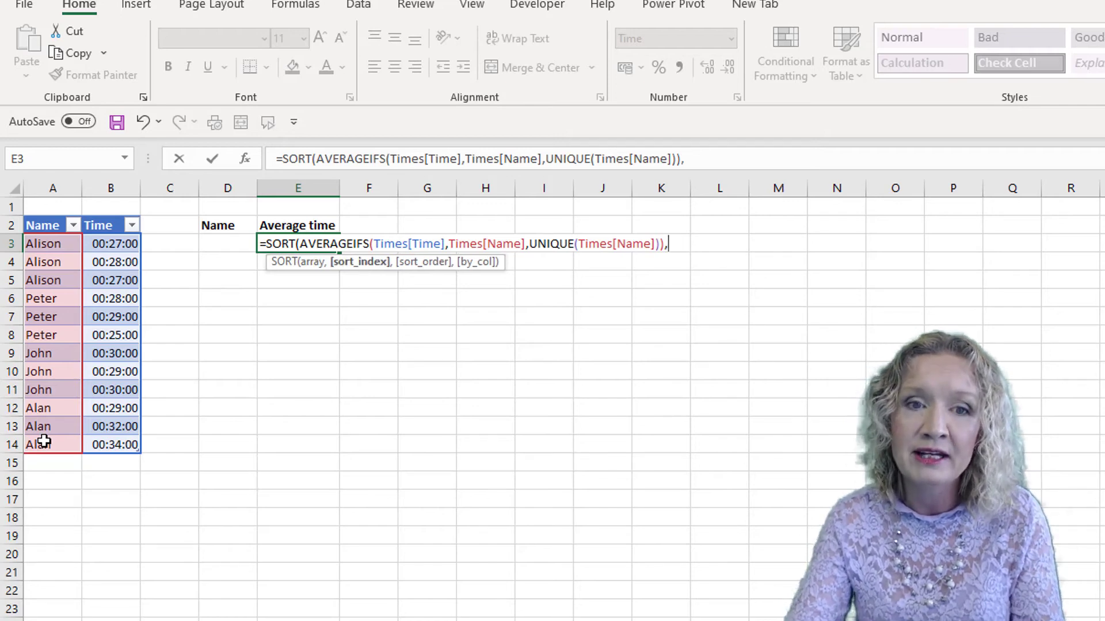
type(",")
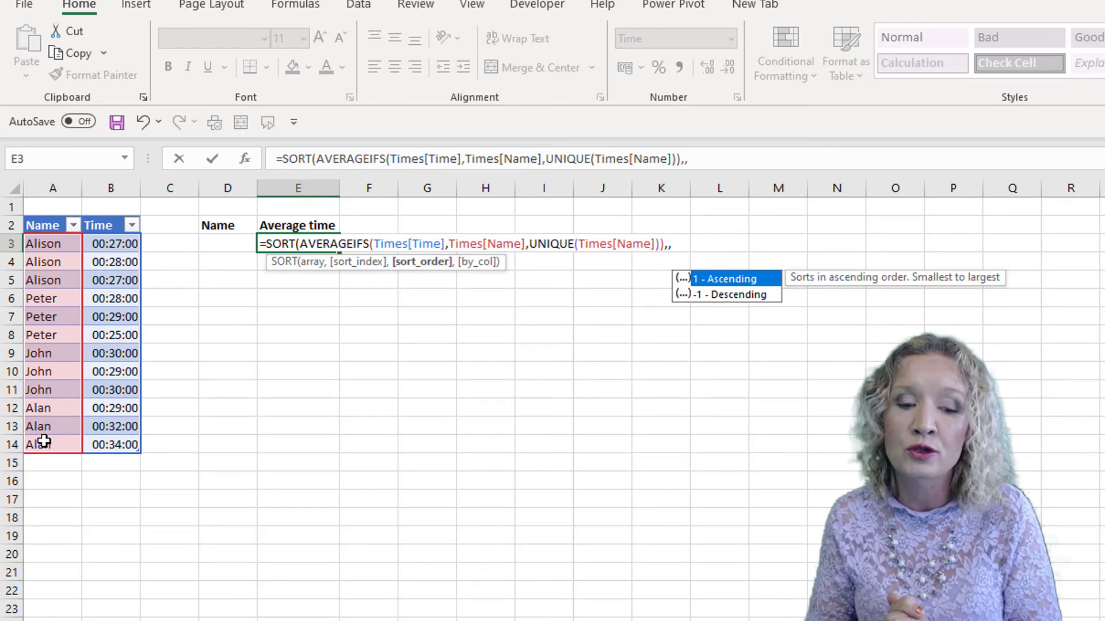
type("1")
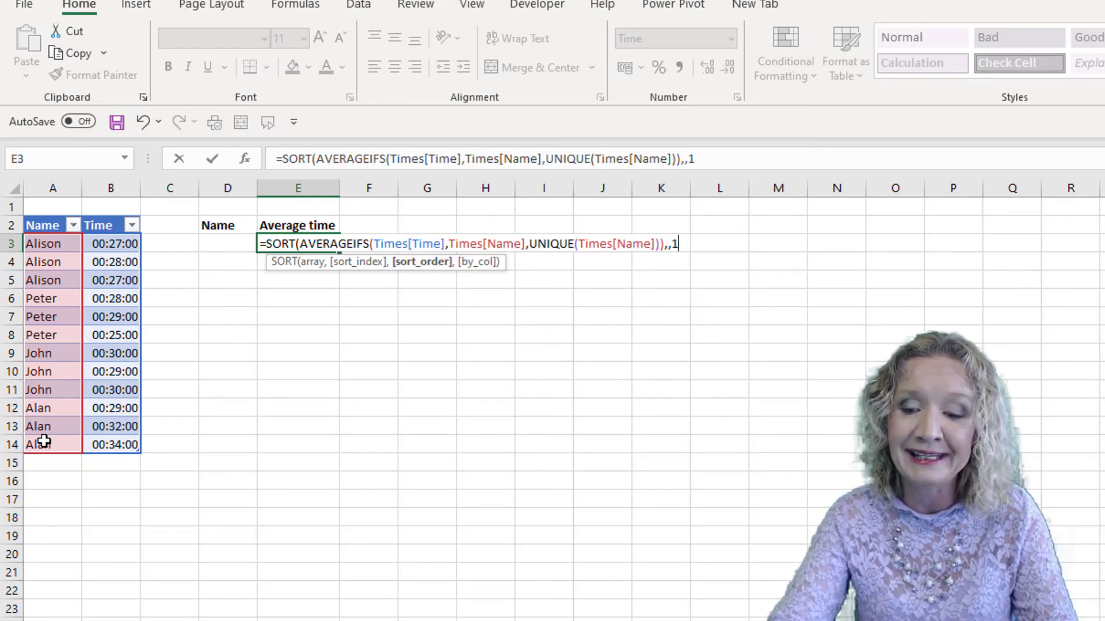
type(")")
Skip the sort index, set SORT's order to 1 ascending, and enter the formula in E3.
key("Return")
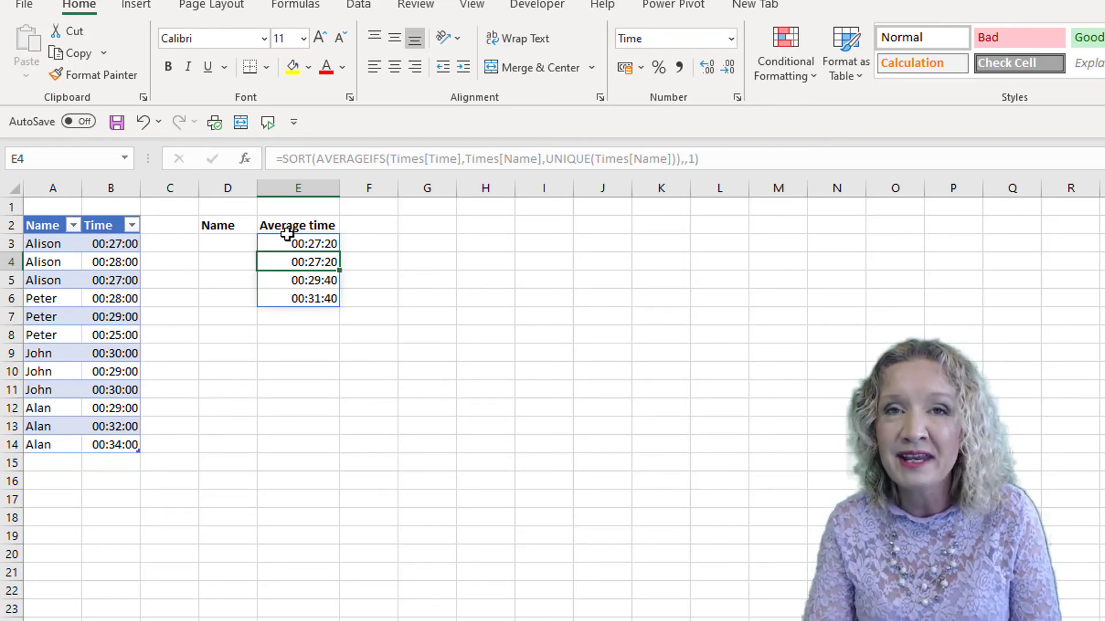
In D3, start a SORTBY formula using UNIQUE(Times[Name]) as the array to sort.
left_click(217, 244)
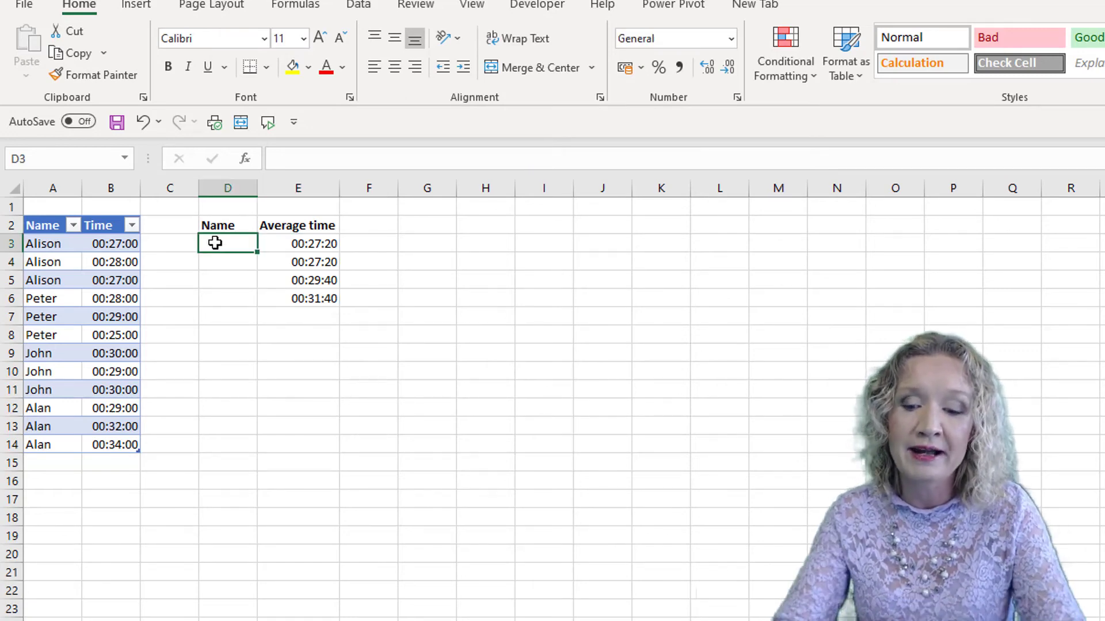
type("=s")
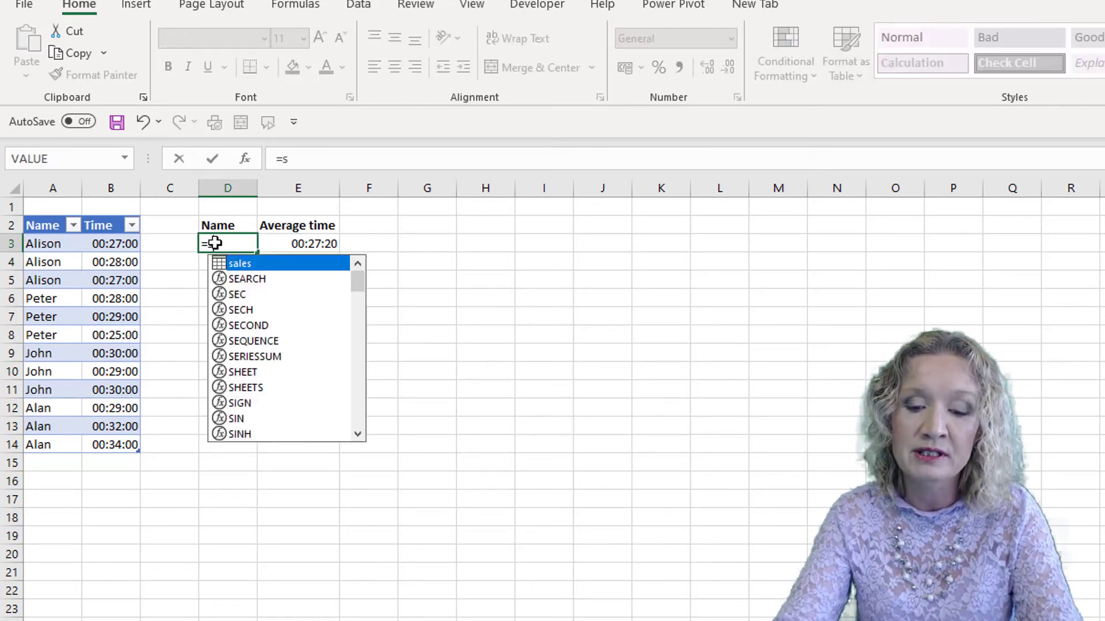
type("ort")
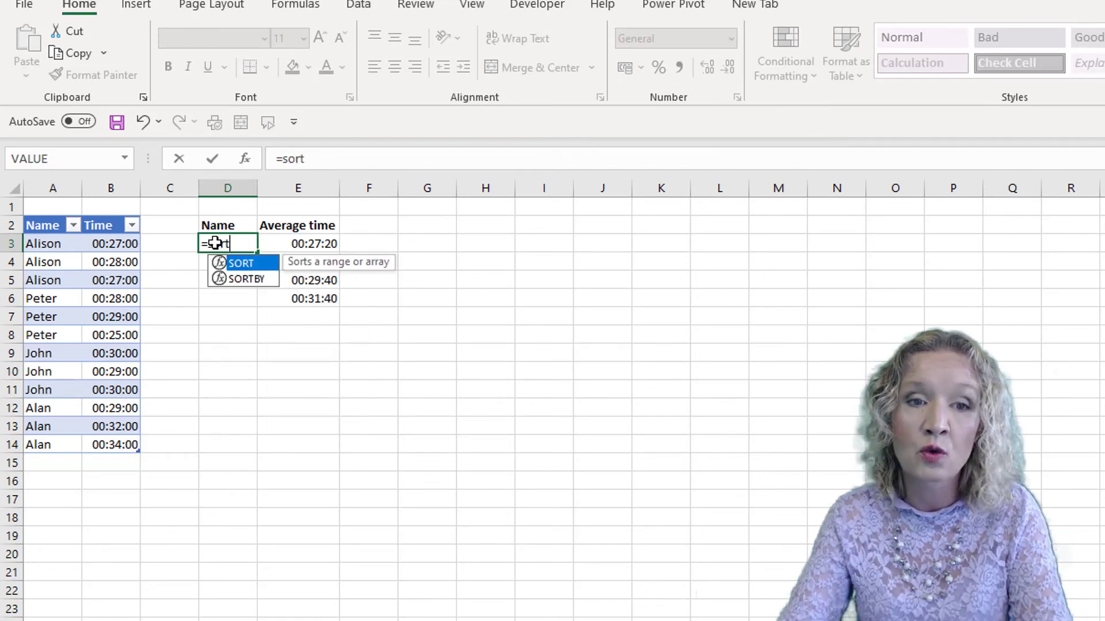
key("Down")
key("Tab")
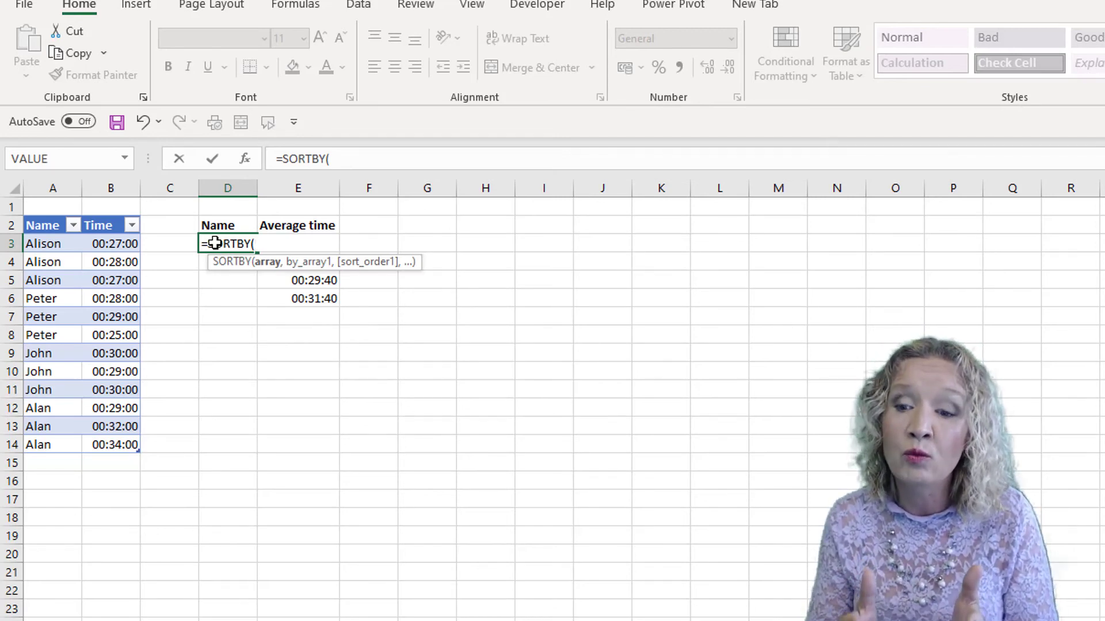
type("un")
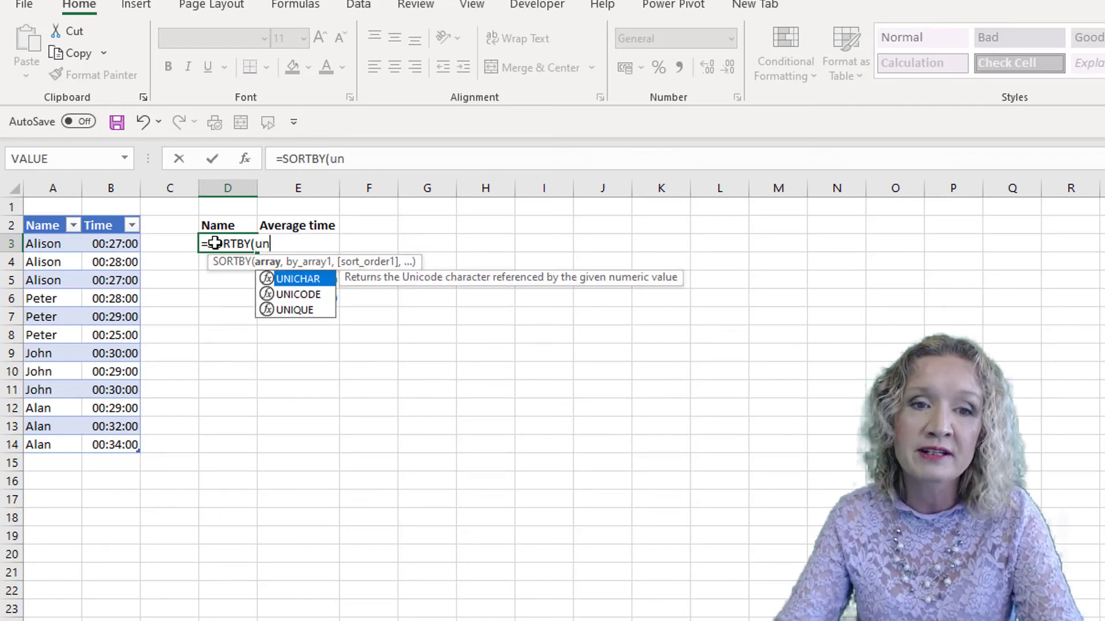
type("iq")
key("Tab")
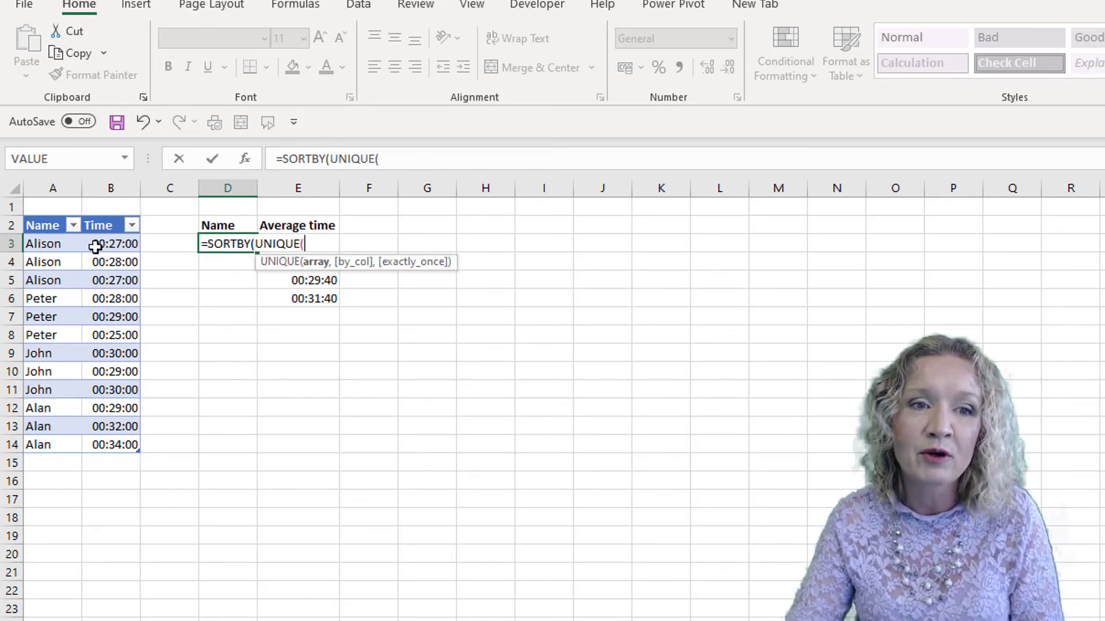
left_click_drag(43, 243, 42, 445)
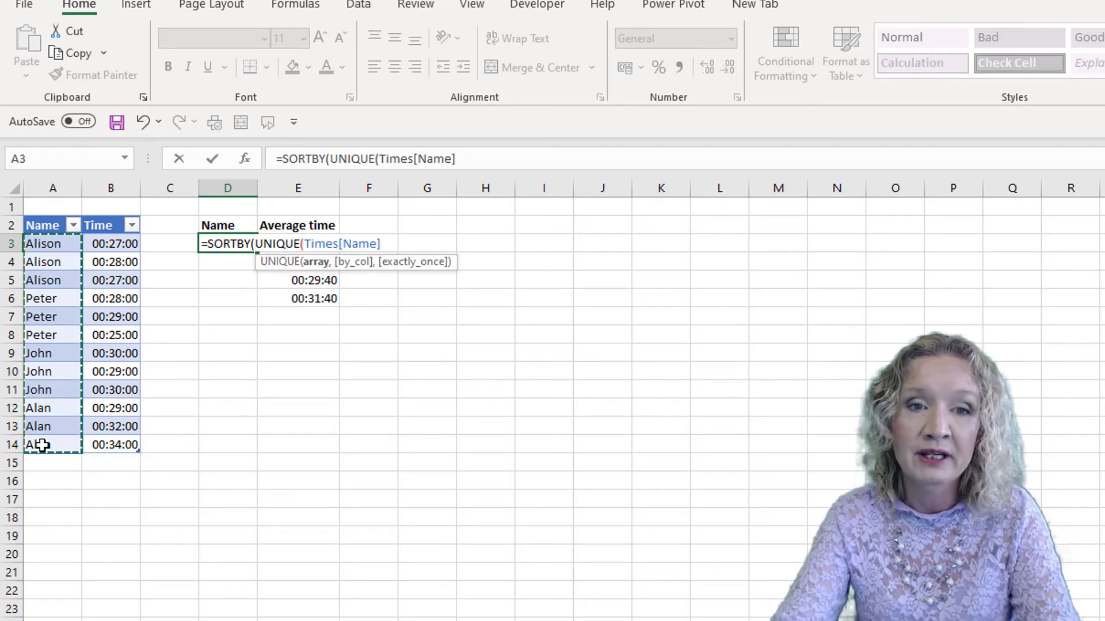
type(")")
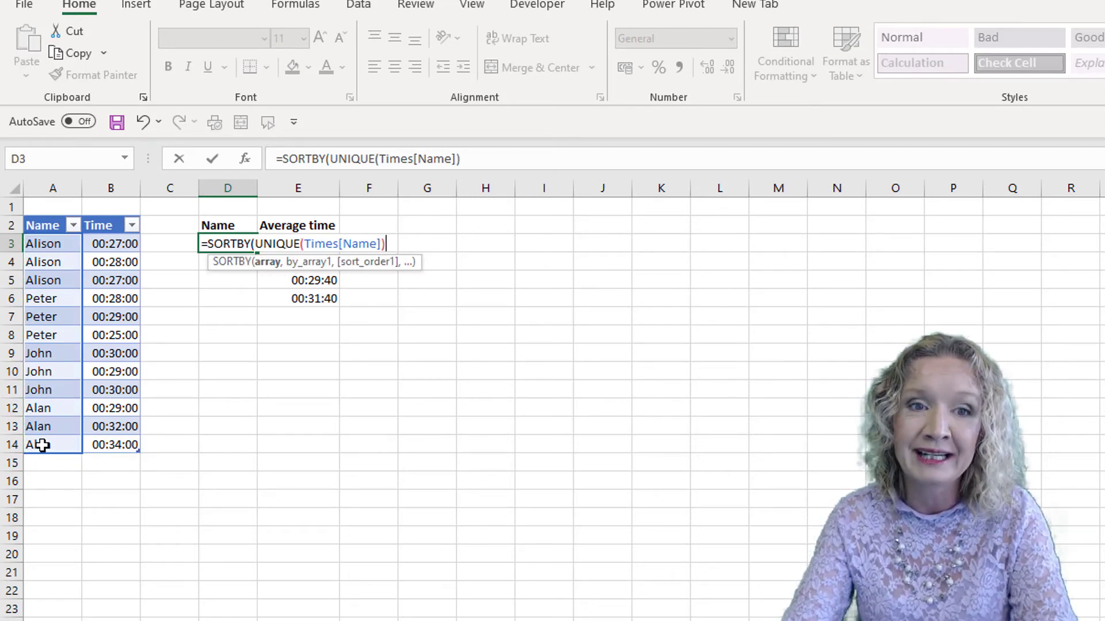
type(",")
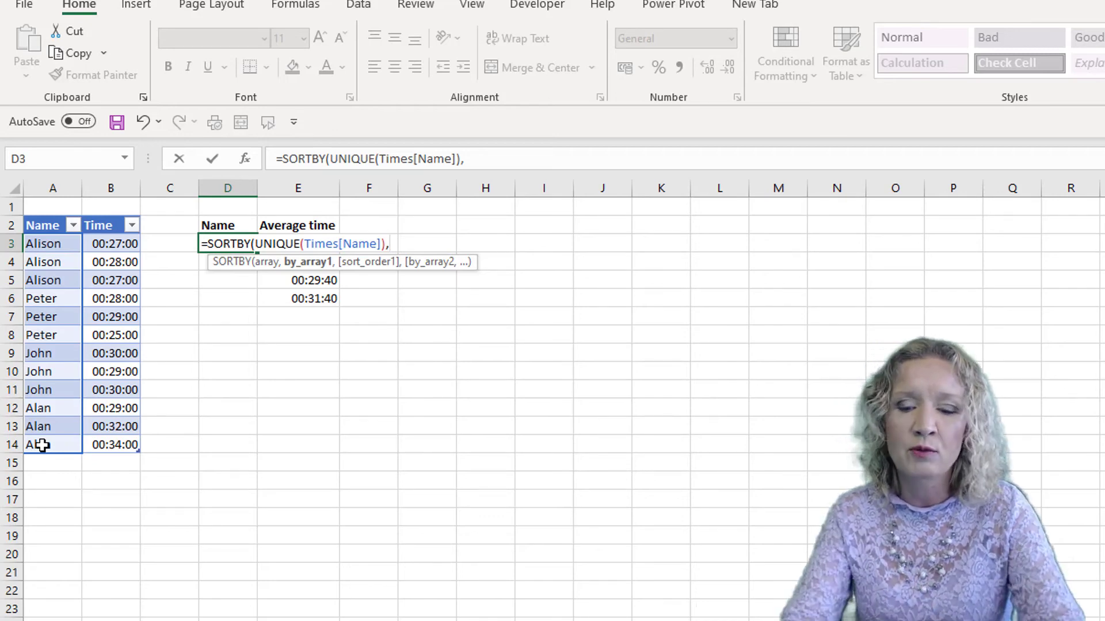
Add AVERAGEIFS as SORTBY's by-array, with Times[Time] as its average range.
type("av")
key("Down")
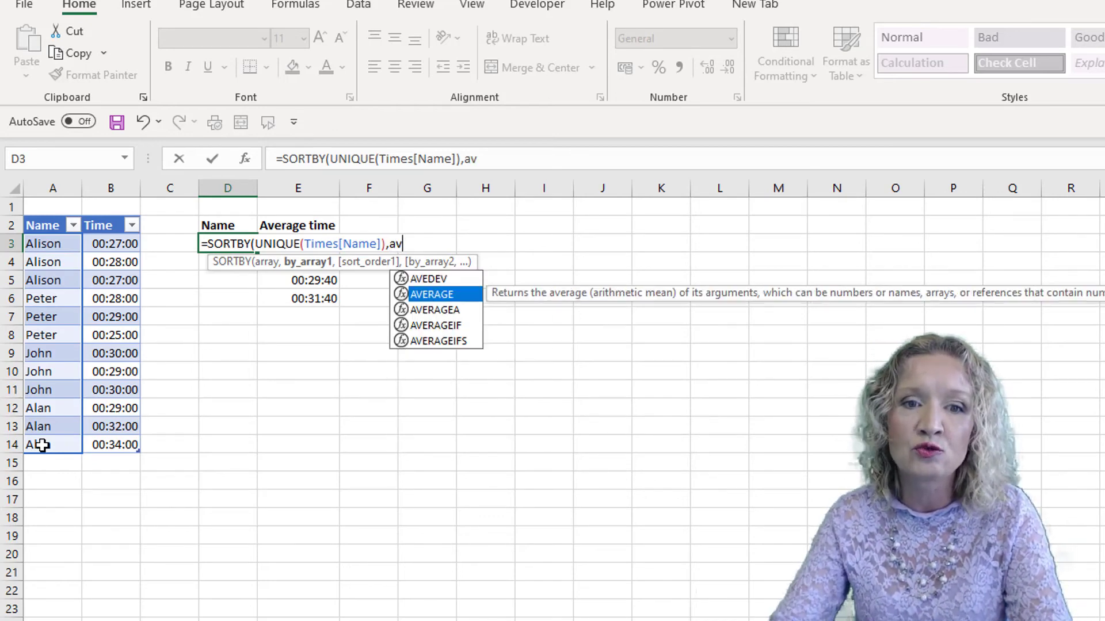
key("Down")
key("Down")
key("Down")
key("Tab")
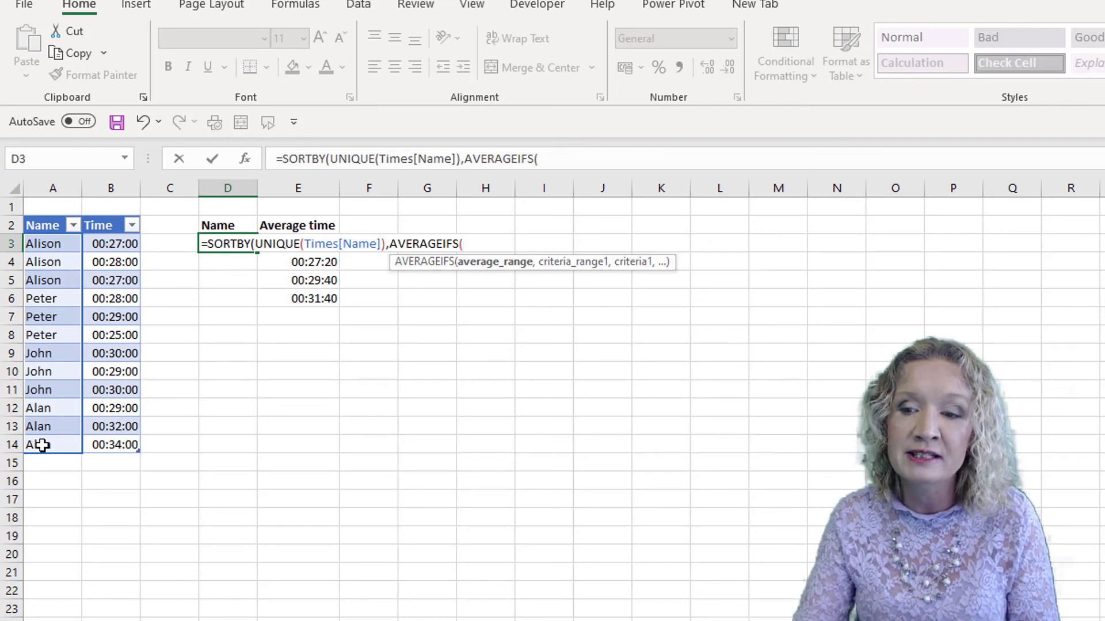
left_click_drag(115, 242, 101, 439)
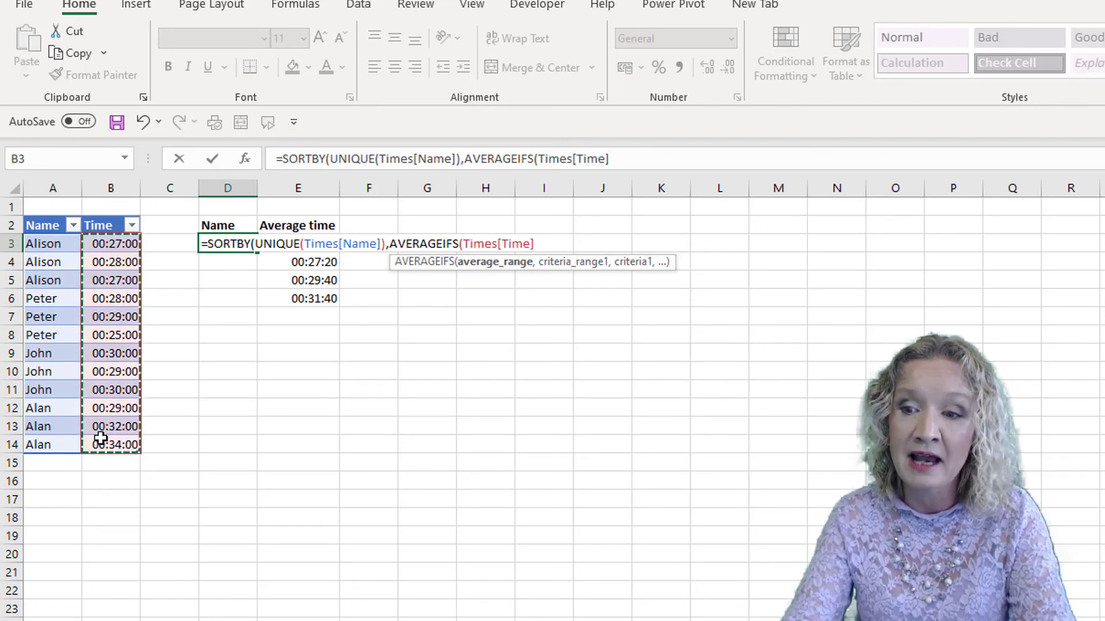
type(",")
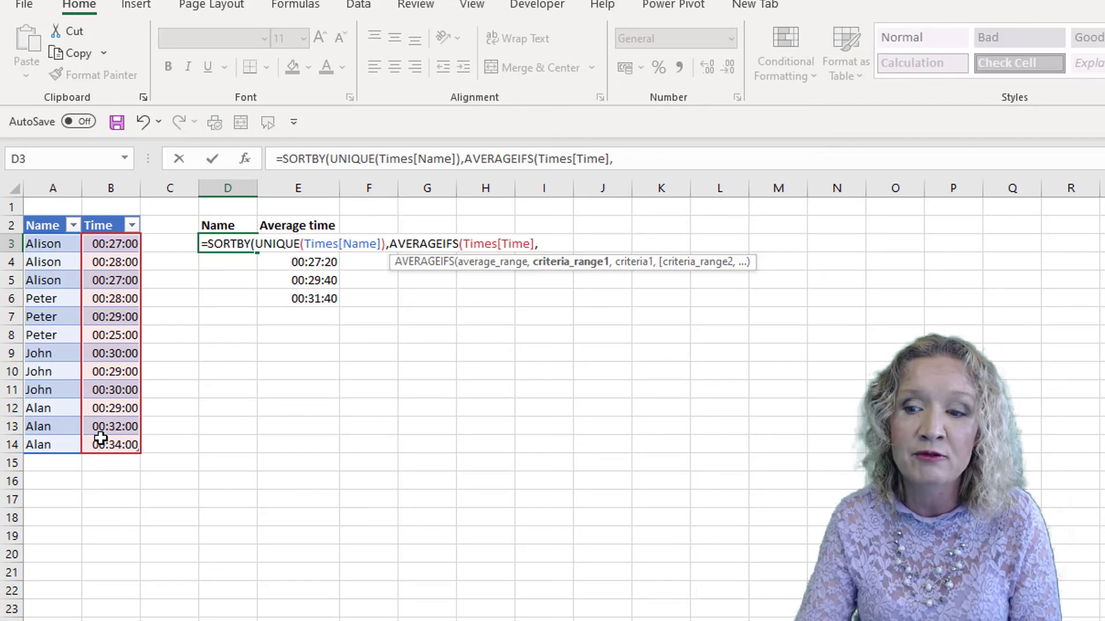
Add Times[Name] as the criteria range and UNIQUE(Times[Name]) as the criteria, closing the AVERAGEIFS function.
left_click_drag(42, 243, 38, 444)
type(",")
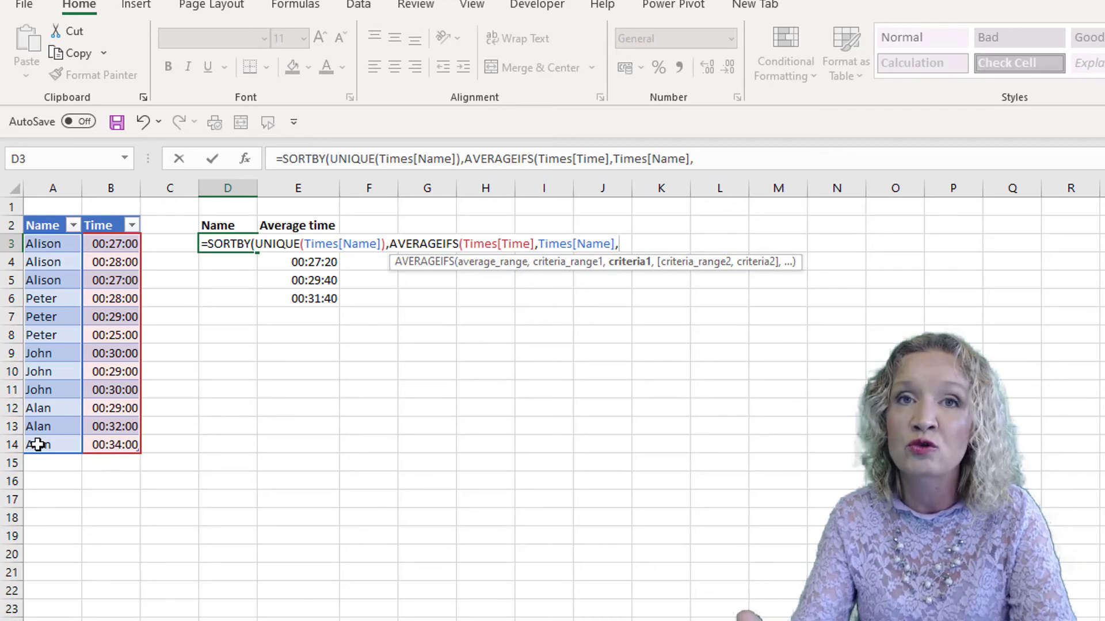
type("uni")
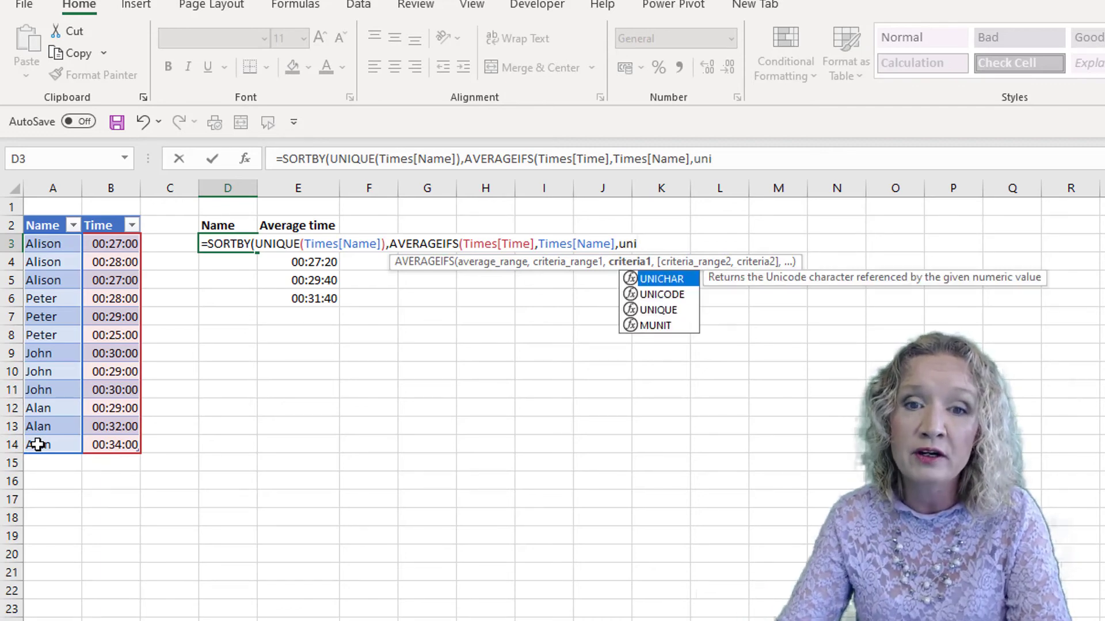
key("Down")
key("Down")
key("Tab")
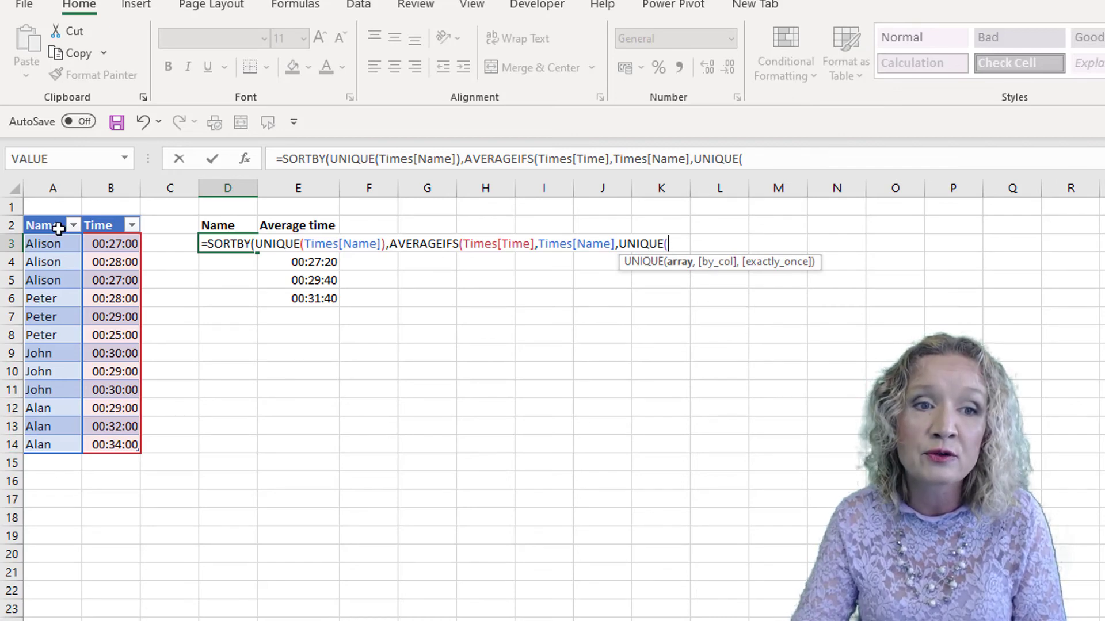
left_click_drag(54, 244, 62, 452)
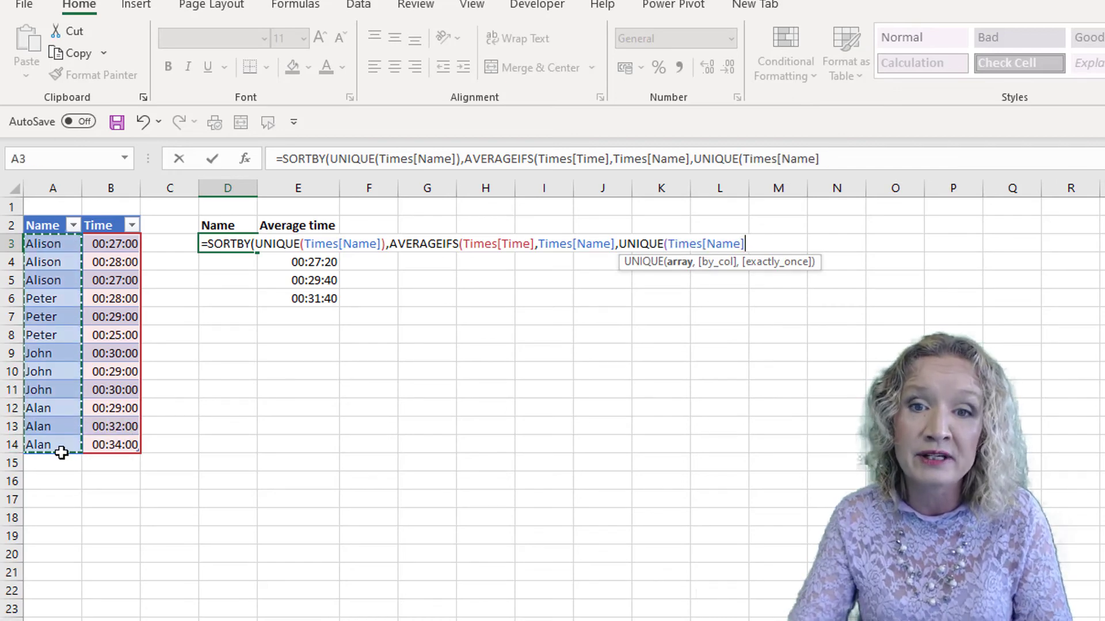
type(")")
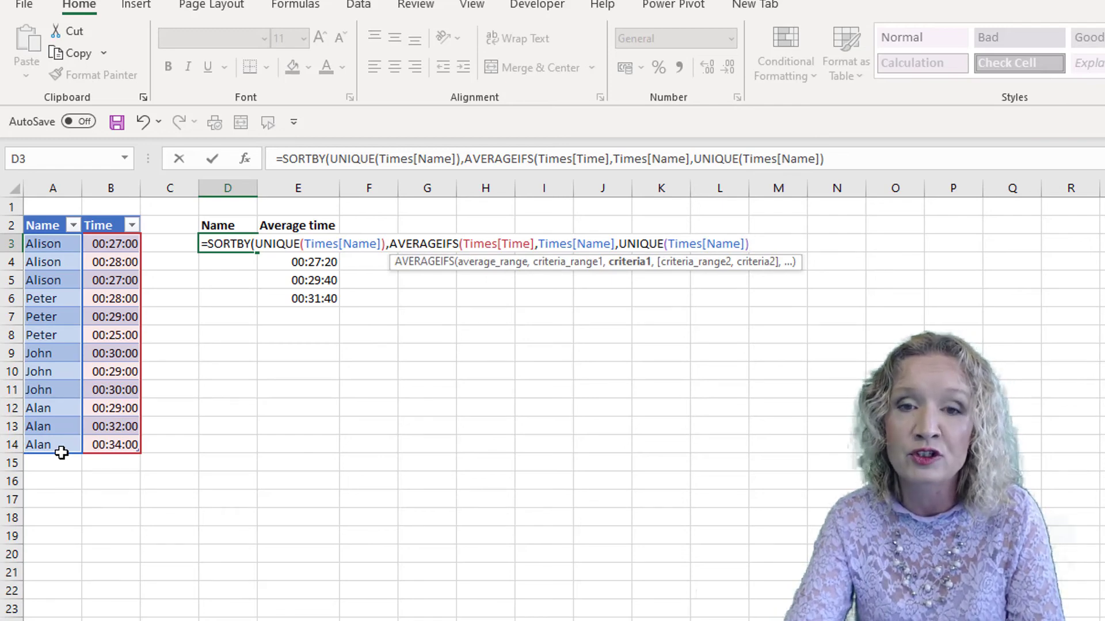
type(")")
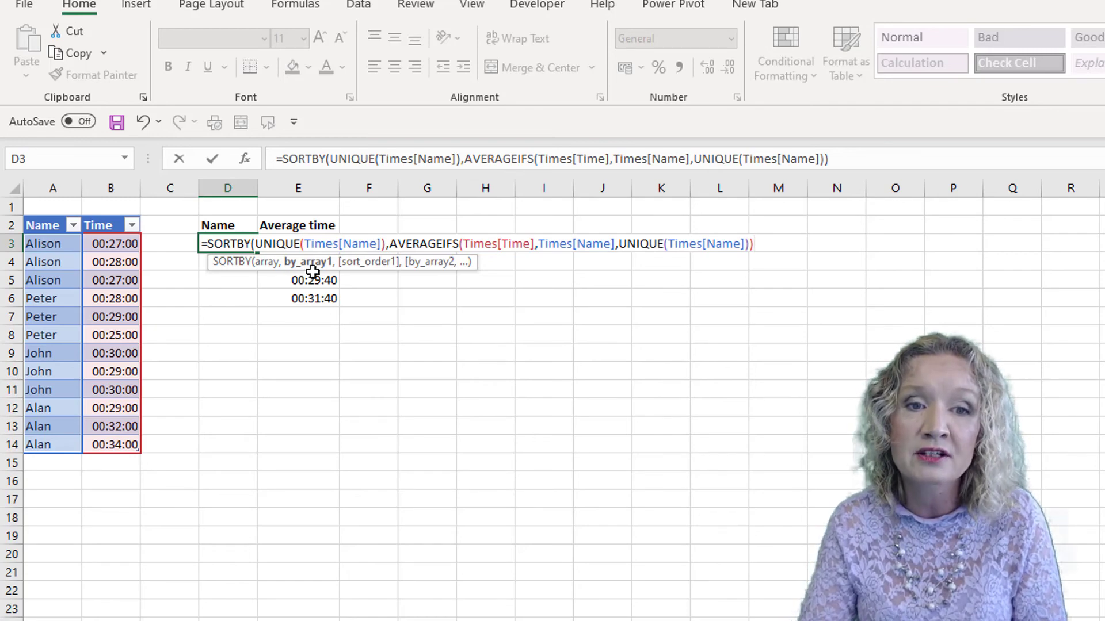
Set SORTBY's sort order to 1 ascending, close the function and enter the formula in D3.
type(",")
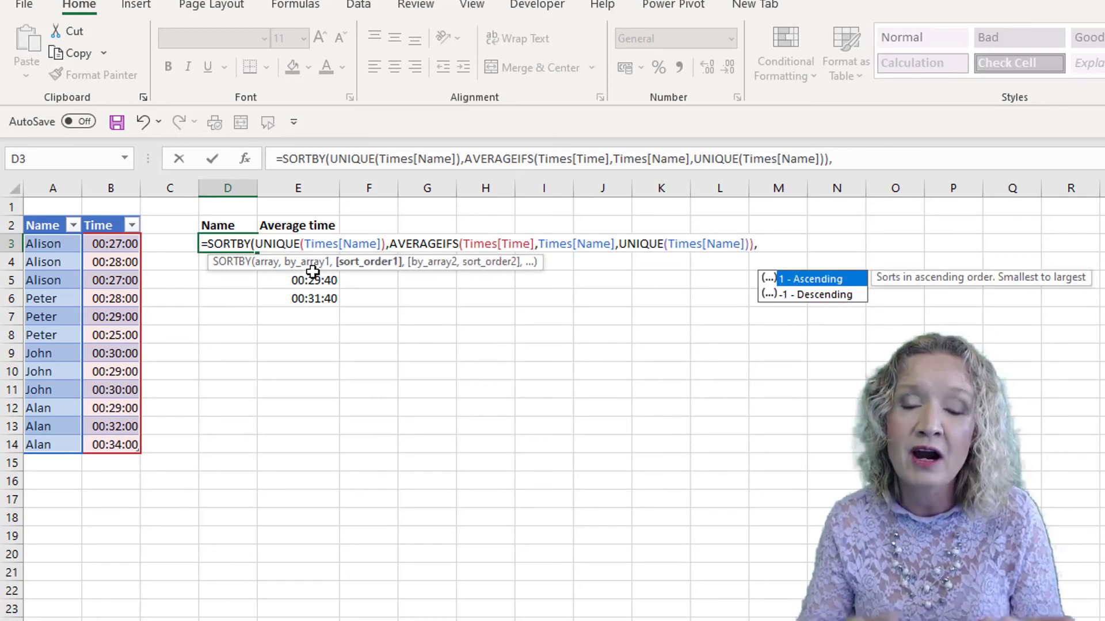
type("1")
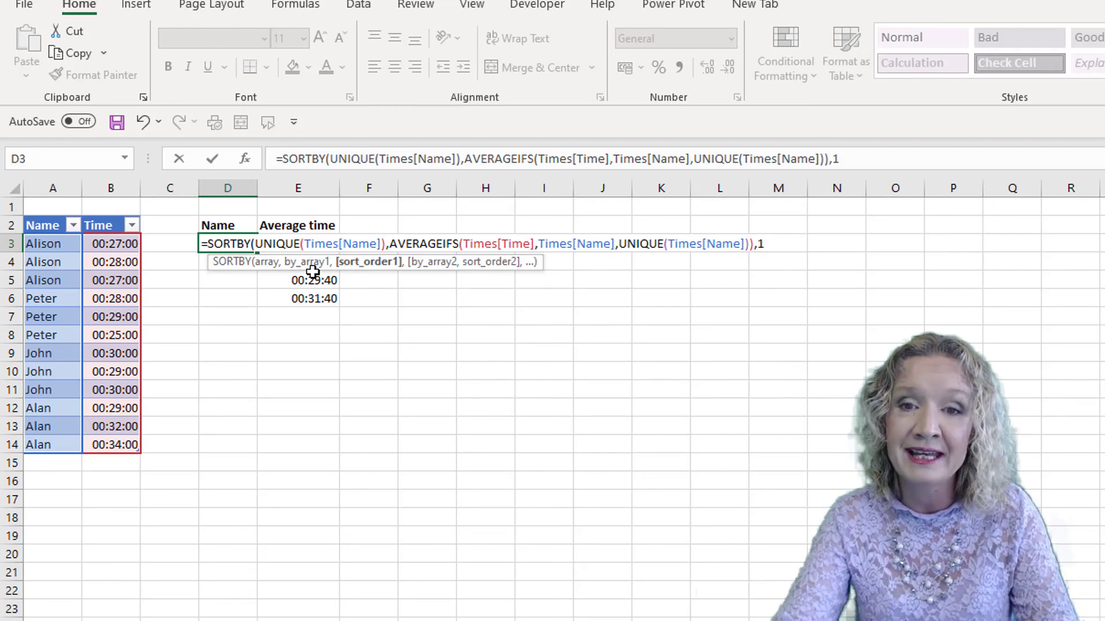
type(")")
key("Return")
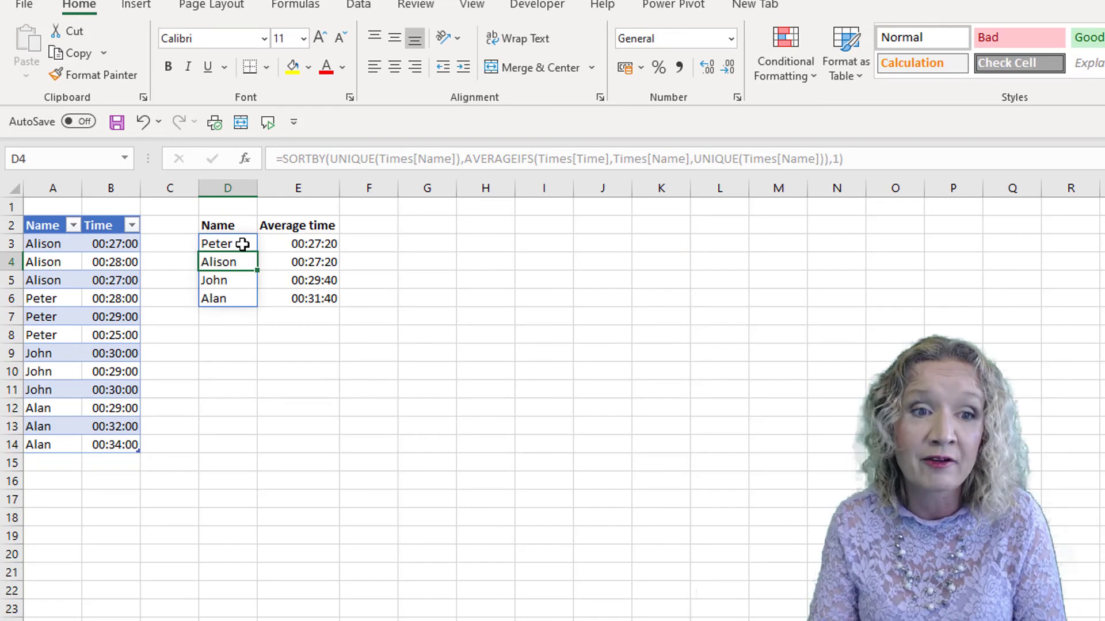
Select each person's group of times in the Time column to compare them with the calculated averages.
left_click_drag(136, 296, 132, 334)
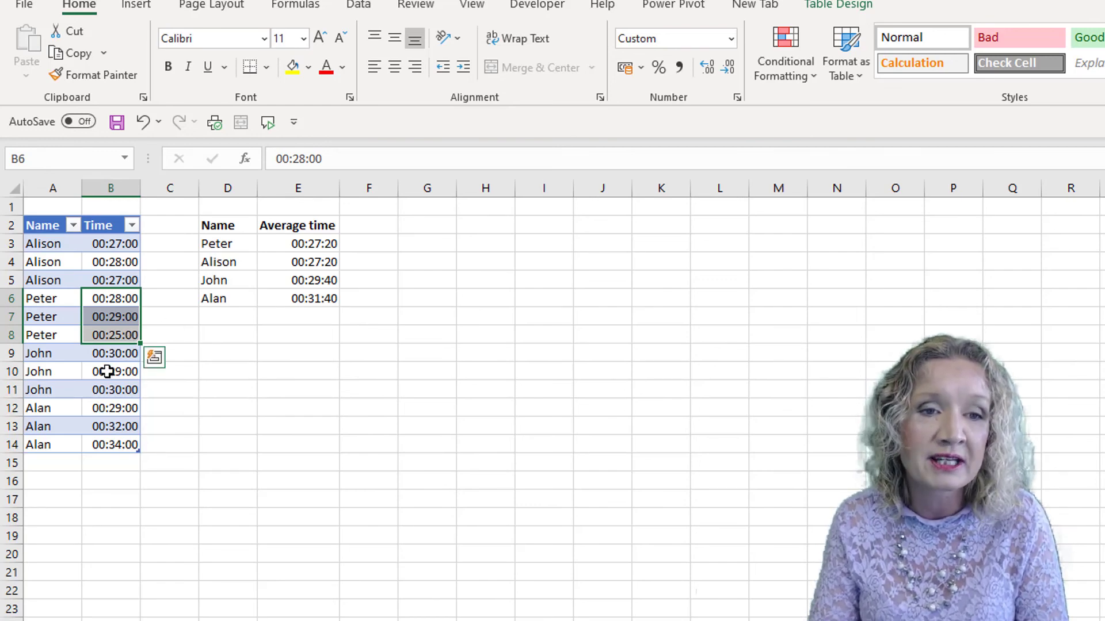
left_click(224, 259)
left_click_drag(109, 252, 109, 282)
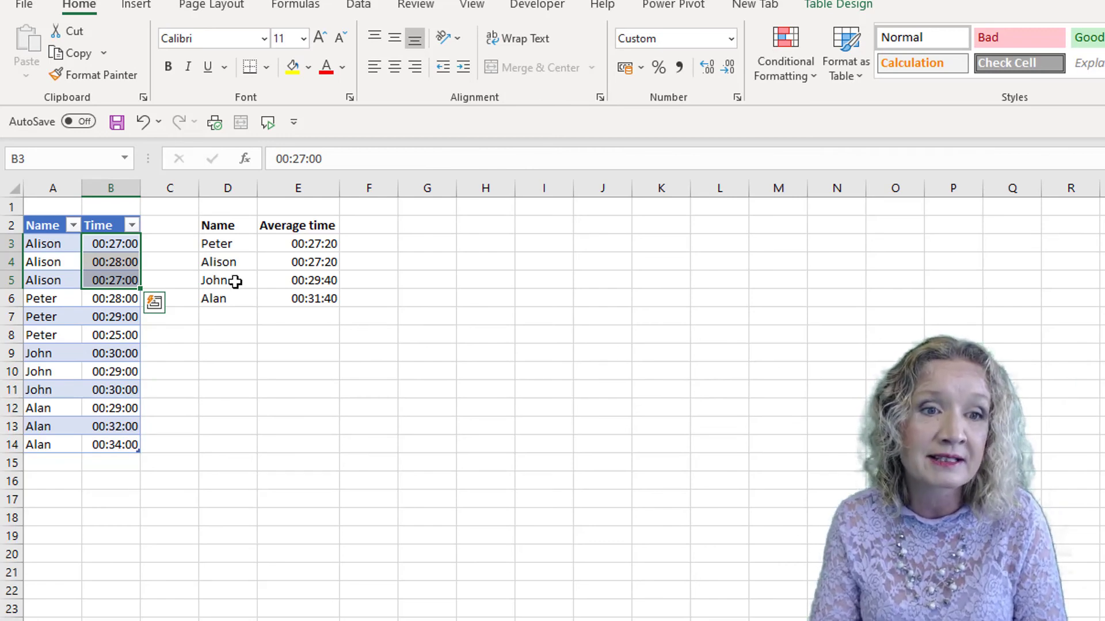
left_click_drag(115, 352, 116, 391)
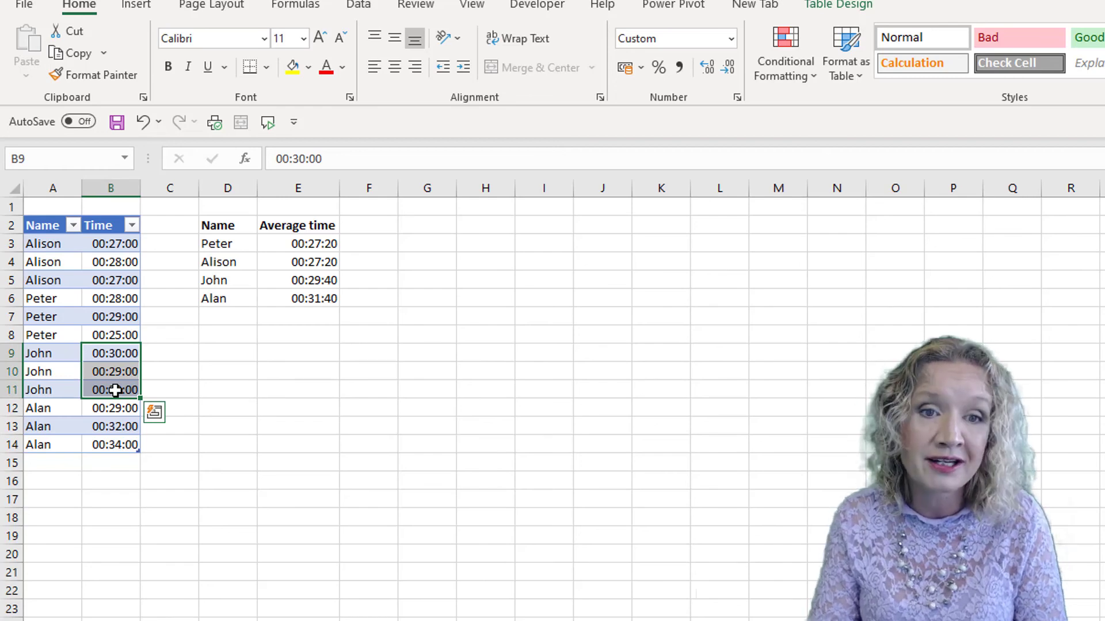
left_click_drag(110, 410, 102, 444)
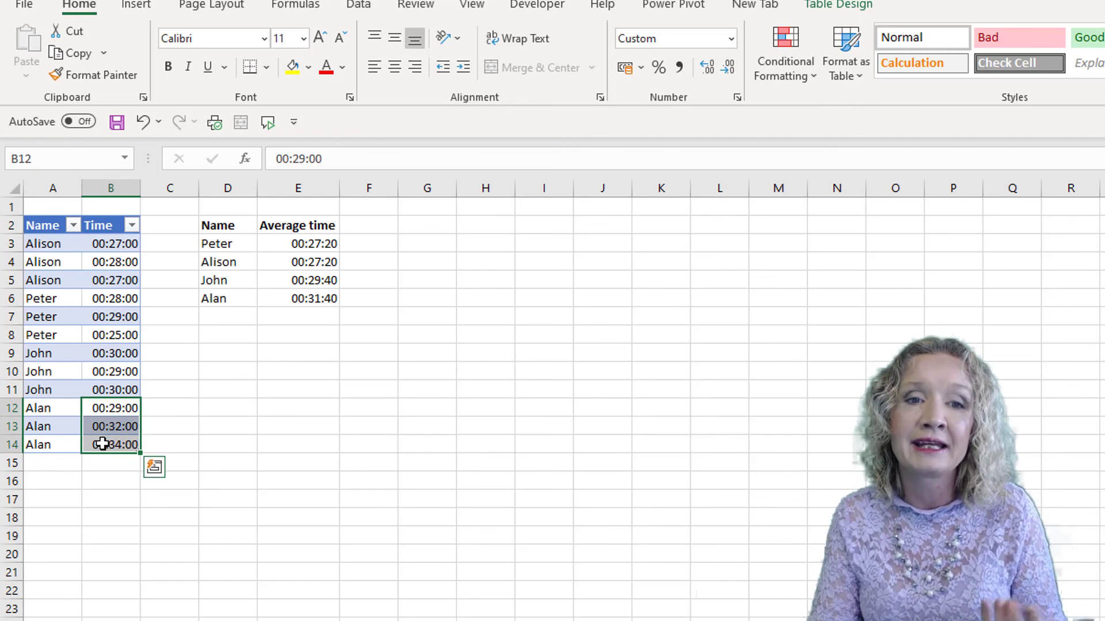
Change the SORTBY sort order in D3 to -1 so names sort descending.
left_click(206, 247)
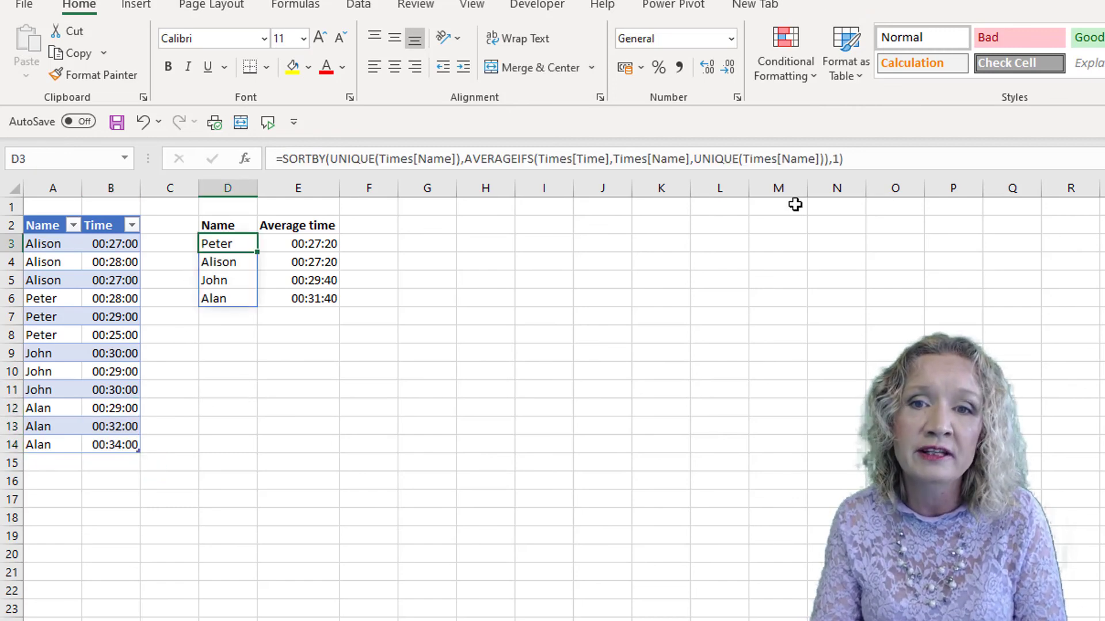
left_click(835, 159)
type("-")
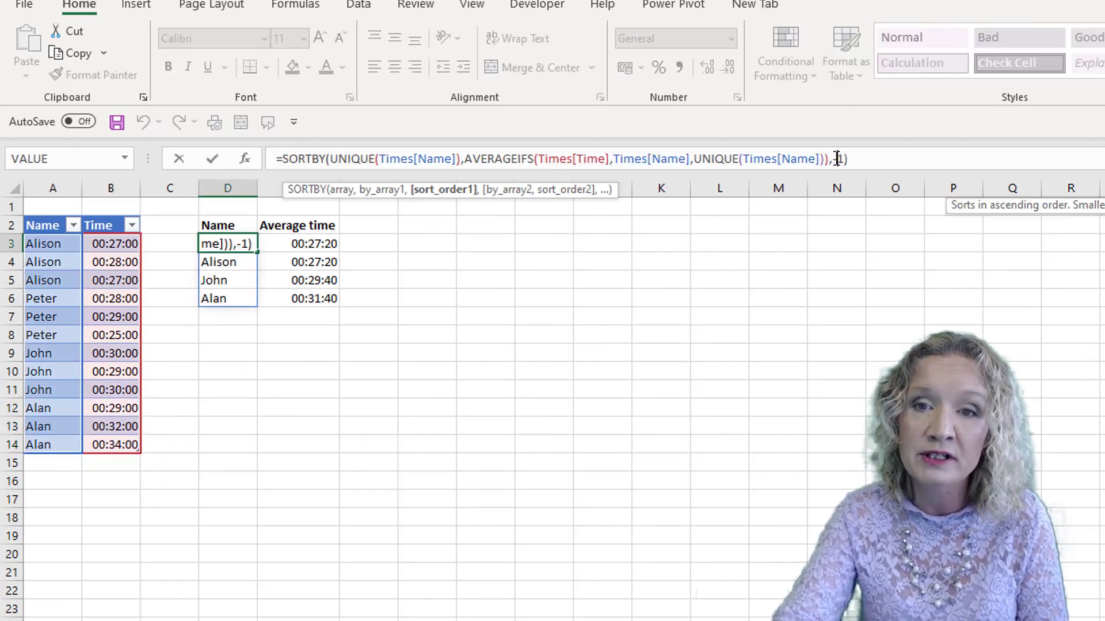
key("Return")
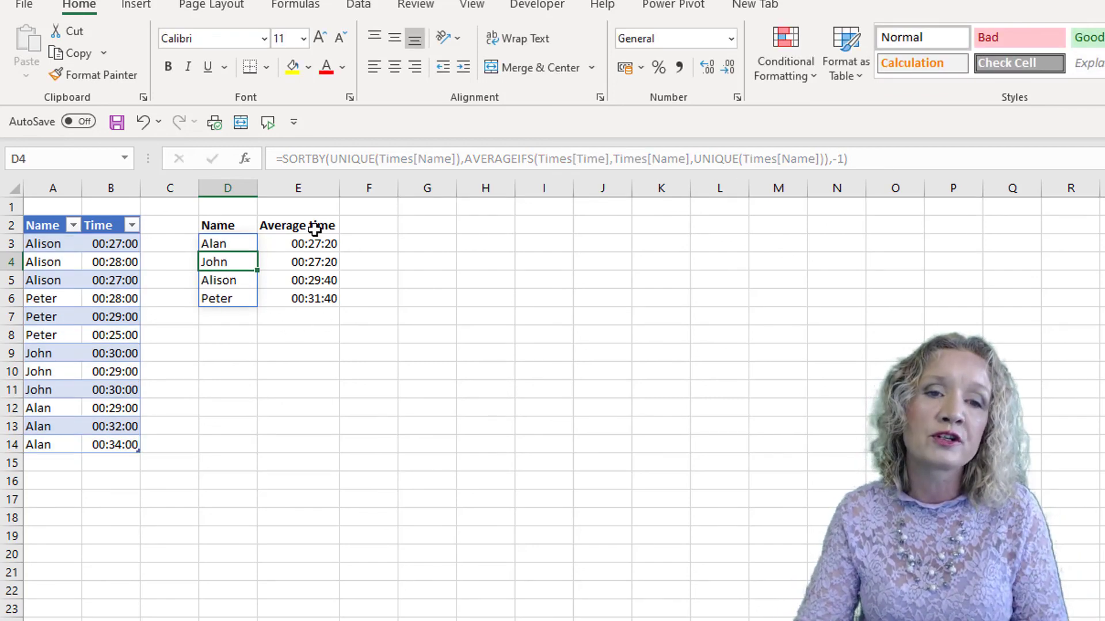
Change the SORT order in E3's formula to -1 so the average times sort descending.
left_click(299, 244)
left_click(691, 162)
key("BackSpace")
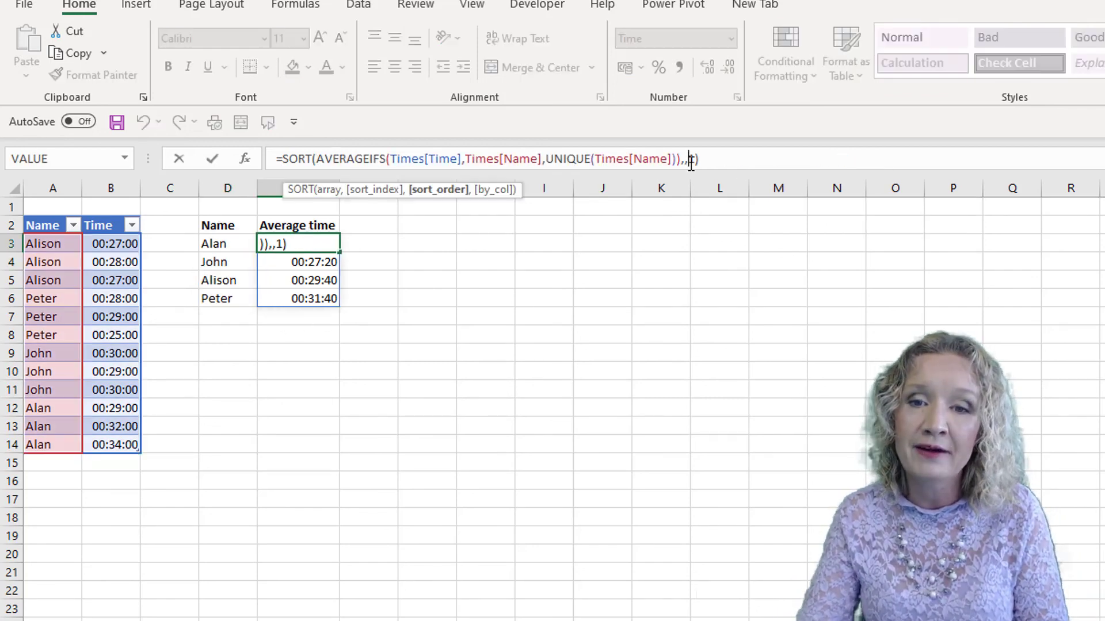
type("-")
key("Return")
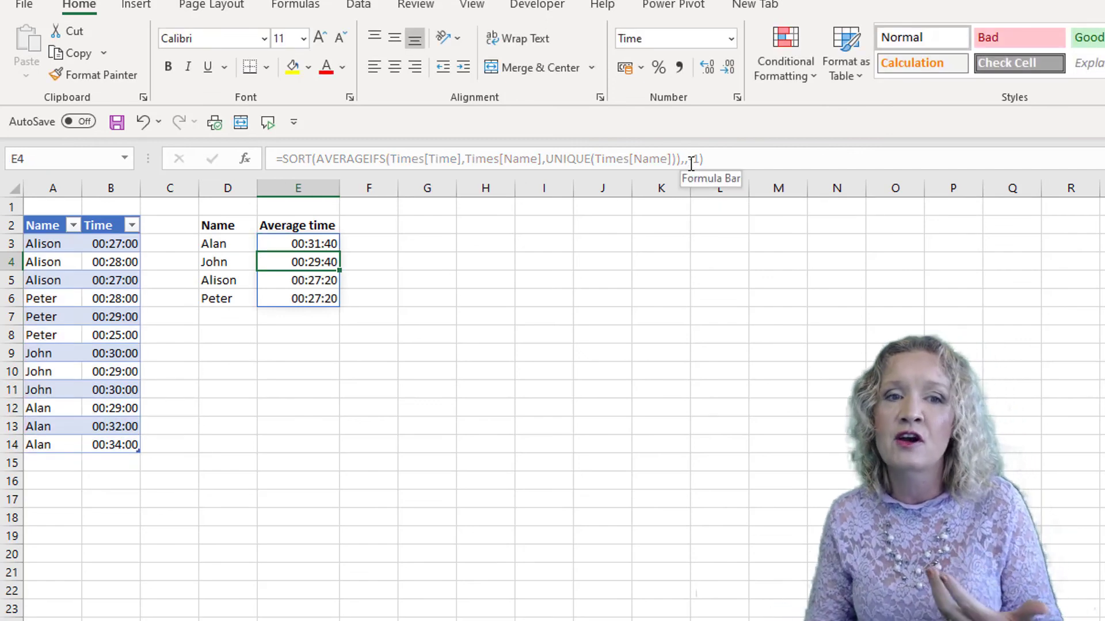